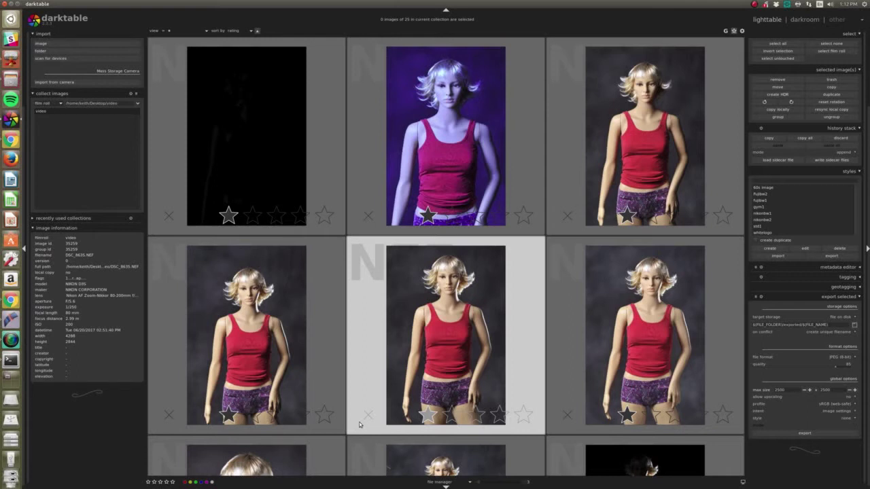
Bring the darktable.org install page forward in Chrome, then switch to the Kdenlive project.
{"action": "key", "text": "alt+Tab"}
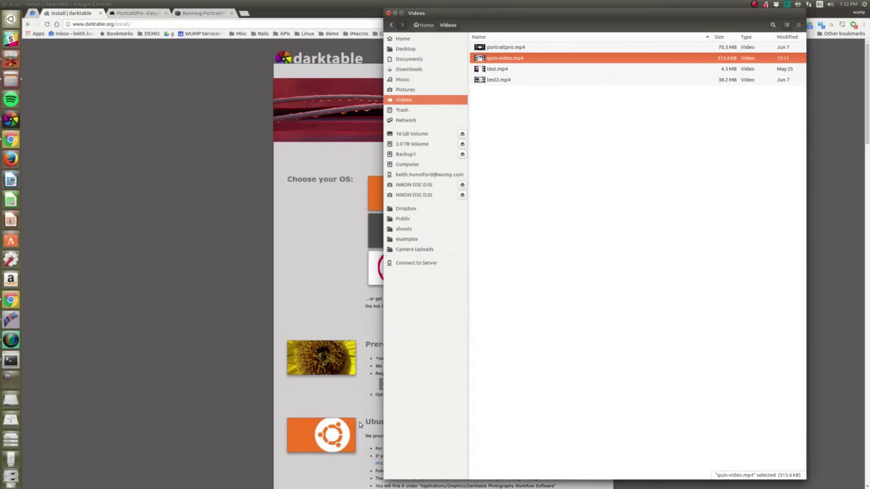
{"action": "left_click", "coordinate": [151, 210]}
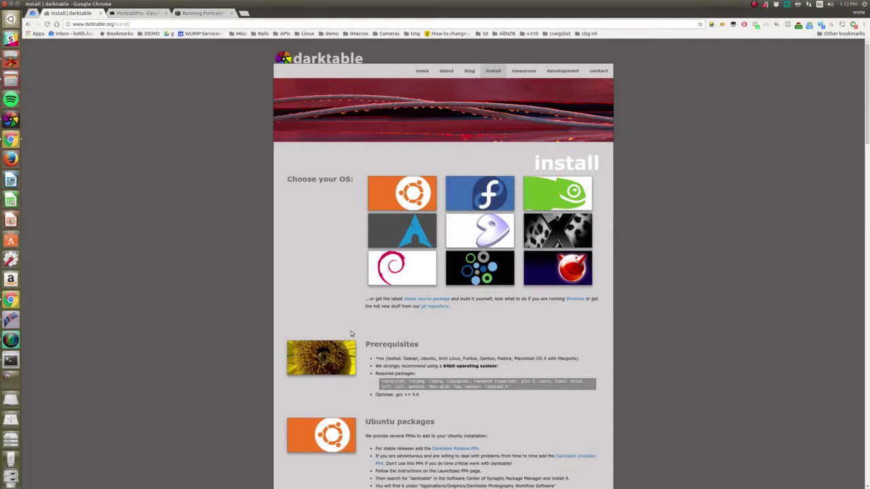
{"action": "key", "text": "alt+Tab"}
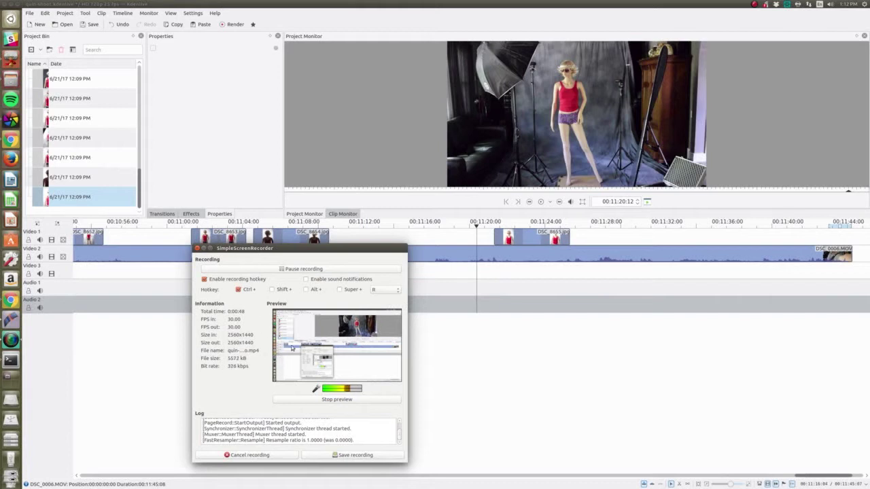
Play the Kdenlive shoot footage from 00:11:18 to 00:11:23, then return to darktable.
{"action": "left_click", "coordinate": [445, 363]}
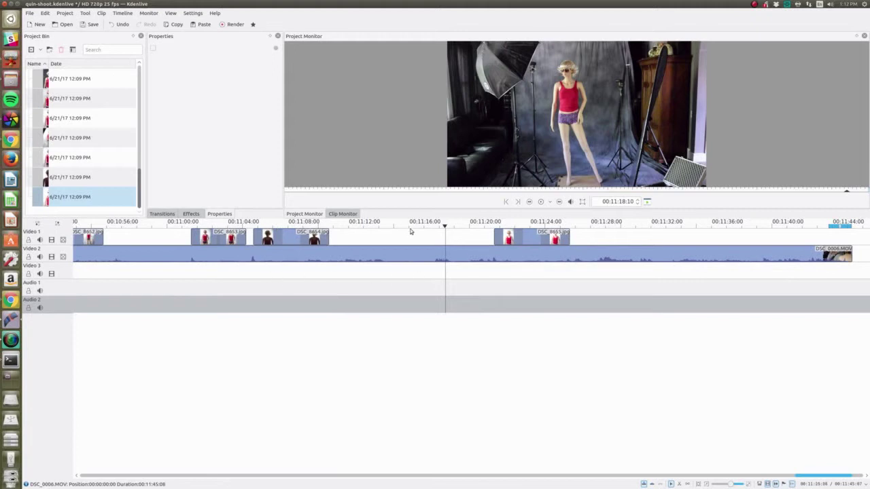
{"action": "left_click", "coordinate": [540, 201]}
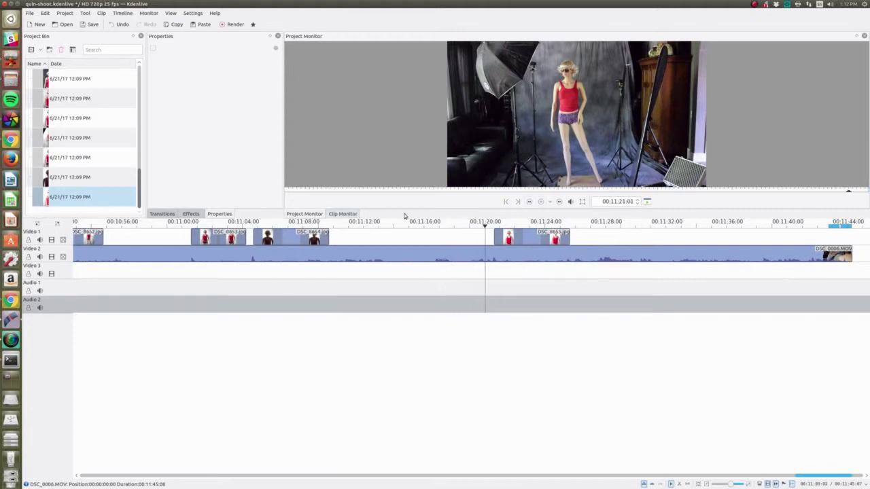
{"action": "left_click", "coordinate": [541, 203]}
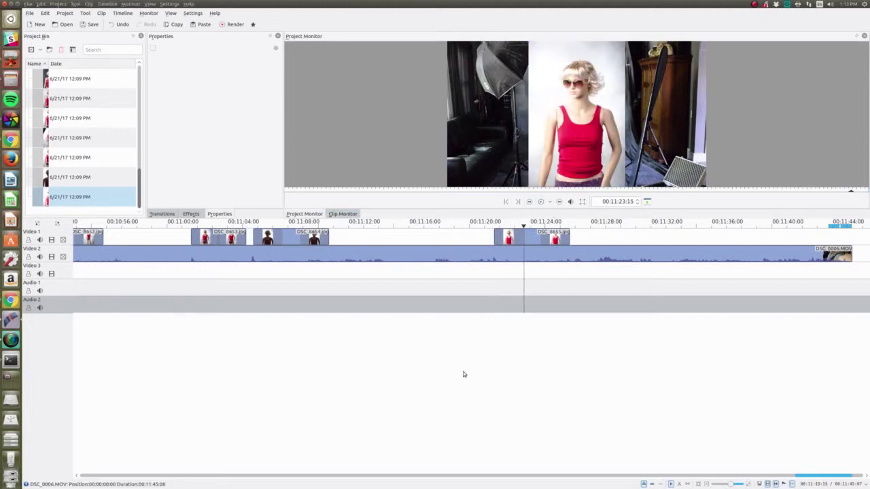
{"action": "key", "text": "alt+Tab"}
{"action": "key", "text": "alt+Tab"}
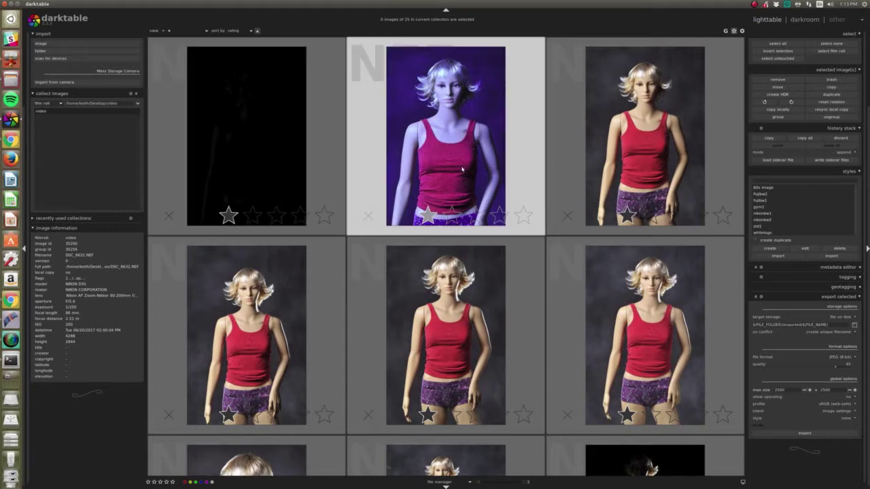
Browse the lighttable thumbnails and preview DSC_8633.NEF at full size.
{"action": "scroll", "coordinate": [463, 169], "scroll_direction": "down", "scroll_amount": 2}
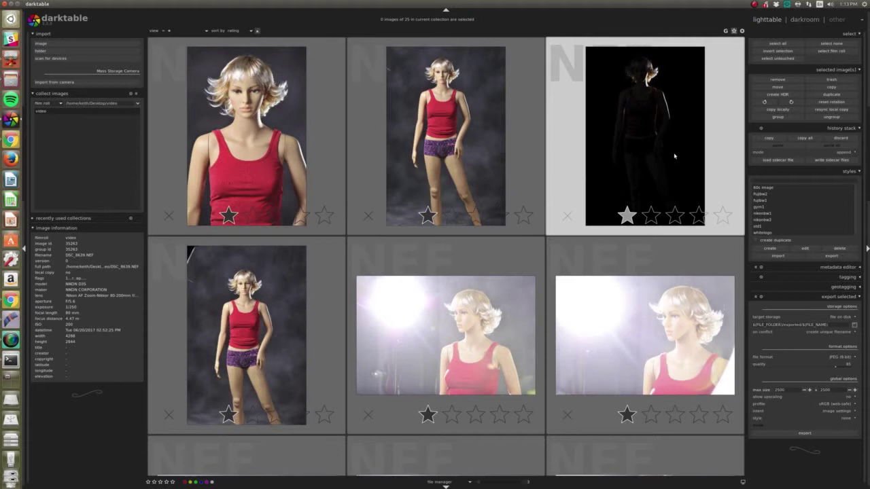
{"action": "scroll", "coordinate": [633, 140], "scroll_direction": "down", "scroll_amount": 3}
{"action": "scroll", "coordinate": [633, 143], "scroll_direction": "up", "scroll_amount": 1}
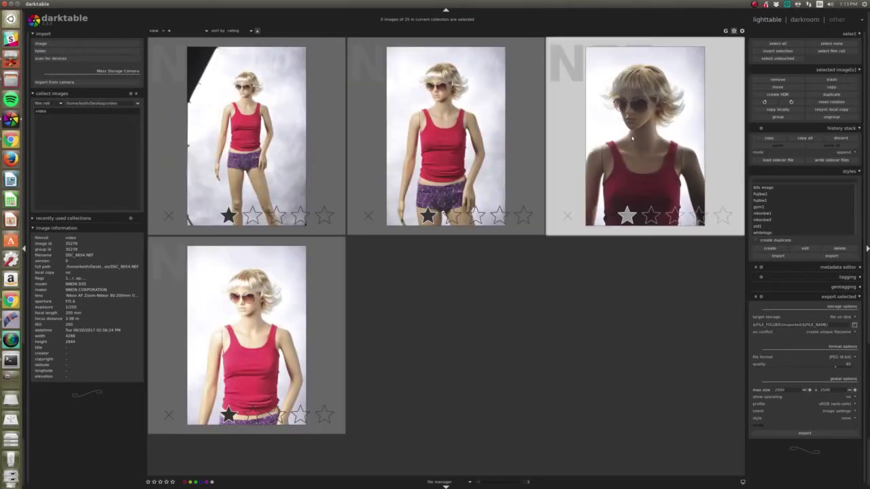
{"action": "scroll", "coordinate": [595, 112], "scroll_direction": "up", "scroll_amount": 2}
{"action": "scroll", "coordinate": [593, 111], "scroll_direction": "up", "scroll_amount": 2}
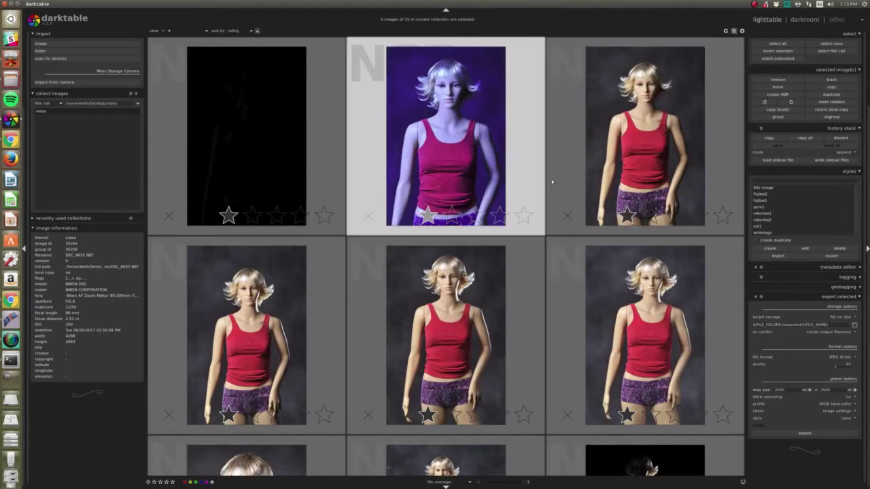
{"action": "scroll", "coordinate": [535, 188], "scroll_direction": "down", "scroll_amount": 1}
{"action": "scroll", "coordinate": [535, 188], "scroll_direction": "up", "scroll_amount": 1}
{"action": "left_click", "coordinate": [548, 193]}
{"action": "key", "text": "w"}
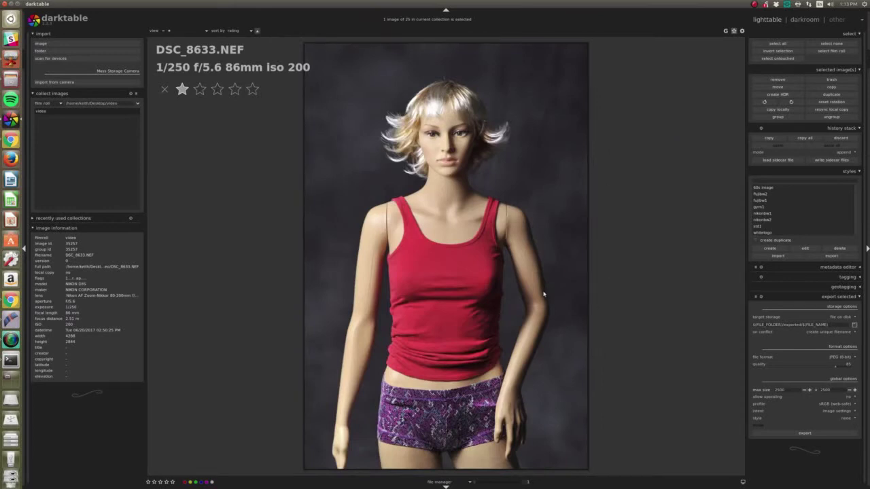
{"action": "key", "text": "w"}
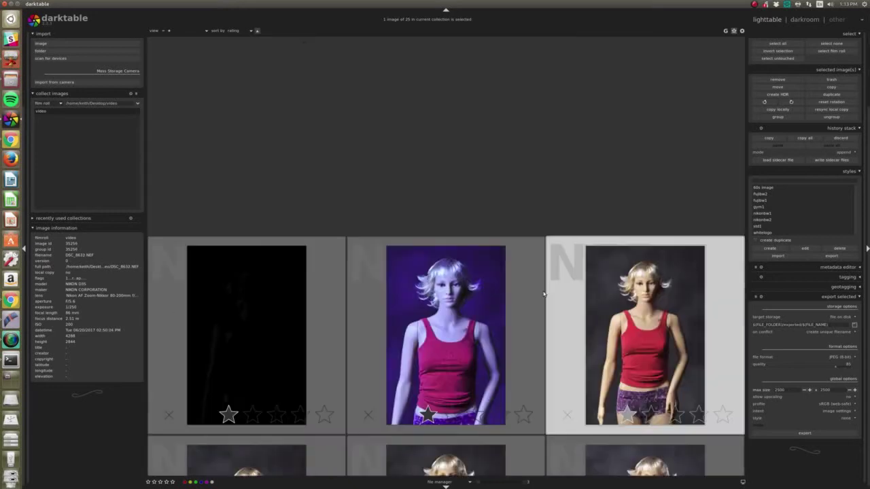
Scroll through the remaining mannequin portraits to compare candidates.
{"action": "scroll", "coordinate": [227, 197], "scroll_direction": "down", "scroll_amount": 1}
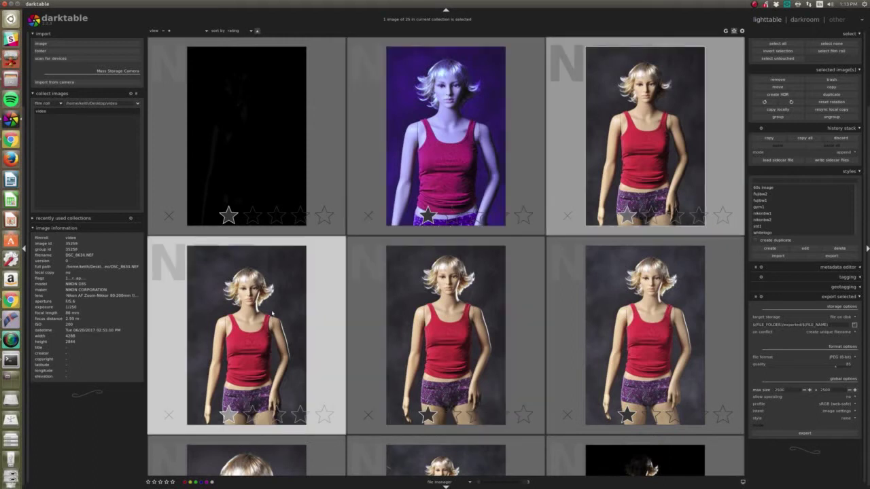
{"action": "scroll", "coordinate": [280, 300], "scroll_direction": "up", "scroll_amount": 1, "text": "ctrl"}
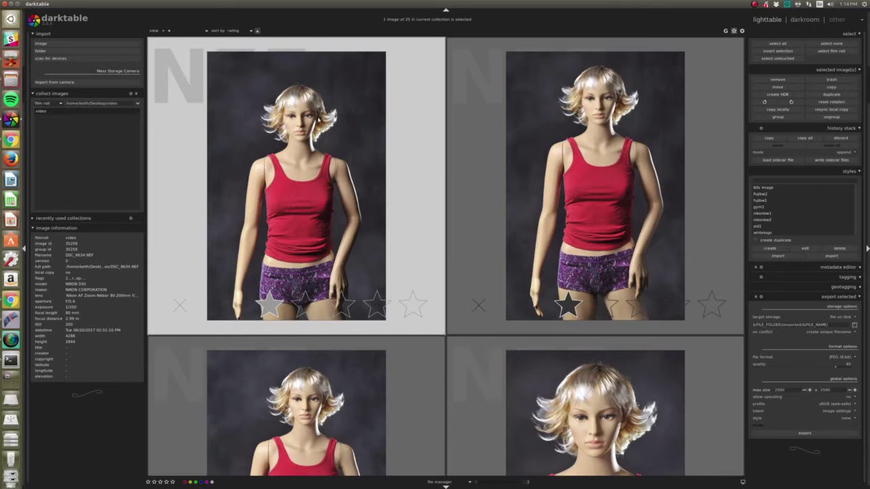
{"action": "key", "text": "Right"}
{"action": "scroll", "coordinate": [351, 280], "scroll_direction": "down", "scroll_amount": 1}
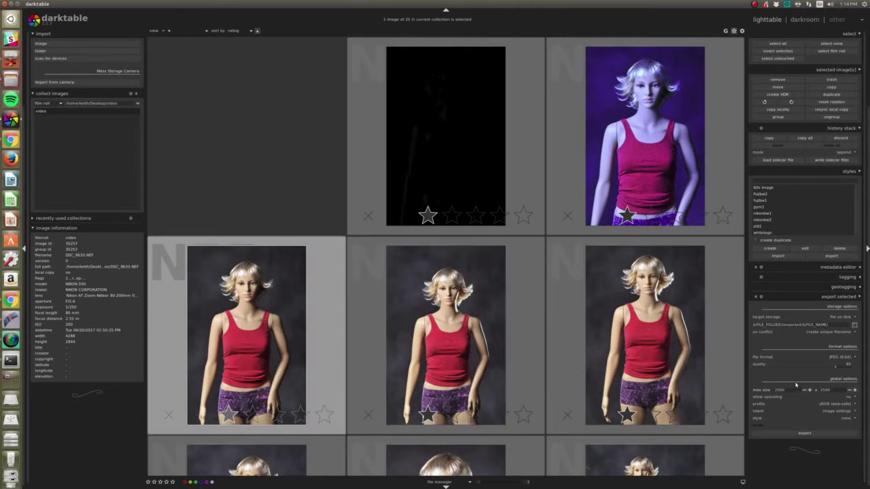
{"action": "scroll", "coordinate": [639, 352], "scroll_direction": "down", "scroll_amount": 1}
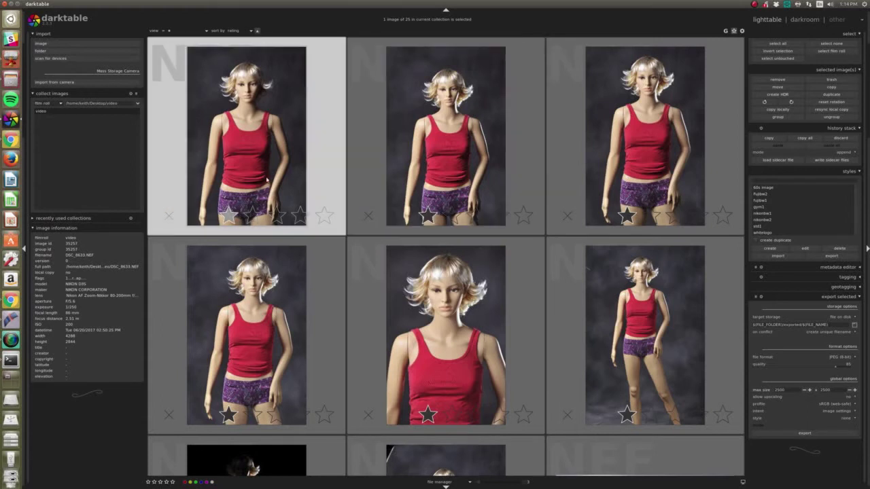
{"action": "scroll", "coordinate": [281, 189], "scroll_direction": "up", "scroll_amount": 1}
{"action": "scroll", "coordinate": [295, 330], "scroll_direction": "down", "scroll_amount": 1}
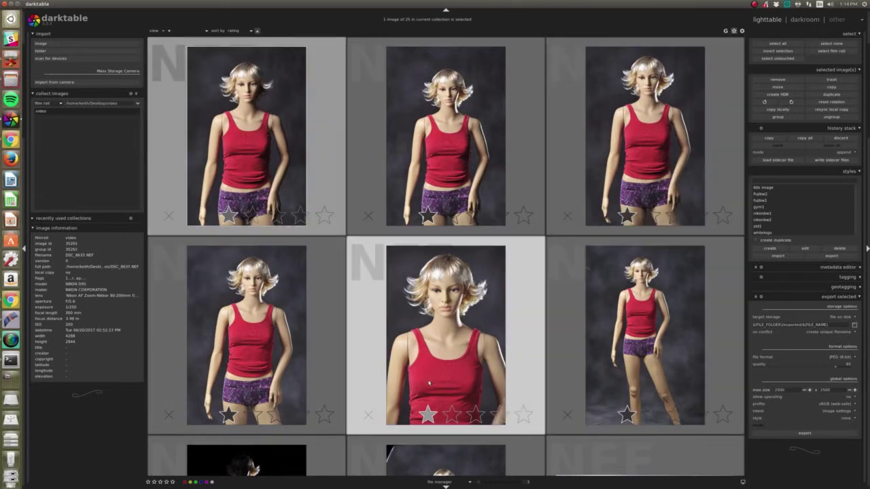
Rate five portraits two stars: close-up, full-length, standing, and two sunglasses shots.
{"action": "left_click", "coordinate": [450, 418]}
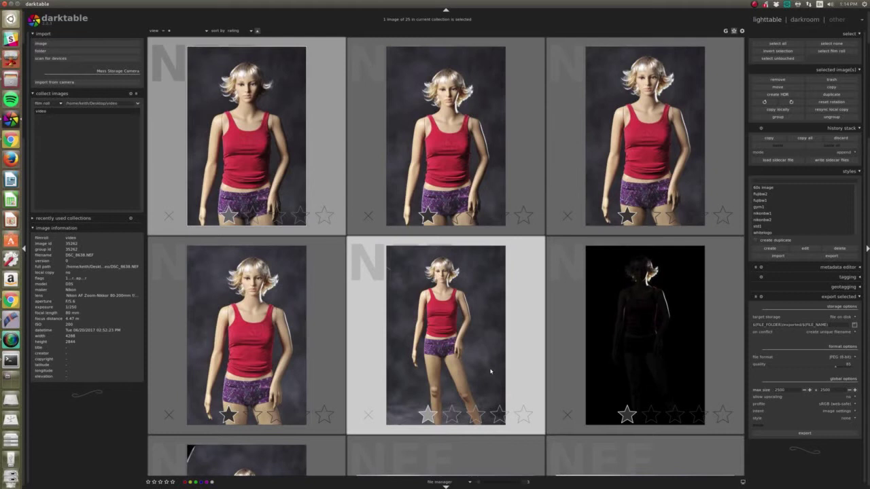
{"action": "left_click", "coordinate": [453, 415]}
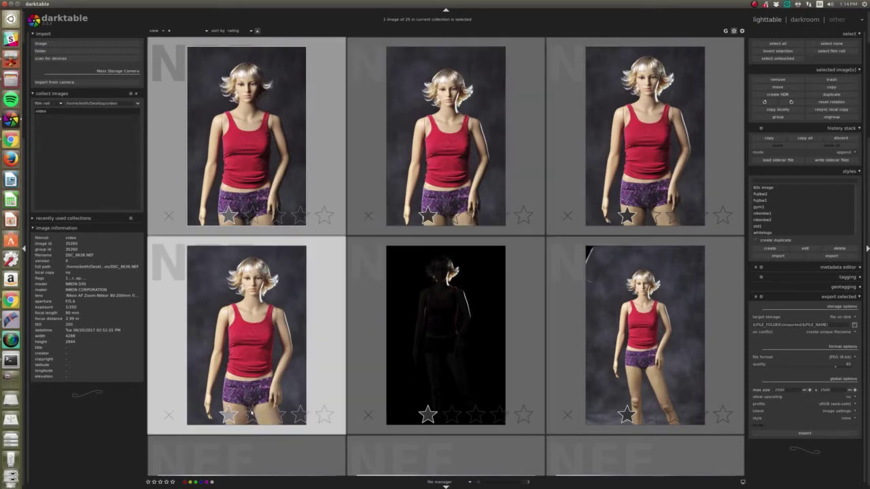
{"action": "left_click", "coordinate": [250, 416]}
{"action": "scroll", "coordinate": [250, 416], "scroll_direction": "down", "scroll_amount": 1}
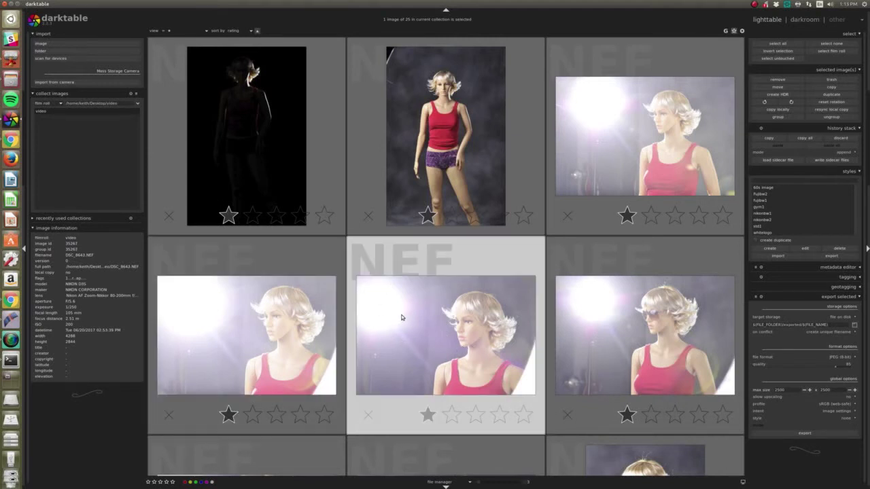
{"action": "scroll", "coordinate": [423, 333], "scroll_direction": "down", "scroll_amount": 1}
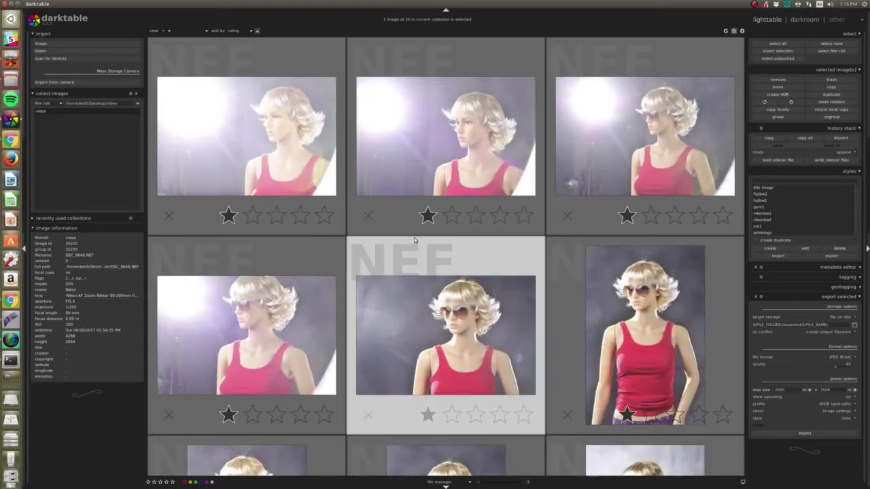
{"action": "scroll", "coordinate": [492, 294], "scroll_direction": "down", "scroll_amount": 2}
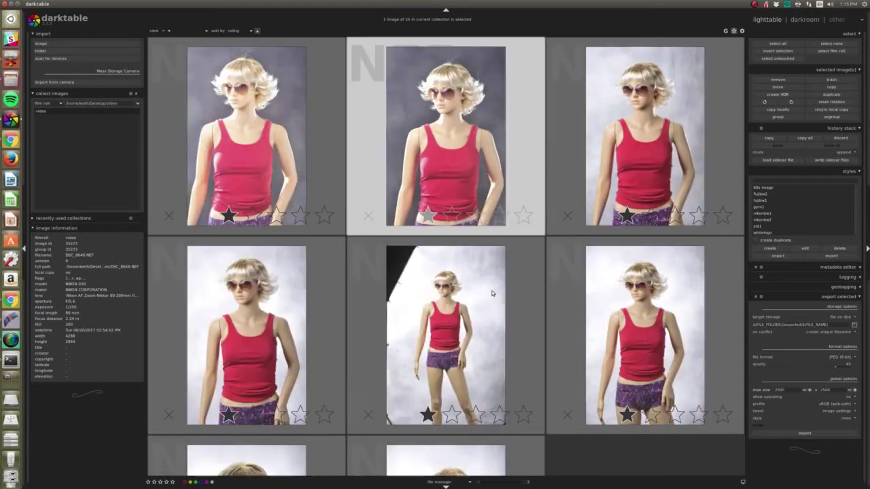
{"action": "scroll", "coordinate": [492, 293], "scroll_direction": "up", "scroll_amount": 1}
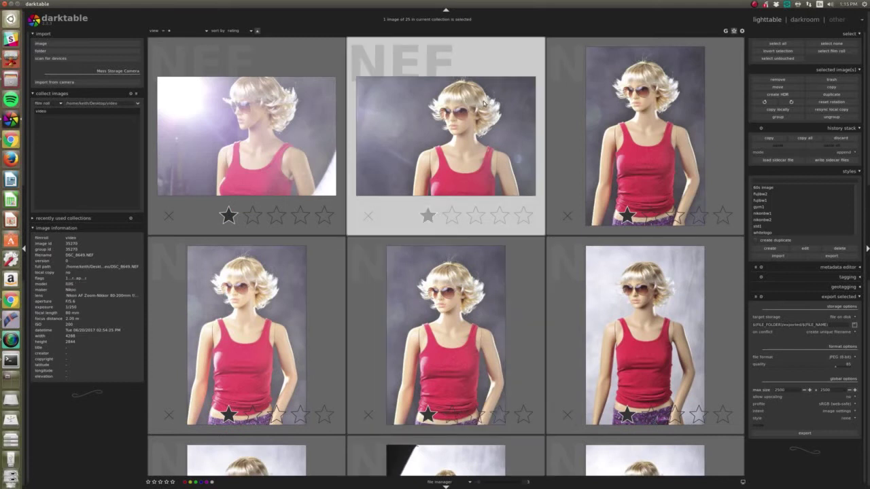
{"action": "left_click", "coordinate": [451, 215]}
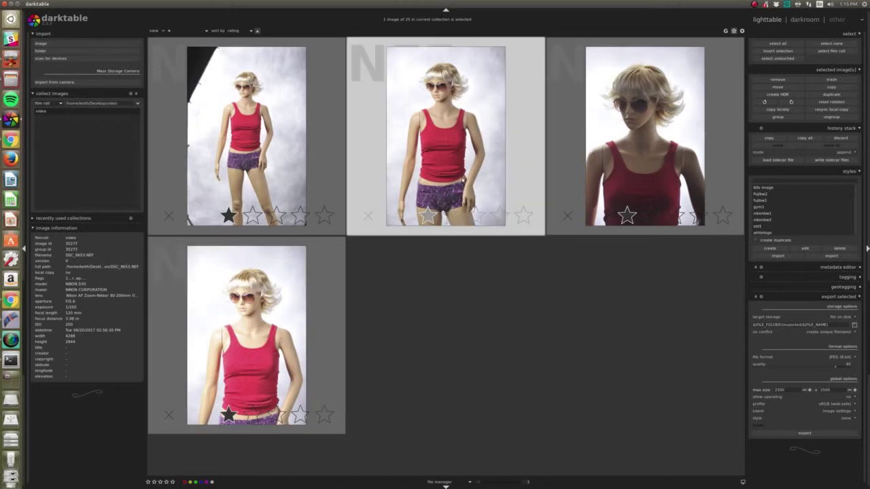
{"action": "left_click", "coordinate": [452, 217]}
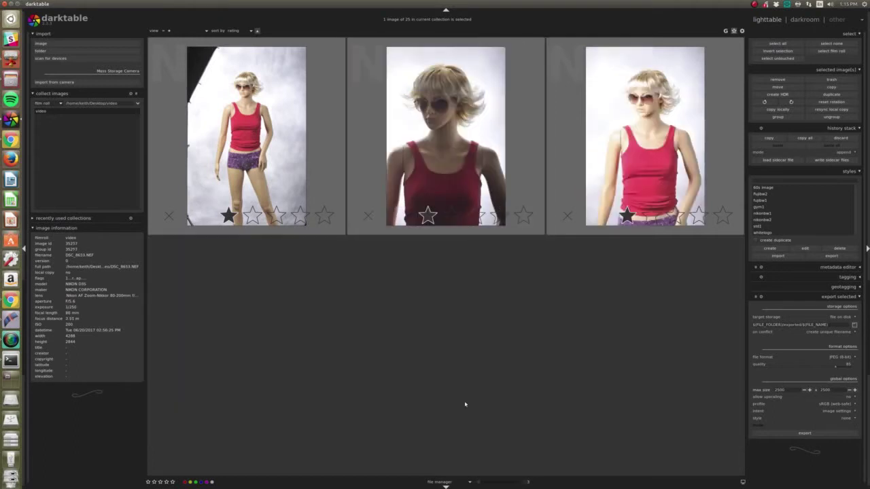
{"action": "scroll", "coordinate": [320, 335], "scroll_direction": "up", "scroll_amount": 2}
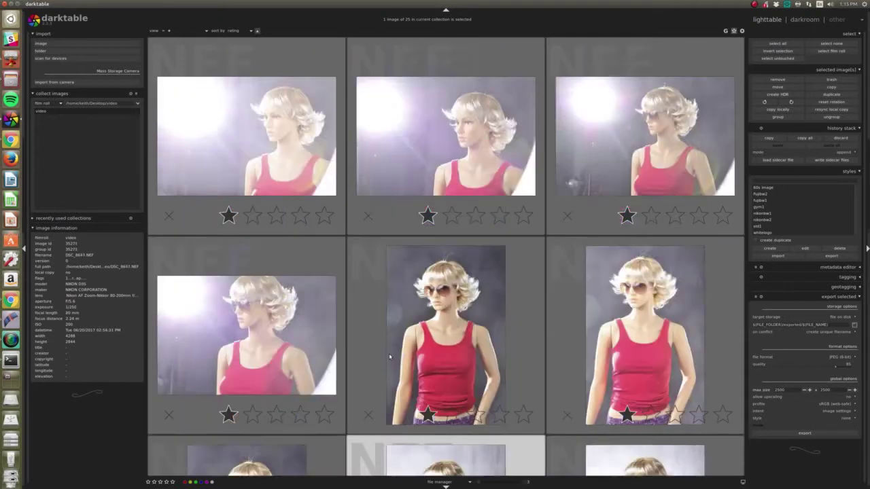
Filter the lighttable to two-star images and open DSC_8636 in the darkroom.
{"action": "left_click", "coordinate": [169, 30]}
{"action": "left_click", "coordinate": [168, 32]}
{"action": "left_click", "coordinate": [168, 30]}
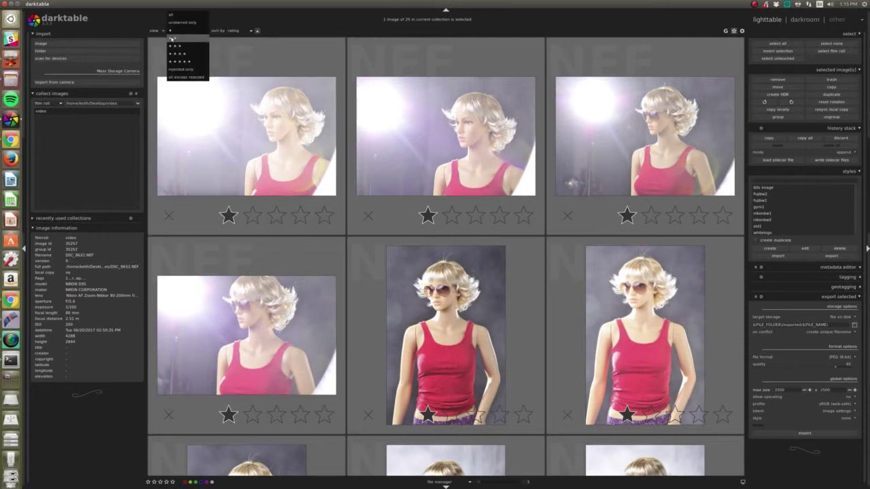
{"action": "left_click", "coordinate": [171, 38]}
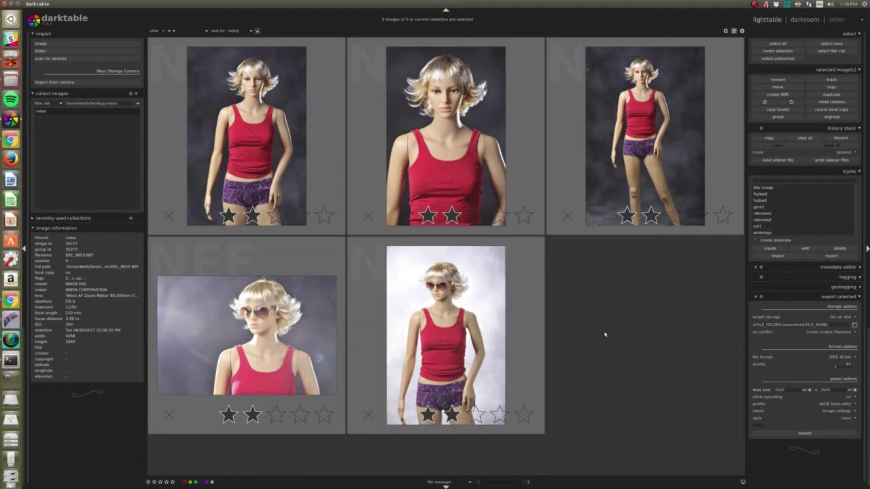
{"action": "left_click", "coordinate": [658, 118]}
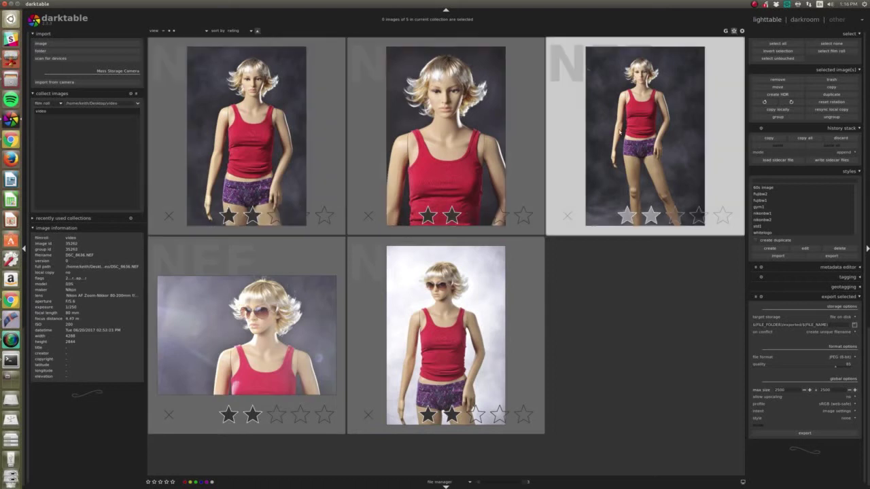
{"action": "key", "text": "d"}
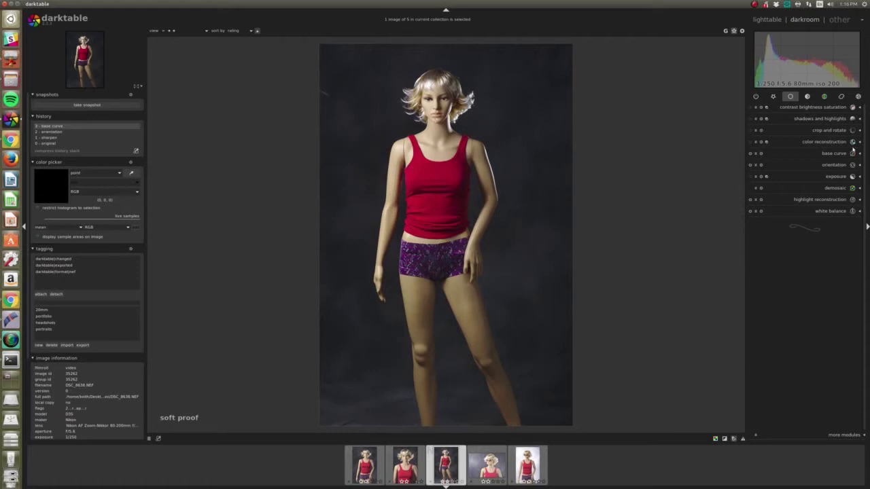
Set the shadows and highlights module's shadows to about -45.
{"action": "left_click", "coordinate": [829, 120]}
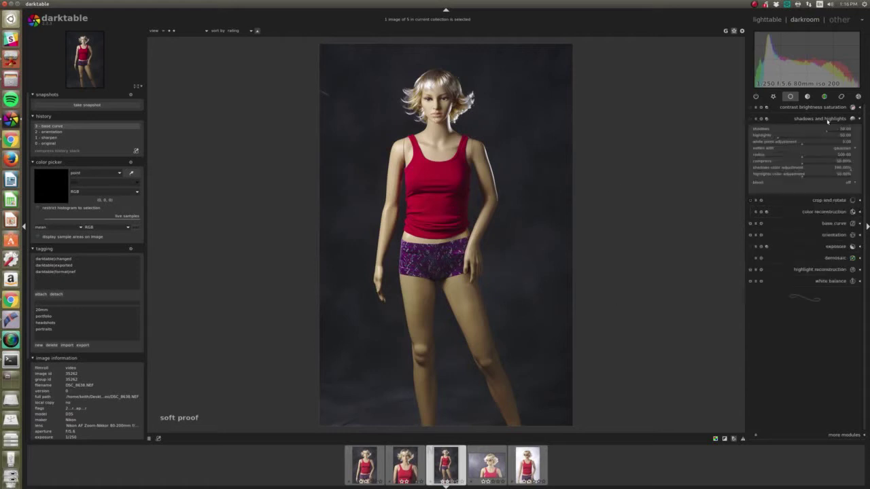
{"action": "left_click", "coordinate": [779, 131]}
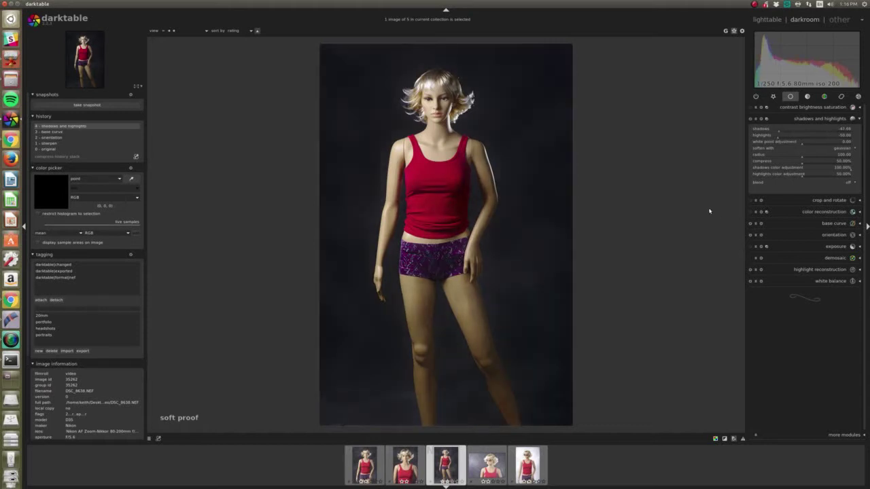
{"action": "left_click", "coordinate": [786, 131]}
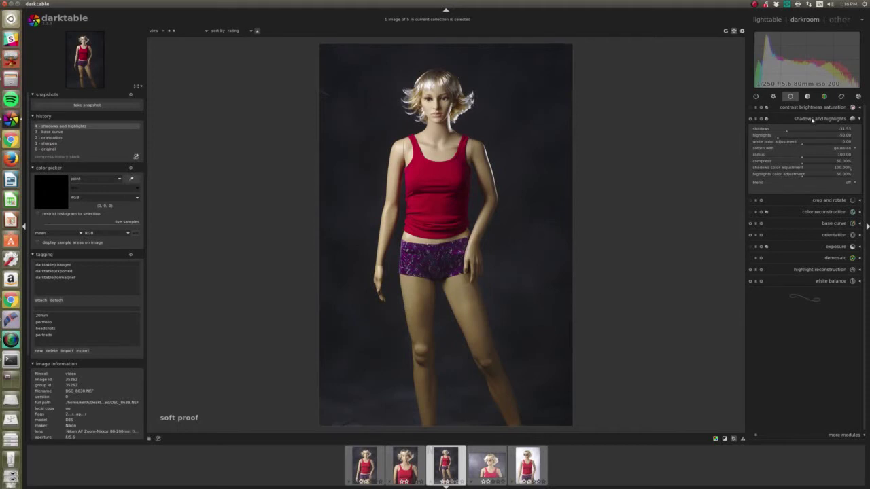
{"action": "left_click", "coordinate": [835, 248]}
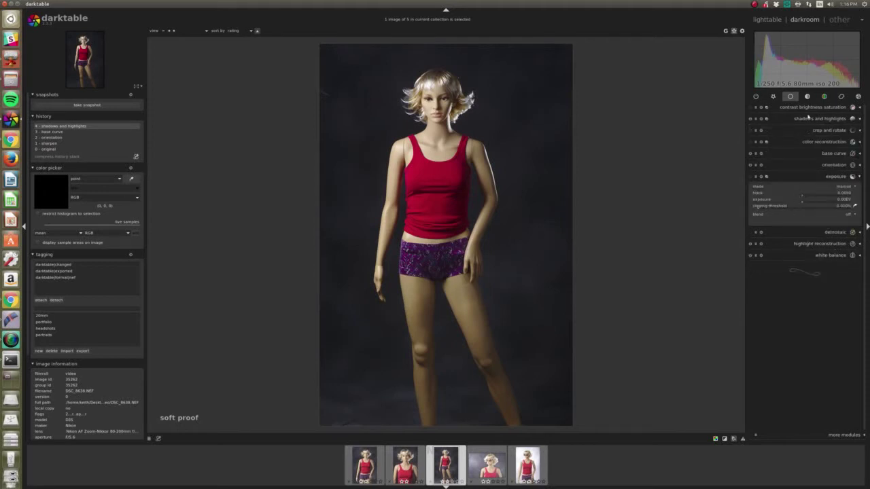
{"action": "left_click", "coordinate": [807, 97]}
{"action": "left_click", "coordinate": [836, 121]}
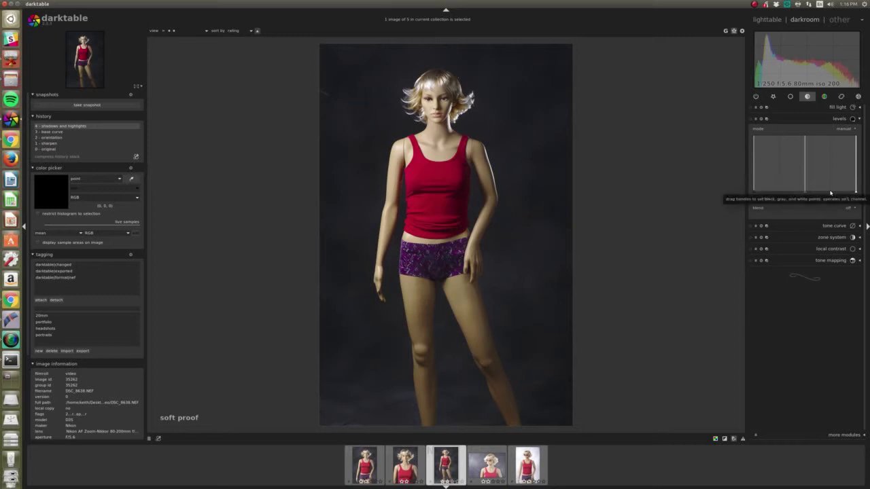
{"action": "left_click", "coordinate": [790, 97]}
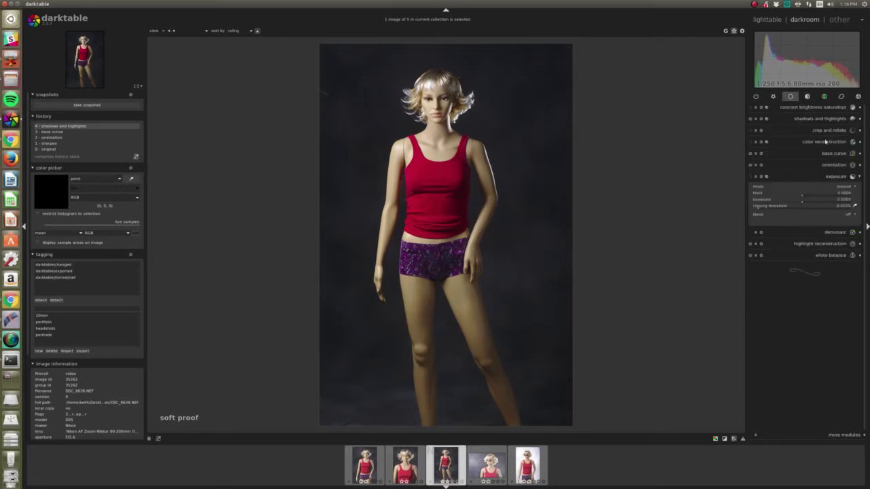
{"action": "left_click", "coordinate": [819, 119]}
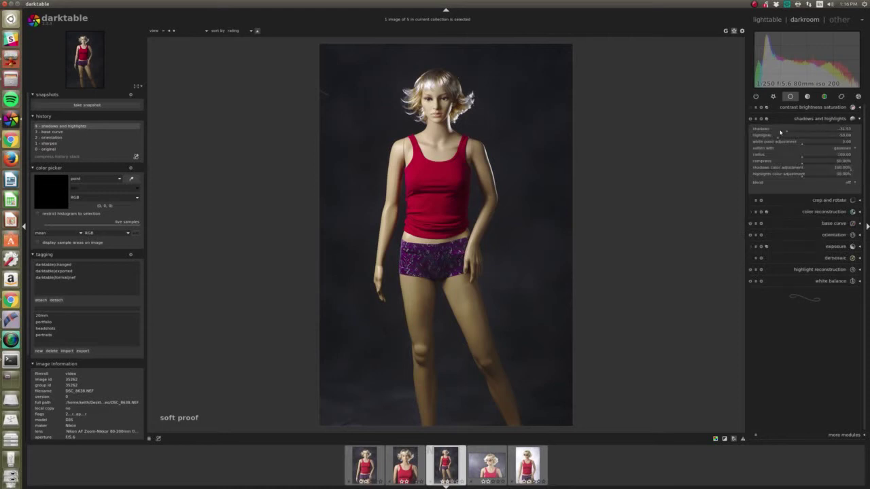
{"action": "left_click", "coordinate": [783, 132]}
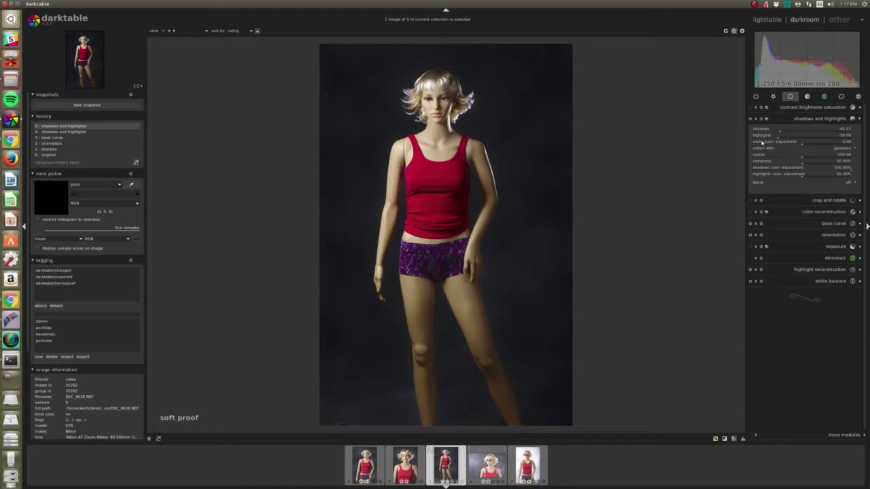
Lower saturation to -0.14 in contrast brightness saturation.
{"action": "scroll", "coordinate": [480, 111], "scroll_direction": "up", "scroll_amount": 4}
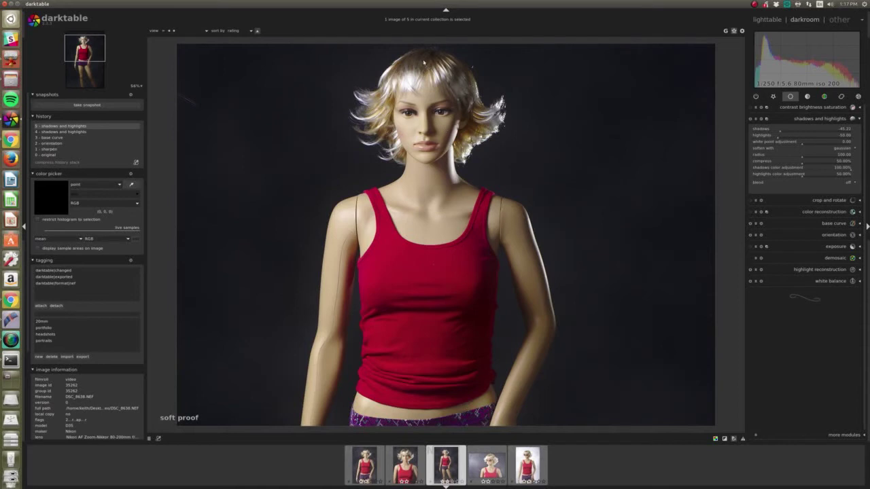
{"action": "left_click", "coordinate": [802, 109]}
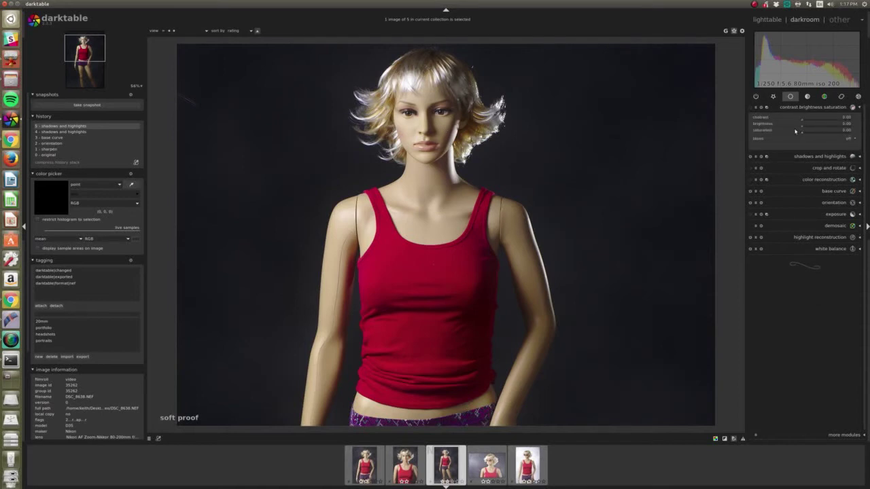
{"action": "left_click", "coordinate": [794, 134]}
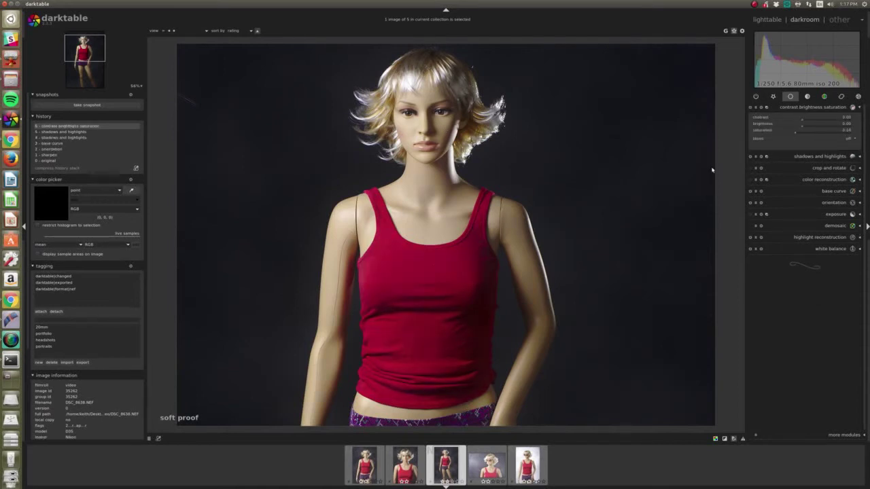
{"action": "scroll", "coordinate": [644, 149], "scroll_direction": "down", "scroll_amount": 1}
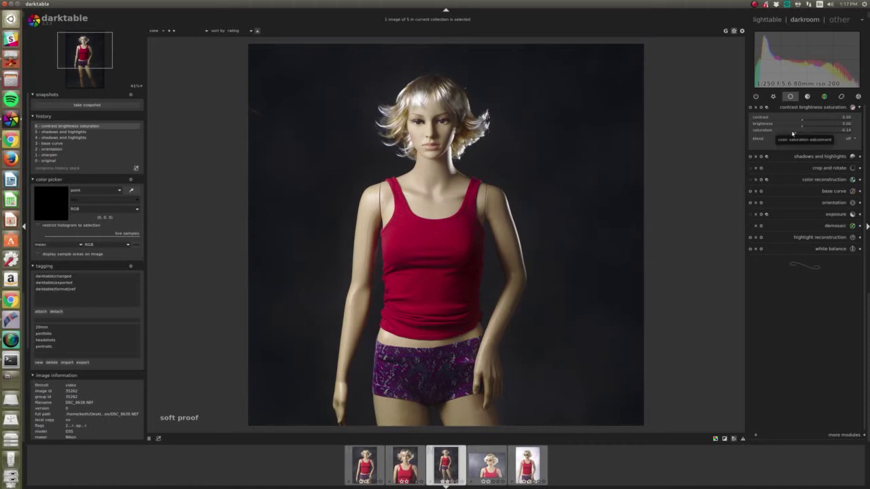
Blend contrast brightness saturation through a drawn brush mask painted over the forehead and eyes.
{"action": "scroll", "coordinate": [793, 134], "scroll_direction": "down", "scroll_amount": 1}
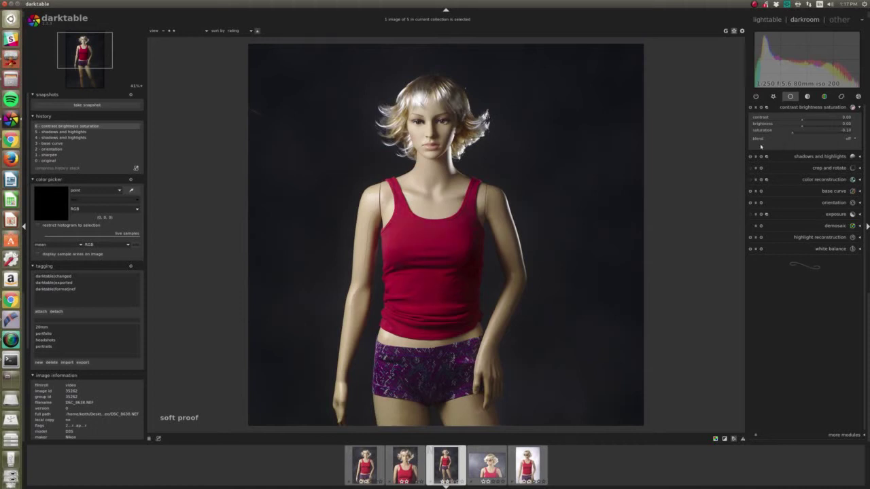
{"action": "left_click", "coordinate": [850, 139]}
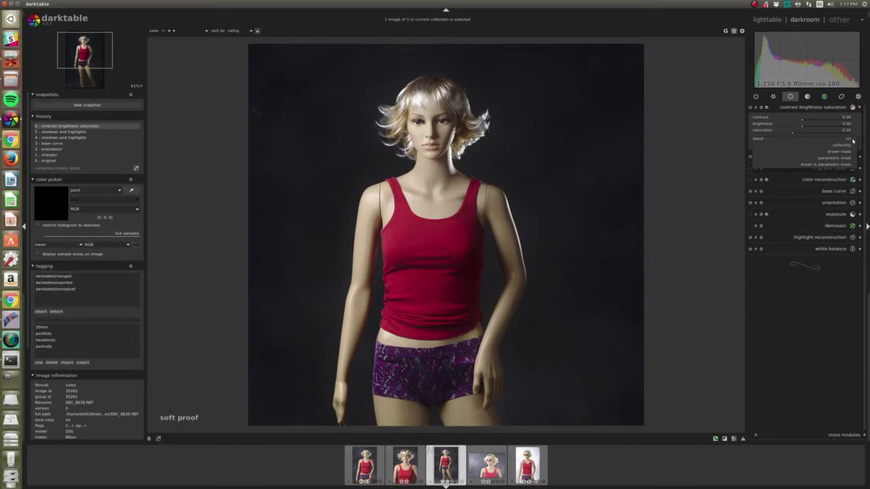
{"action": "left_click", "coordinate": [843, 153]}
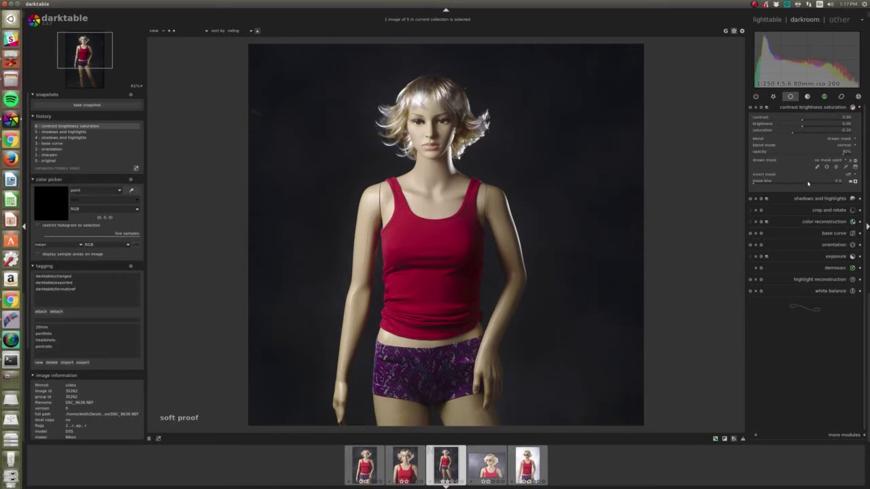
{"action": "left_click", "coordinate": [818, 167]}
{"action": "left_click", "coordinate": [818, 167]}
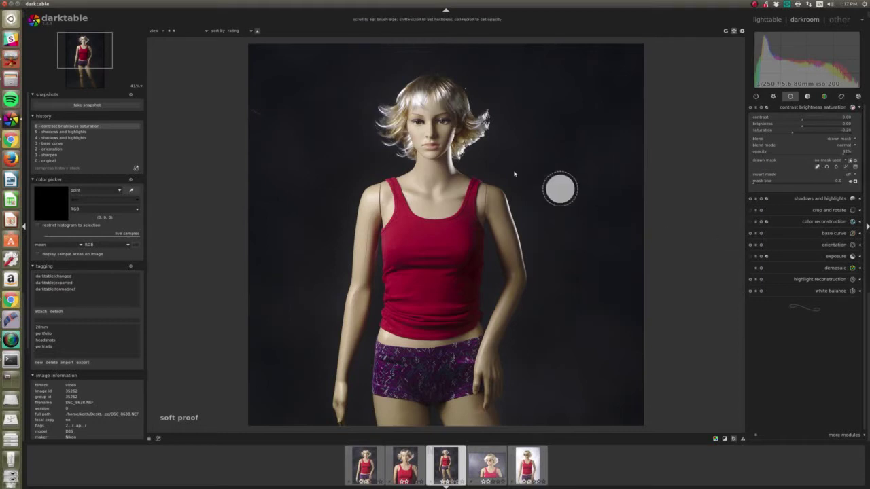
{"action": "mouse_move", "coordinate": [416, 110]}
{"action": "left_mouse_down"}
{"action": "mouse_move", "coordinate": [434, 148]}
{"action": "mouse_move", "coordinate": [440, 126]}
{"action": "mouse_move", "coordinate": [428, 112]}
{"action": "left_mouse_up"}
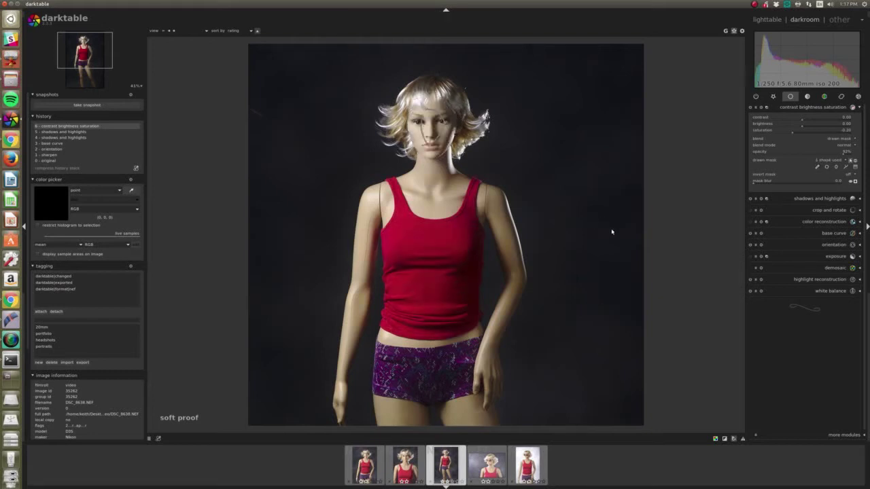
{"action": "left_click", "coordinate": [807, 108]}
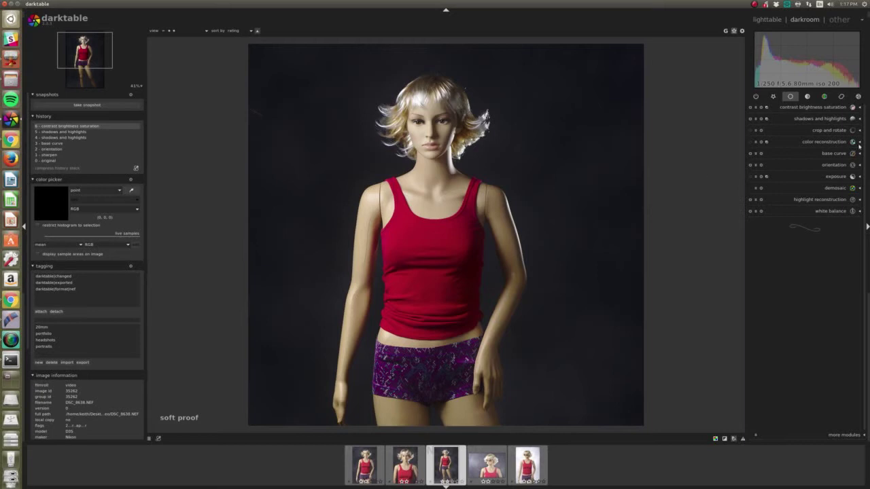
Drag the color correction grid points to give the portrait a subtle split-tone tint.
{"action": "left_click", "coordinate": [824, 96]}
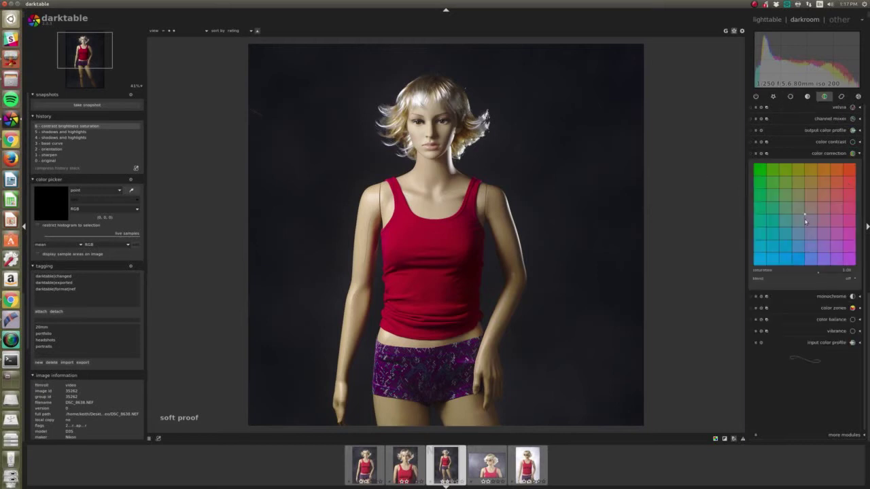
{"action": "left_click_drag", "start_coordinate": [805, 216], "coordinate": [811, 208]}
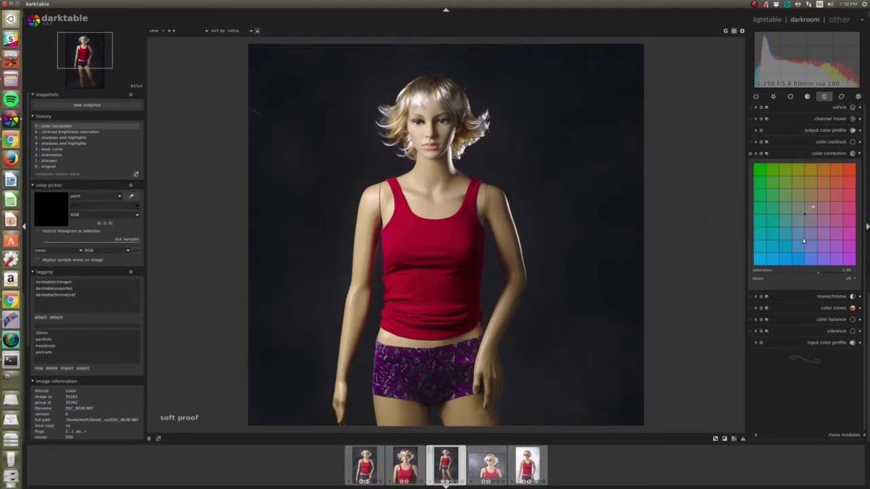
{"action": "mouse_move", "coordinate": [805, 216]}
{"action": "left_mouse_down"}
{"action": "mouse_move", "coordinate": [790, 227]}
{"action": "mouse_move", "coordinate": [805, 216]}
{"action": "left_mouse_up"}
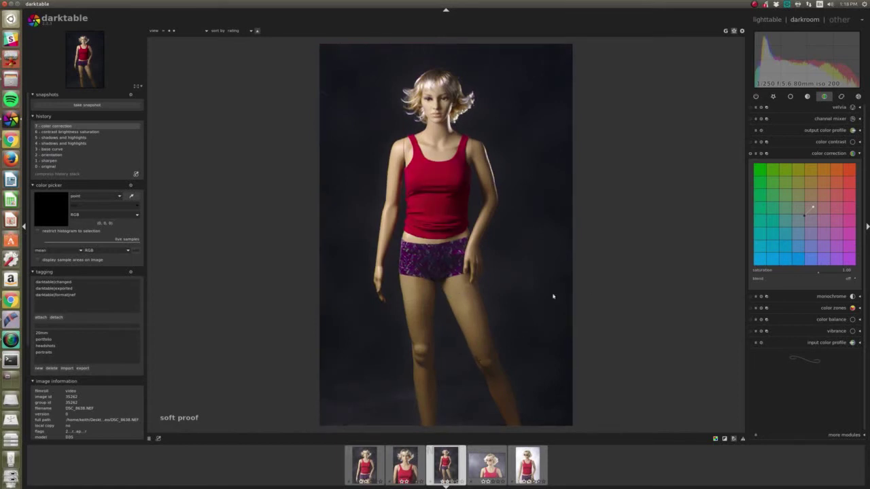
Adjust the exposure module, settling at 0.13 EV.
{"action": "left_click", "coordinate": [790, 97]}
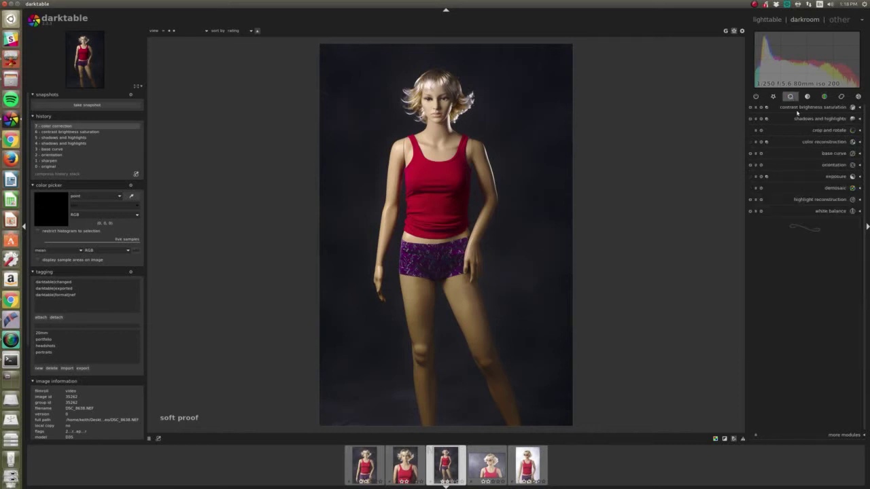
{"action": "left_click", "coordinate": [848, 178]}
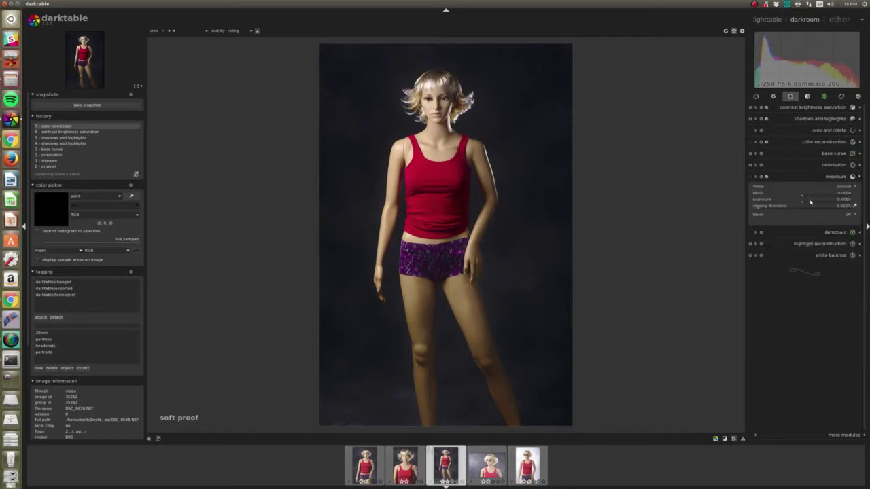
{"action": "left_click", "coordinate": [810, 203]}
{"action": "right_click", "coordinate": [811, 203]}
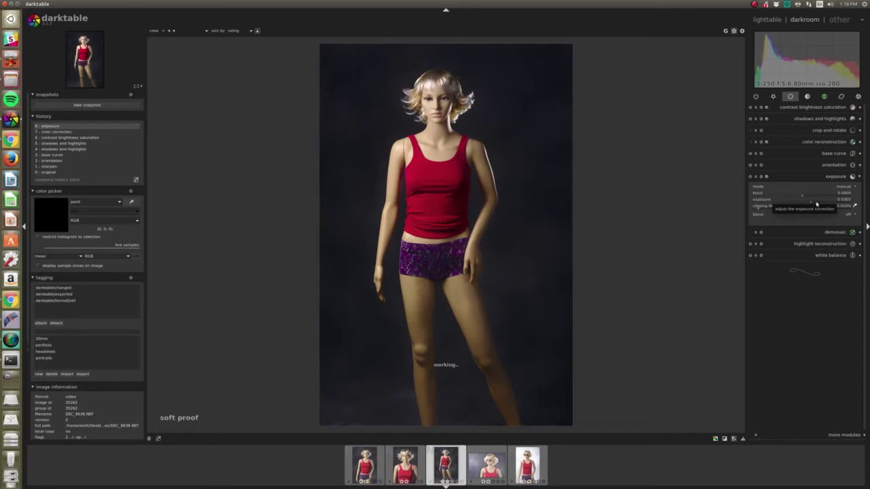
{"action": "left_click", "coordinate": [817, 204]}
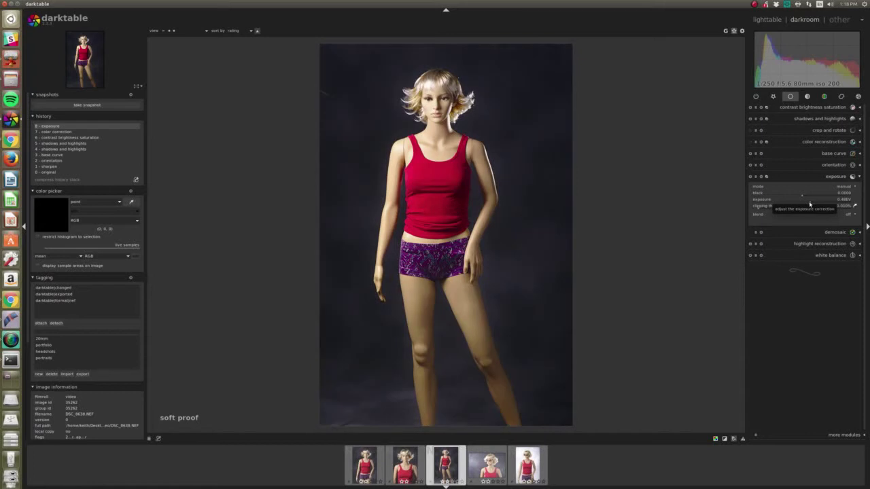
{"action": "left_click_drag", "start_coordinate": [810, 204], "coordinate": [808, 204]}
Add a drawn gradient mask to exposure, running horizontally across the hips.
{"action": "left_click", "coordinate": [849, 214]}
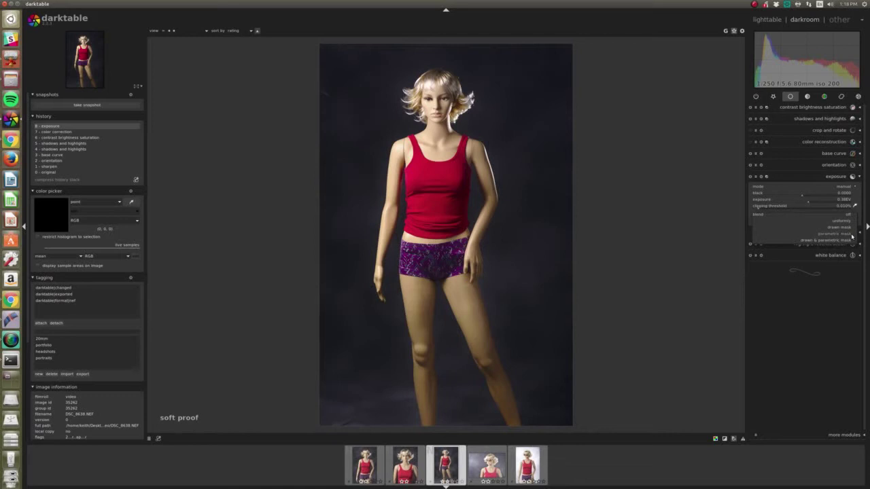
{"action": "left_click", "coordinate": [845, 227]}
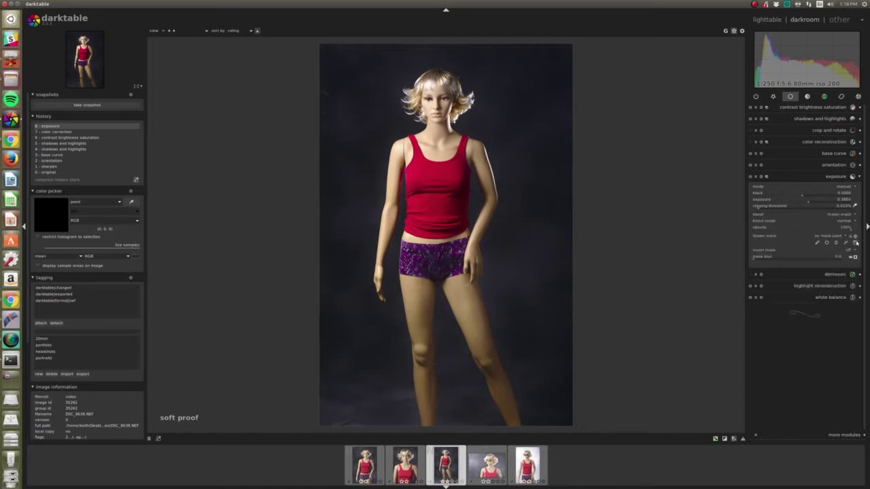
{"action": "left_click", "coordinate": [855, 243]}
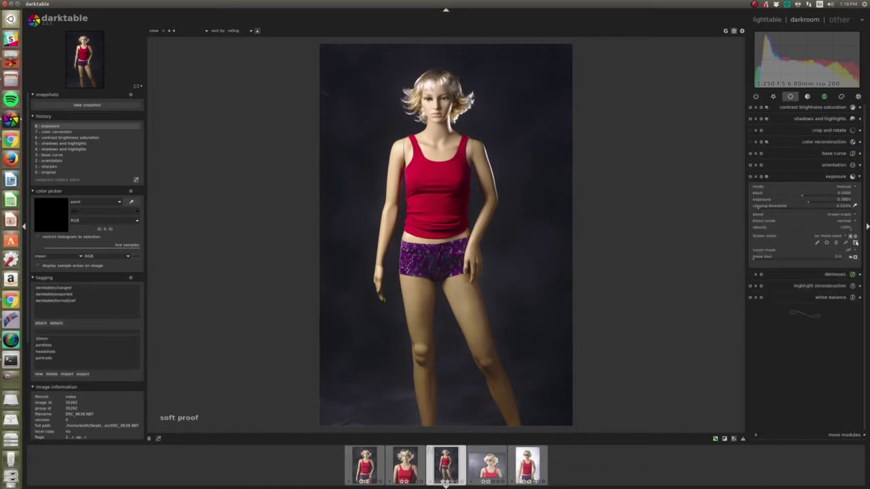
{"action": "left_click", "coordinate": [441, 268]}
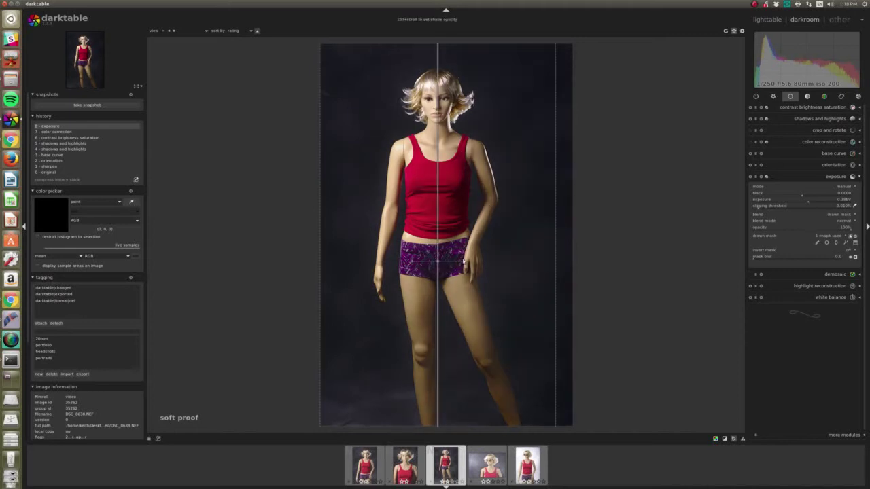
{"action": "left_click_drag", "start_coordinate": [463, 259], "coordinate": [439, 236]}
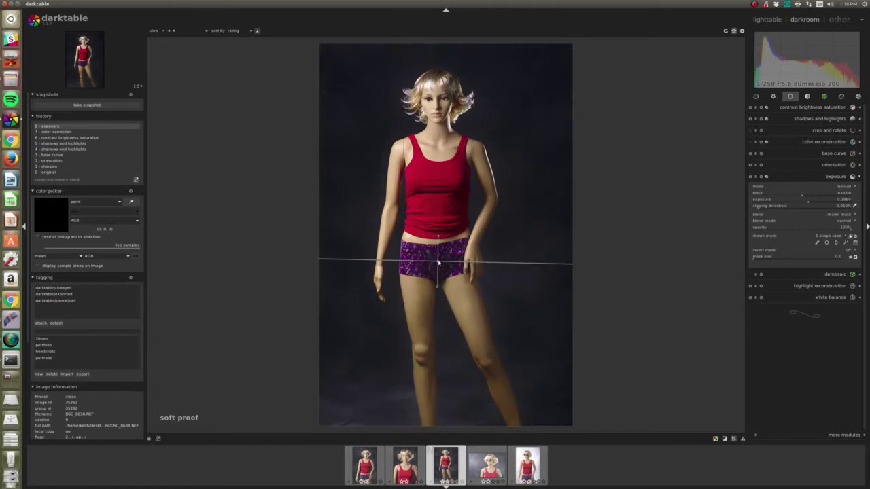
{"action": "scroll", "coordinate": [446, 273], "scroll_direction": "up", "scroll_amount": 1}
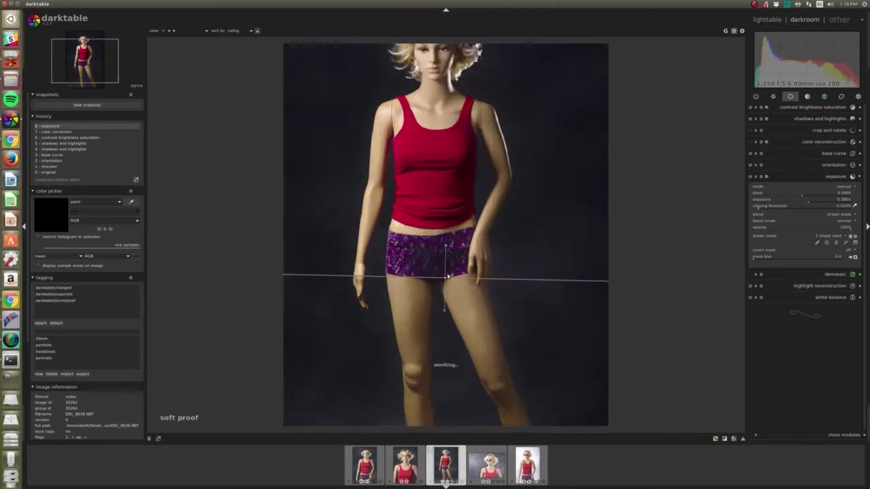
{"action": "scroll", "coordinate": [449, 274], "scroll_direction": "down", "scroll_amount": 2}
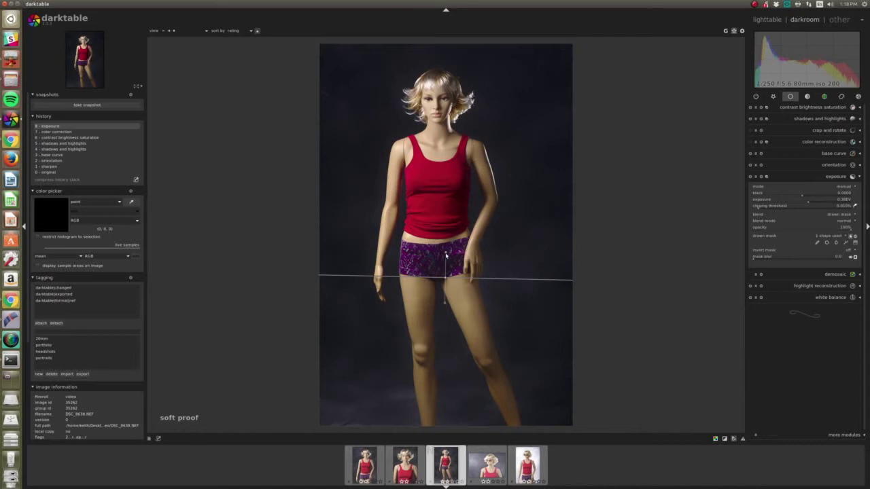
{"action": "scroll", "coordinate": [447, 255], "scroll_direction": "down", "scroll_amount": 2}
{"action": "scroll", "coordinate": [447, 255], "scroll_direction": "up", "scroll_amount": 3}
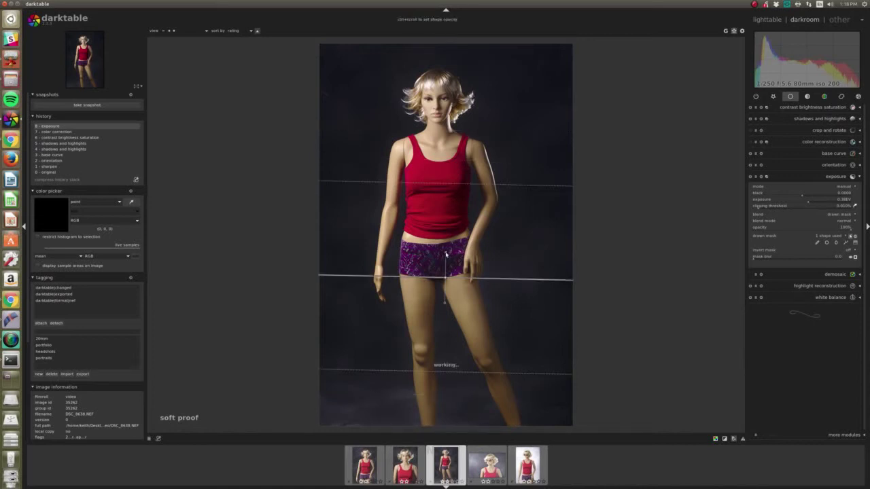
{"action": "scroll", "coordinate": [446, 254], "scroll_direction": "down", "scroll_amount": 1}
{"action": "scroll", "coordinate": [446, 254], "scroll_direction": "up", "scroll_amount": 2}
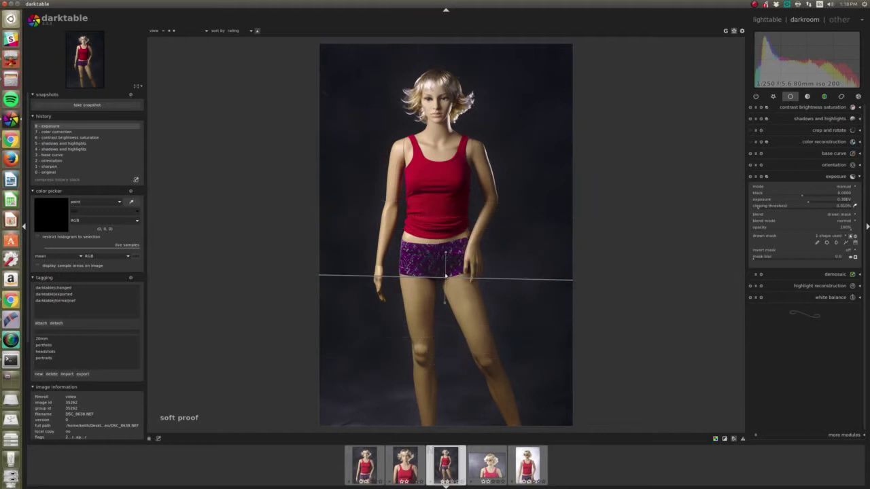
Shift the gradient toward the thighs, then reset exposure to 0 EV with no mask.
{"action": "left_click_drag", "start_coordinate": [446, 282], "coordinate": [443, 317]}
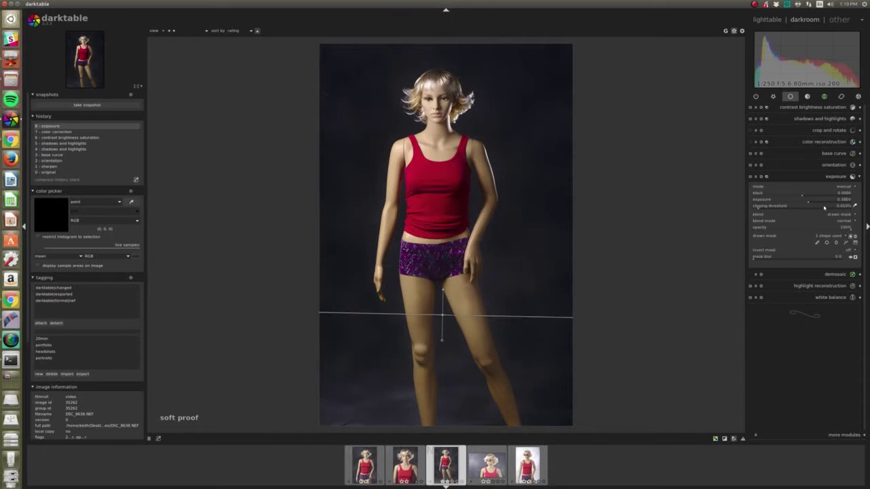
{"action": "scroll", "coordinate": [817, 203], "scroll_direction": "up", "scroll_amount": 1}
{"action": "scroll", "coordinate": [816, 202], "scroll_direction": "up", "scroll_amount": 1}
{"action": "scroll", "coordinate": [816, 202], "scroll_direction": "up", "scroll_amount": 1}
{"action": "scroll", "coordinate": [816, 203], "scroll_direction": "up", "scroll_amount": 1}
{"action": "left_click", "coordinate": [762, 176]}
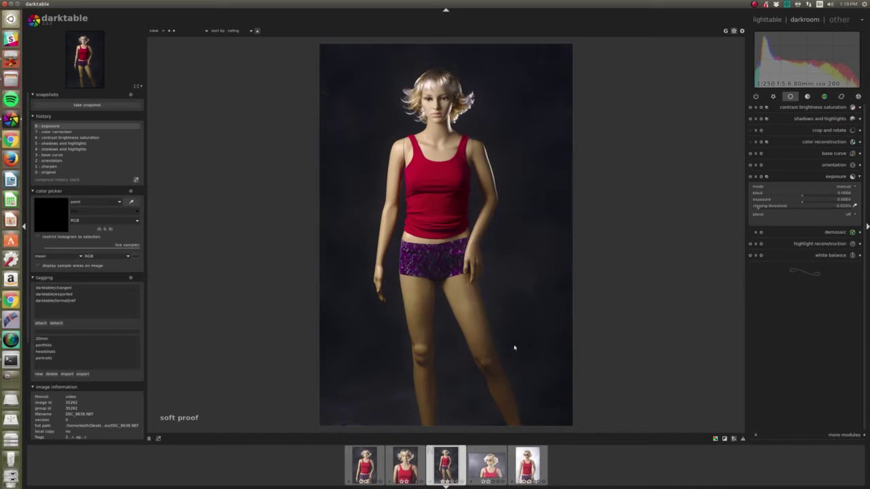
Crop tighter by pulling in the top-right and bottom-left corners and shifting the frame left.
{"action": "left_click", "coordinate": [831, 131]}
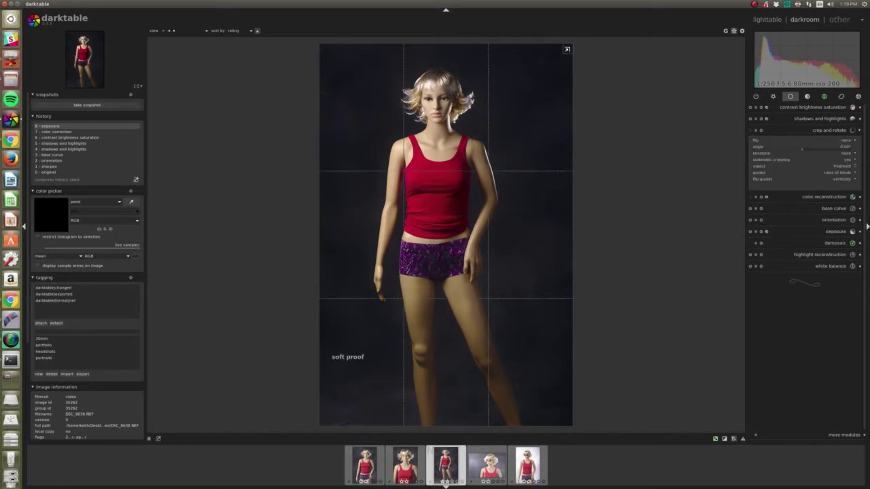
{"action": "left_click_drag", "start_coordinate": [569, 47], "coordinate": [545, 66]}
{"action": "left_click_drag", "start_coordinate": [327, 419], "coordinate": [338, 395]}
{"action": "left_click_drag", "start_coordinate": [479, 291], "coordinate": [470, 291]}
{"action": "left_click", "coordinate": [825, 130]}
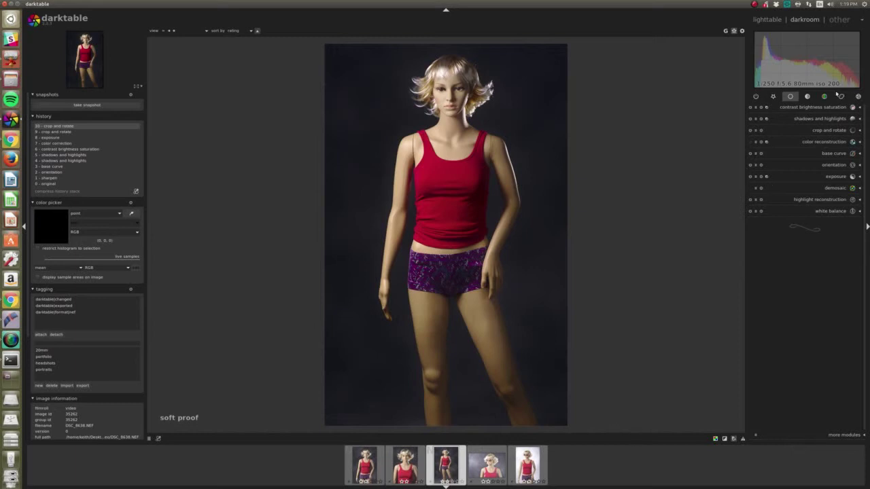
{"action": "left_click", "coordinate": [825, 97]}
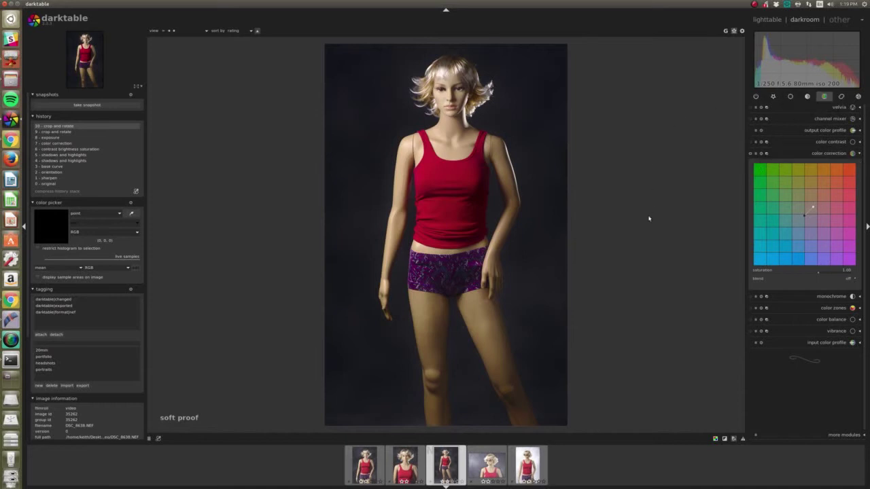
Move to sunglasses close-up DSC_8646 and drag the levels black point right to darken it.
{"action": "key", "text": "space"}
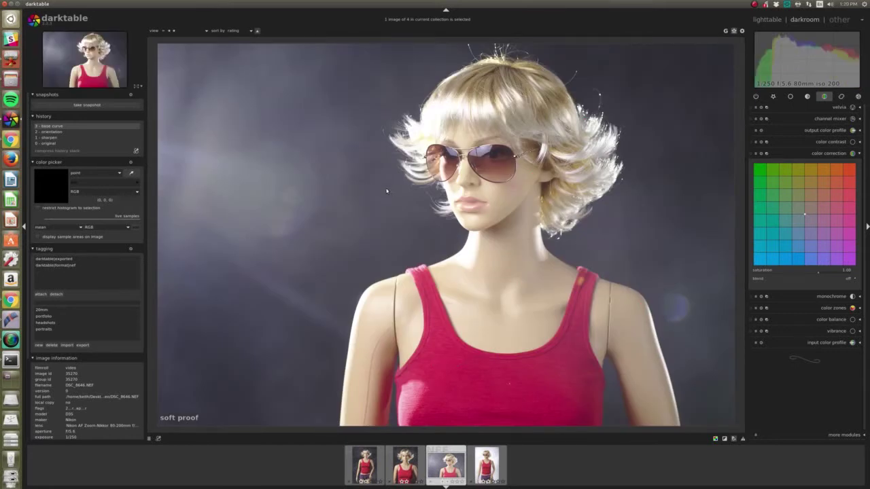
{"action": "left_click", "coordinate": [790, 96]}
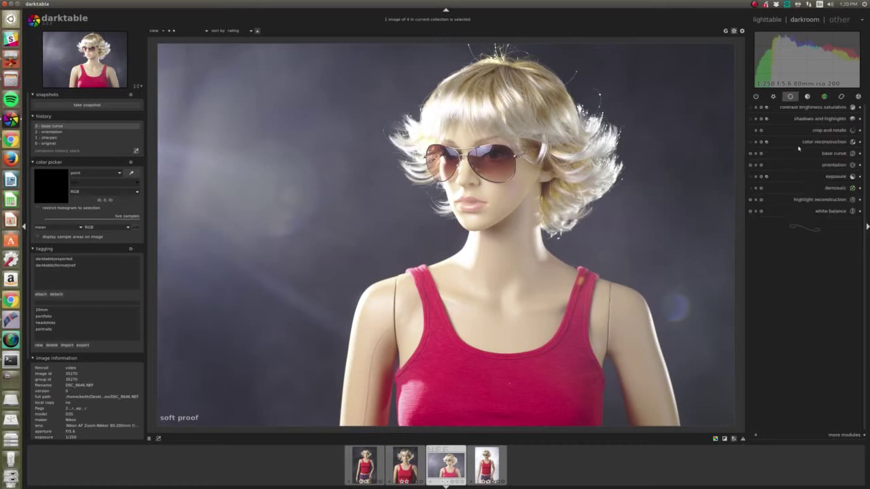
{"action": "left_click", "coordinate": [807, 96]}
{"action": "left_click_drag", "start_coordinate": [755, 157], "coordinate": [762, 156]}
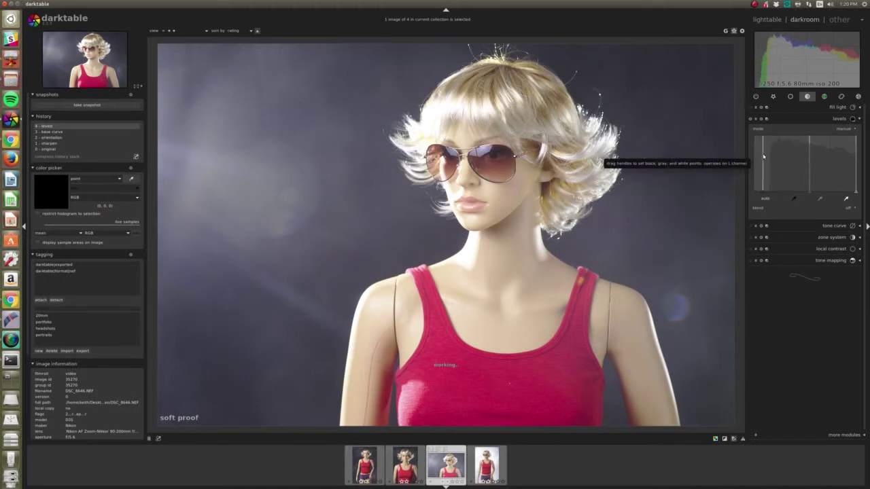
{"action": "left_click_drag", "start_coordinate": [763, 157], "coordinate": [768, 156]}
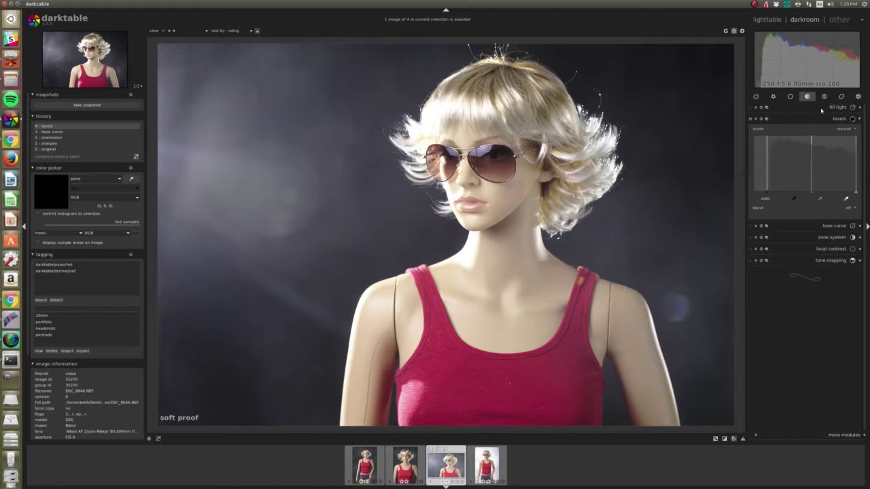
Drag the color correction highlight point toward orange and set blending to drawn mask.
{"action": "left_click", "coordinate": [824, 96]}
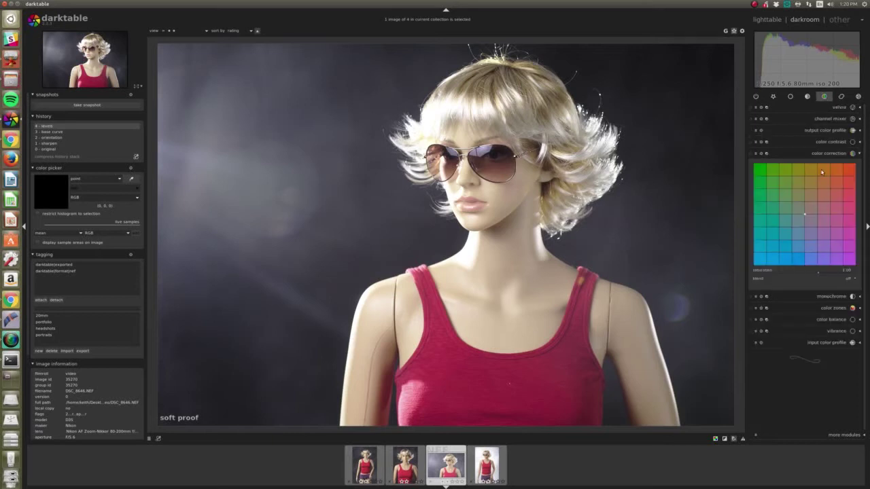
{"action": "left_click_drag", "start_coordinate": [806, 213], "coordinate": [830, 178]}
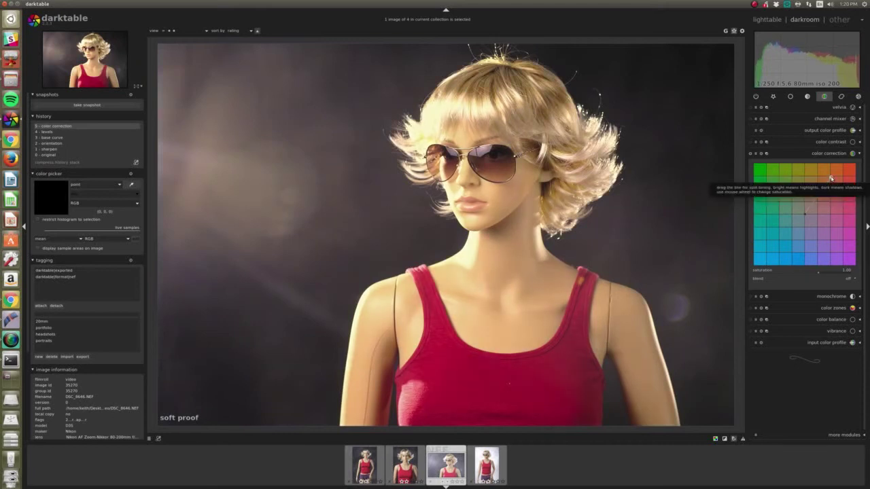
{"action": "left_click", "coordinate": [849, 279]}
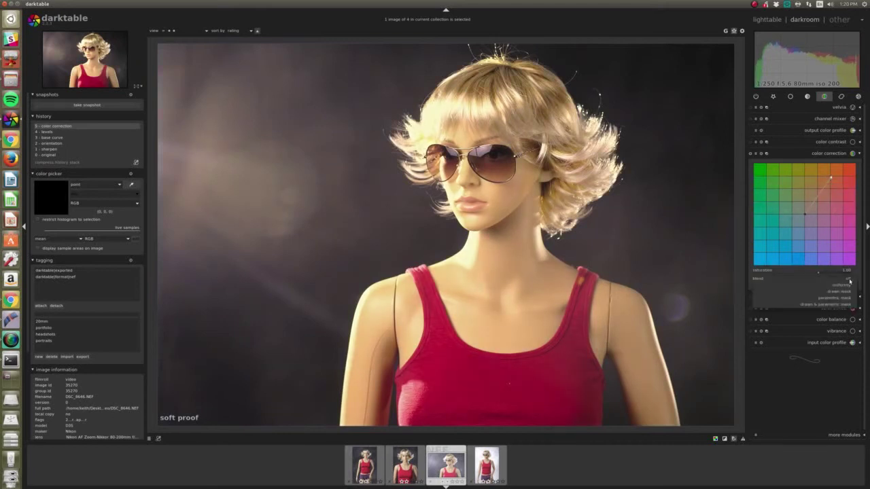
{"action": "left_click", "coordinate": [842, 291]}
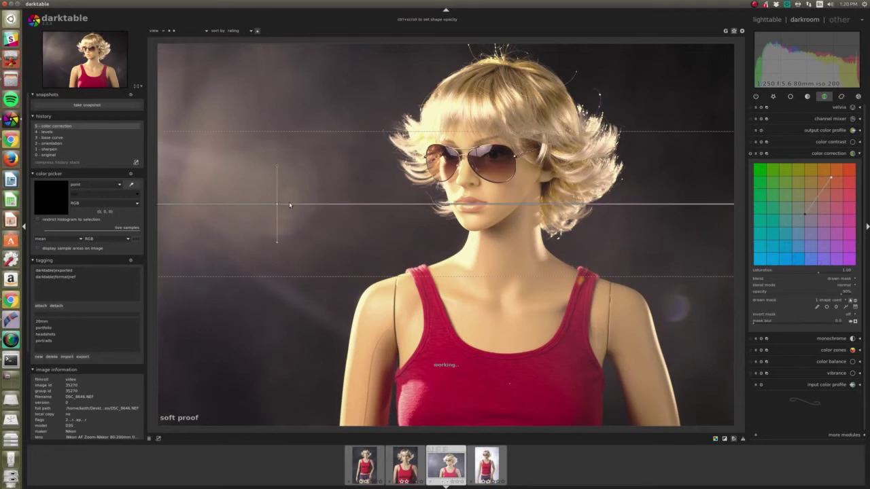
Lay a diagonal gradient mask over the upper-left background, strengthen the orange, and reposition it.
{"action": "left_click", "coordinate": [278, 204]}
{"action": "mouse_move", "coordinate": [277, 182]}
{"action": "left_mouse_down"}
{"action": "mouse_move", "coordinate": [252, 165]}
{"action": "mouse_move", "coordinate": [237, 175]}
{"action": "mouse_move", "coordinate": [278, 213]}
{"action": "mouse_move", "coordinate": [222, 136]}
{"action": "left_mouse_up"}
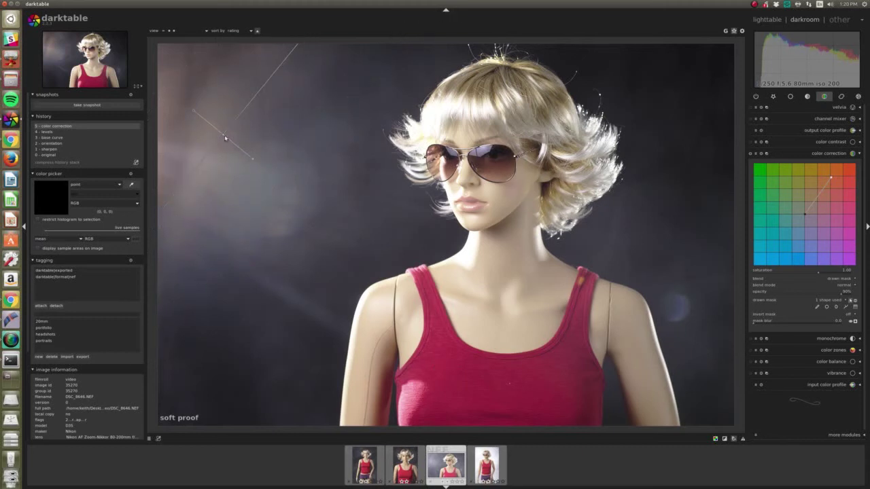
{"action": "left_click_drag", "start_coordinate": [223, 136], "coordinate": [234, 140]}
{"action": "left_click_drag", "start_coordinate": [831, 178], "coordinate": [848, 168]}
{"action": "scroll", "coordinate": [234, 138], "scroll_direction": "up", "scroll_amount": 3}
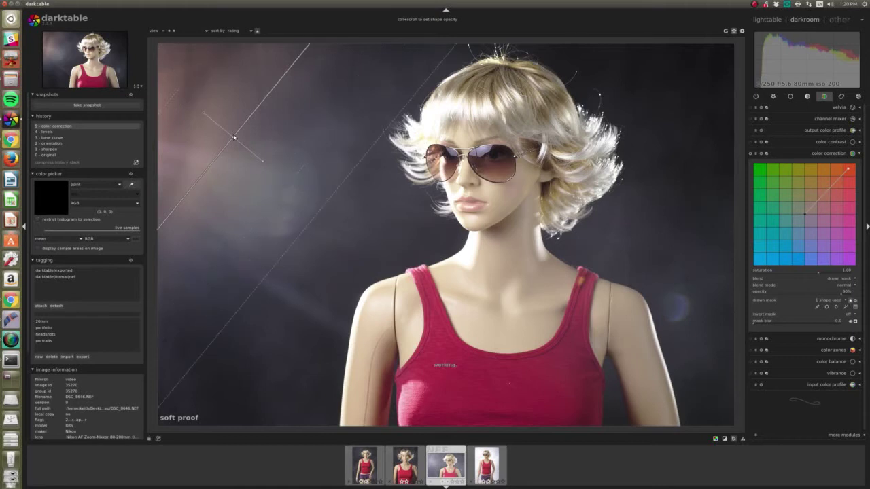
{"action": "scroll", "coordinate": [234, 138], "scroll_direction": "up", "scroll_amount": 3}
{"action": "mouse_move", "coordinate": [233, 137]}
{"action": "left_mouse_down"}
{"action": "mouse_move", "coordinate": [242, 141]}
{"action": "mouse_move", "coordinate": [225, 128]}
{"action": "left_mouse_up"}
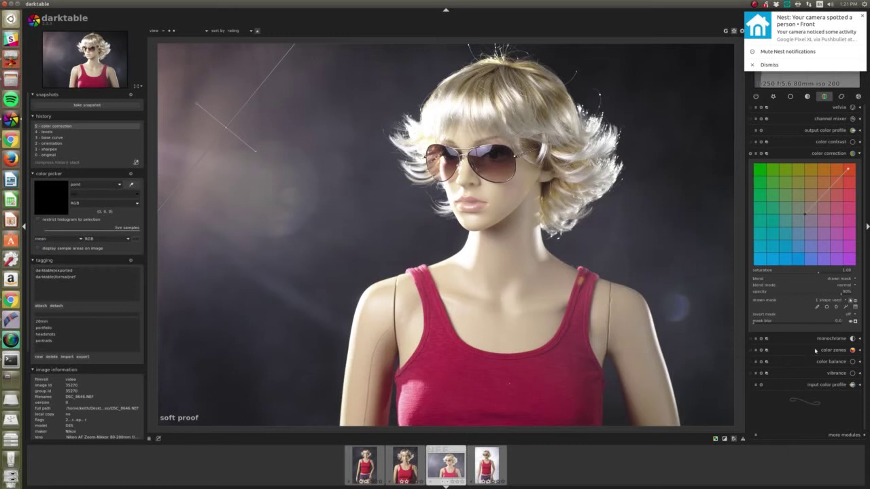
Turn the portrait monochrome and raise contrast in contrast brightness saturation.
{"action": "left_click", "coordinate": [755, 339]}
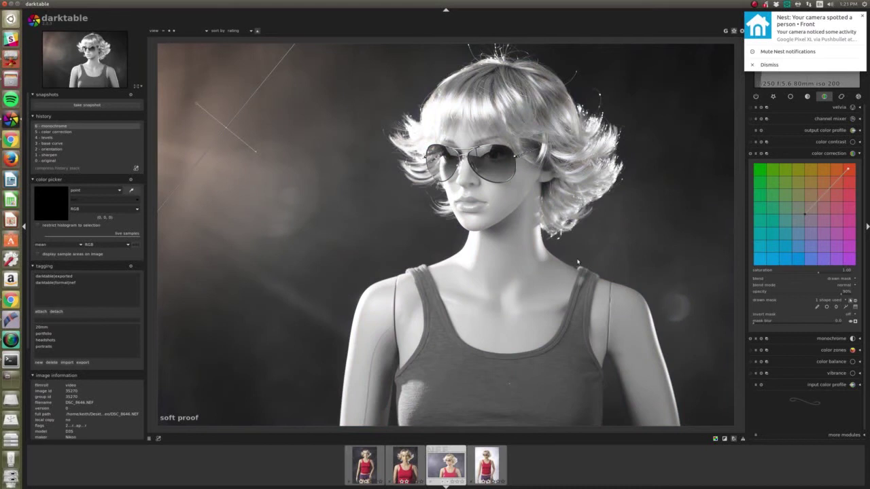
{"action": "left_click", "coordinate": [862, 14]}
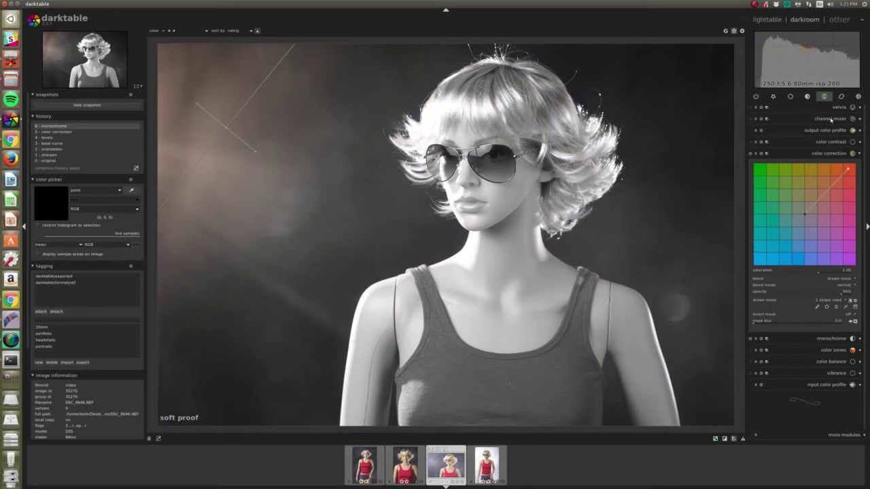
{"action": "left_click", "coordinate": [790, 96]}
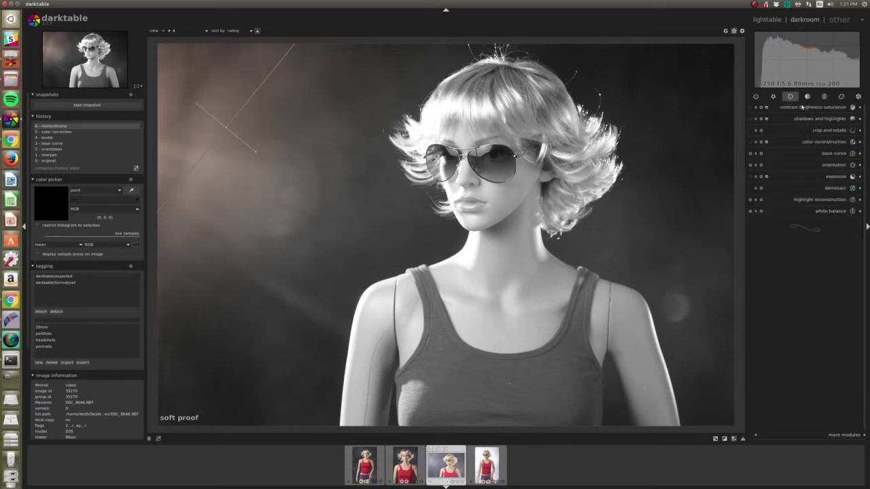
{"action": "left_click", "coordinate": [809, 107]}
{"action": "left_click", "coordinate": [811, 122]}
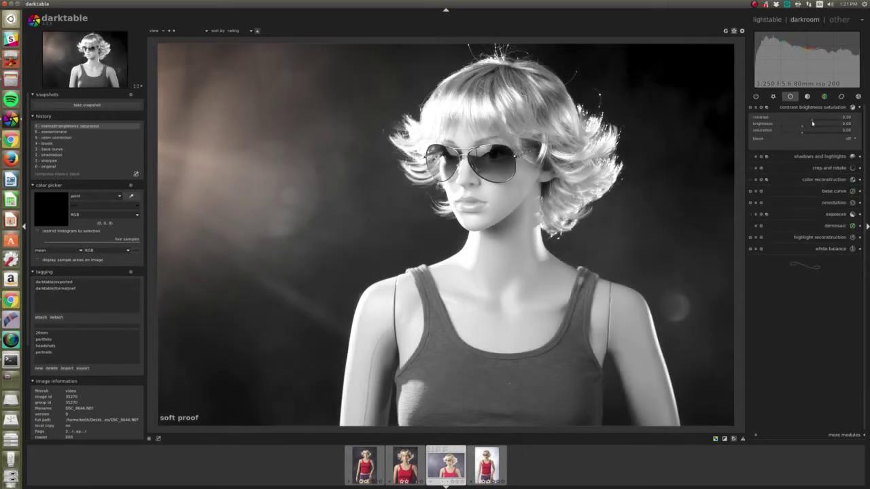
{"action": "left_click", "coordinate": [817, 120]}
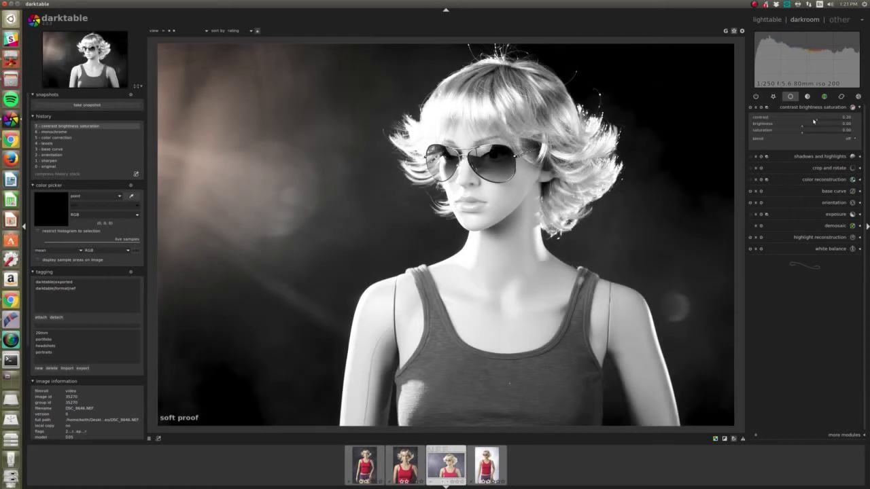
{"action": "left_click", "coordinate": [813, 121]}
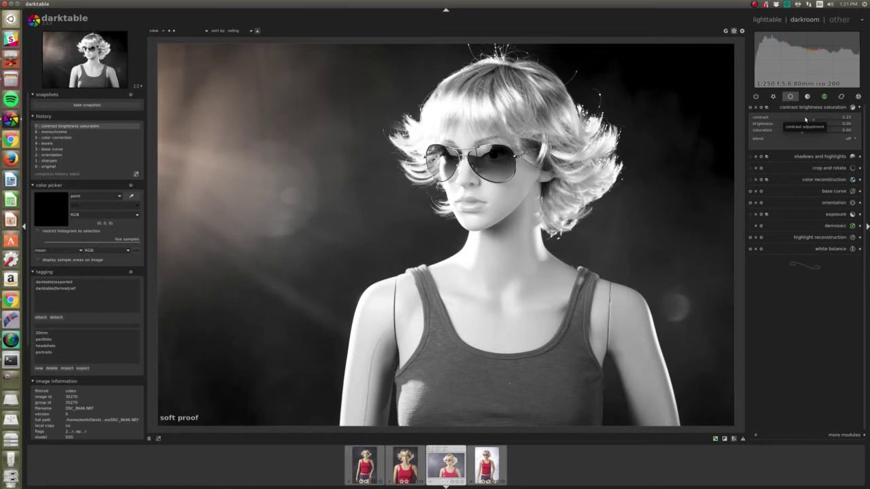
Lower the exposure to about -0.38 EV.
{"action": "left_click", "coordinate": [827, 214]}
{"action": "scroll", "coordinate": [789, 201], "scroll_direction": "up", "scroll_amount": 3}
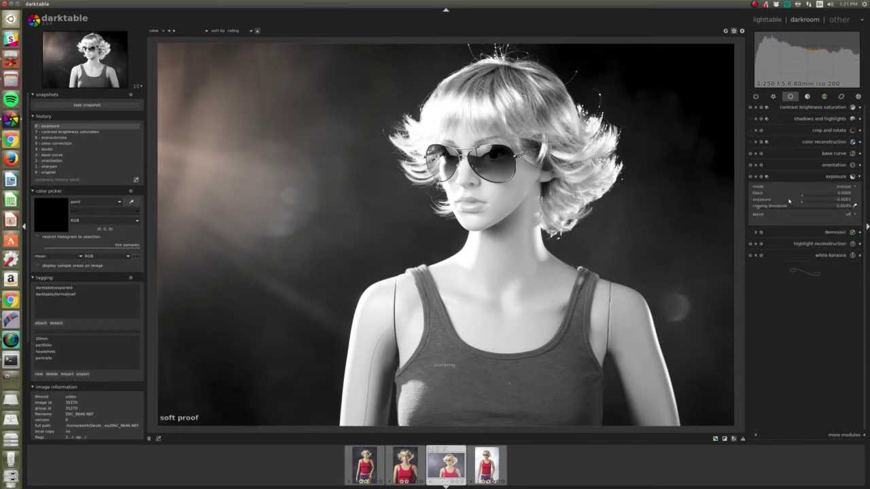
{"action": "scroll", "coordinate": [789, 201], "scroll_direction": "down", "scroll_amount": 5}
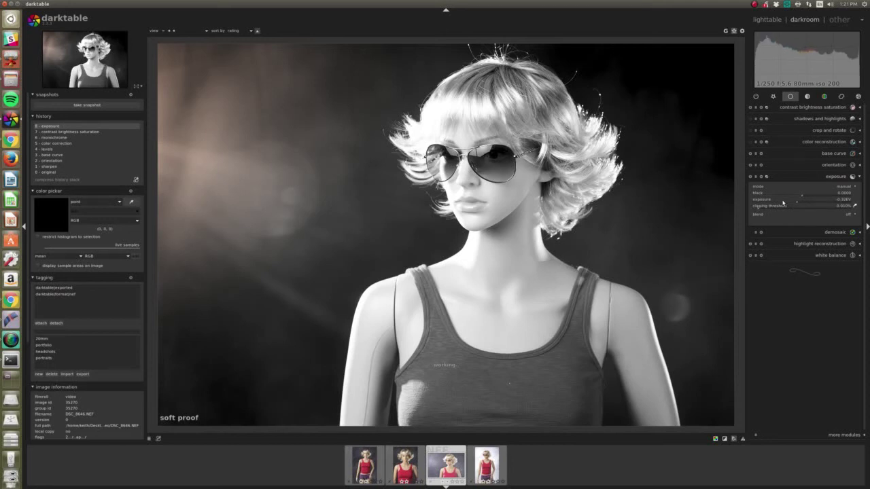
{"action": "scroll", "coordinate": [783, 202], "scroll_direction": "up", "scroll_amount": 1}
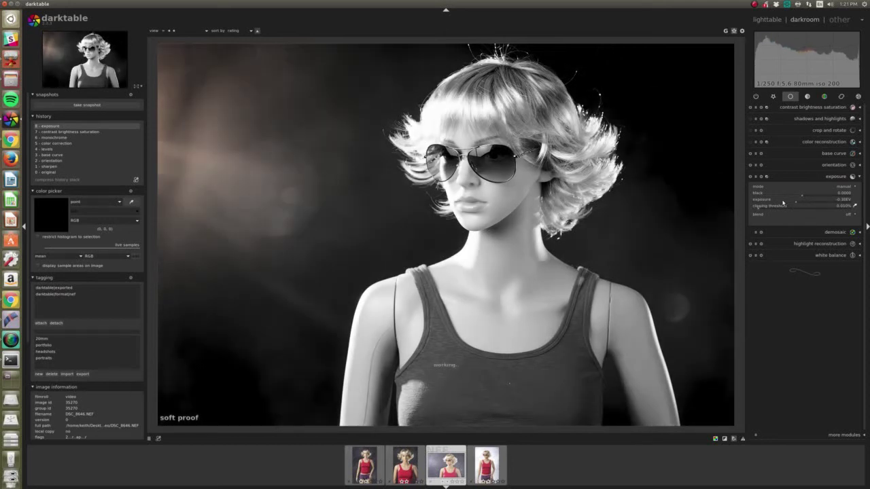
{"action": "scroll", "coordinate": [783, 202], "scroll_direction": "down", "scroll_amount": 4}
Move the color correction highlight point back to centre and nudge the shadow point toward neutral.
{"action": "left_click", "coordinate": [824, 96]}
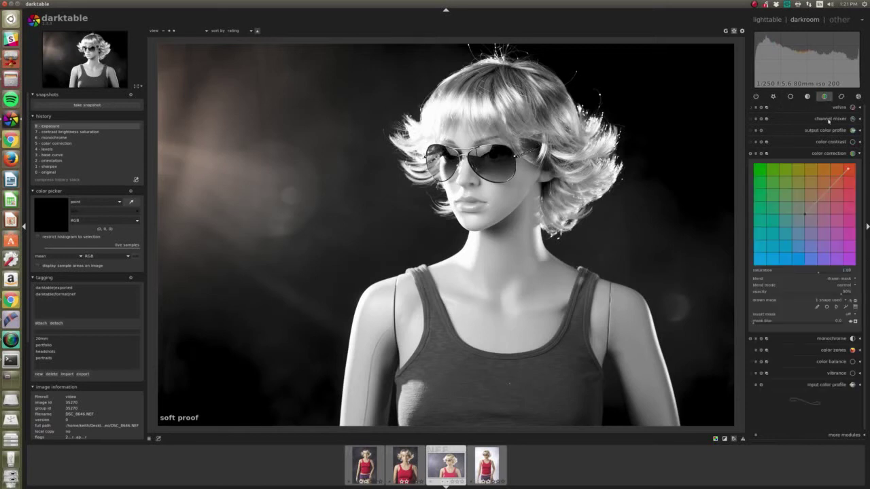
{"action": "left_click", "coordinate": [803, 216]}
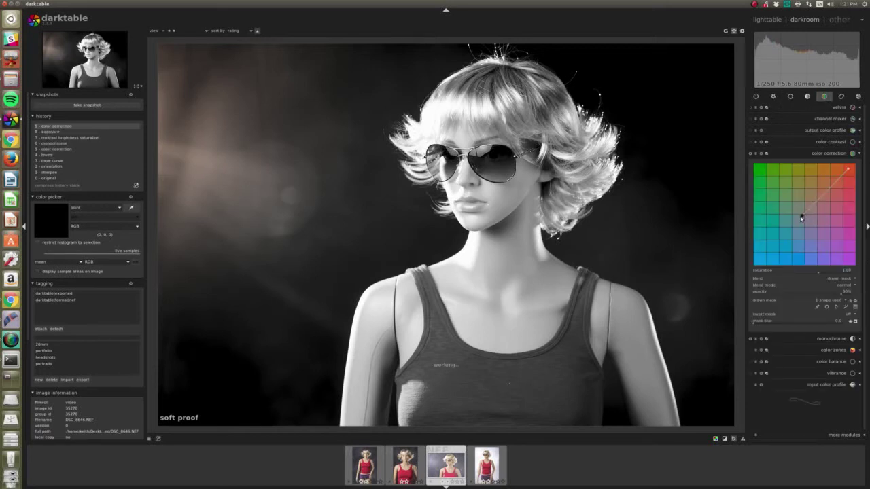
{"action": "left_click_drag", "start_coordinate": [848, 168], "coordinate": [798, 211]}
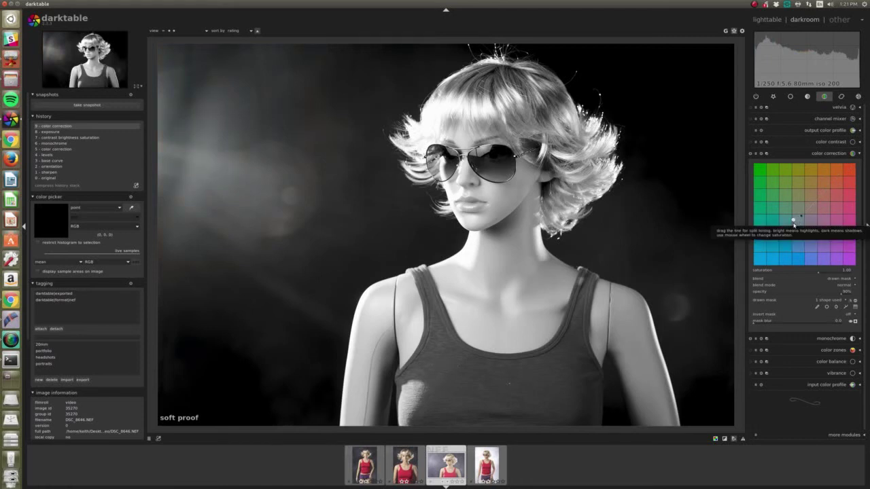
{"action": "left_click_drag", "start_coordinate": [793, 221], "coordinate": [791, 219]}
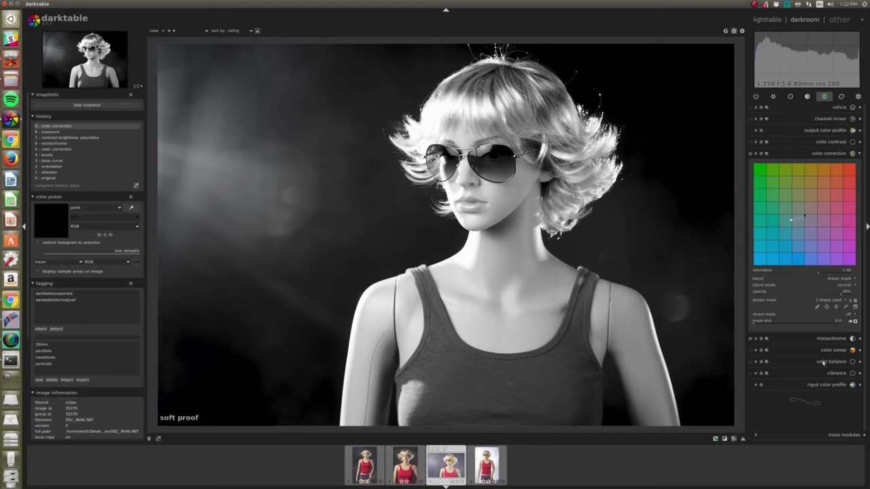
Disable monochrome, shift the red top's hue to purple in color zones, and advance to DSC_8653.
{"action": "left_click", "coordinate": [752, 338]}
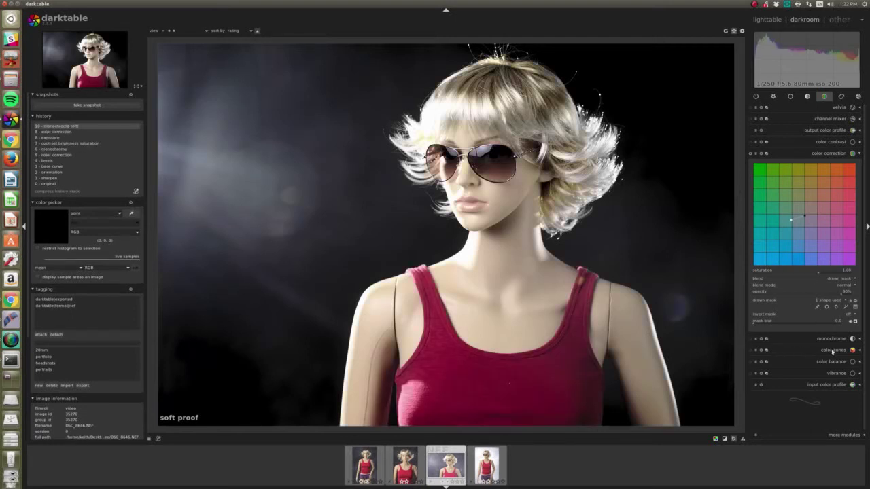
{"action": "left_click", "coordinate": [833, 351]}
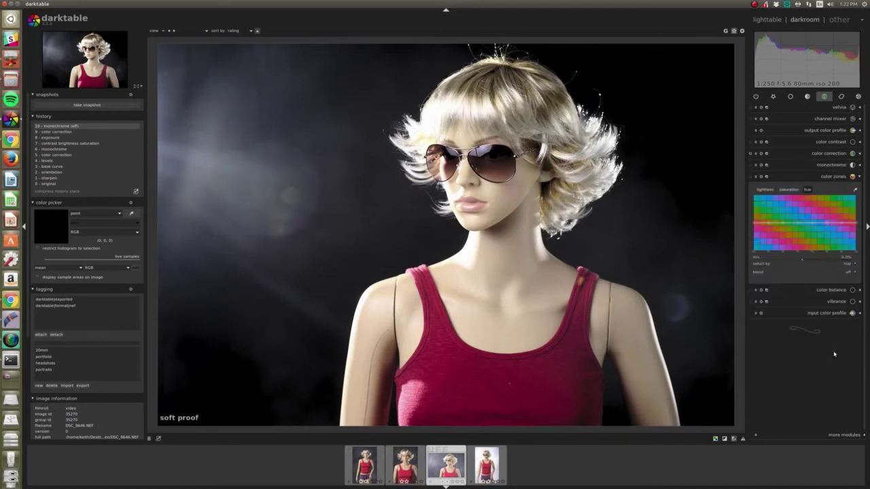
{"action": "left_click_drag", "start_coordinate": [791, 248], "coordinate": [754, 244]}
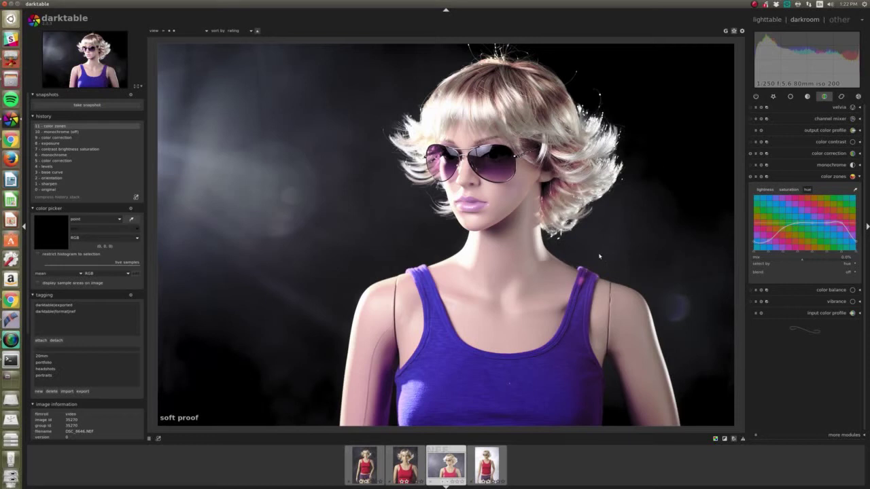
{"action": "key", "text": "r"}
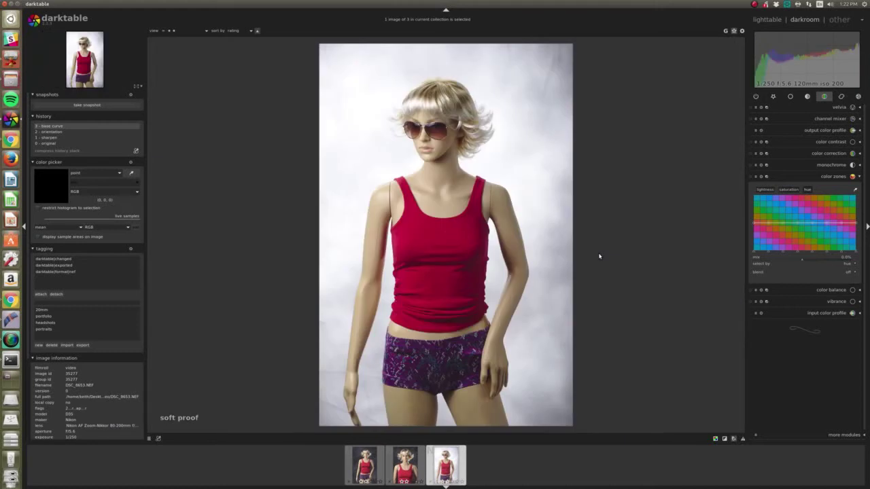
Crop DSC_8653 by pulling in the top-right and bottom-left corners so it ends at the hips.
{"action": "left_click", "coordinate": [790, 97]}
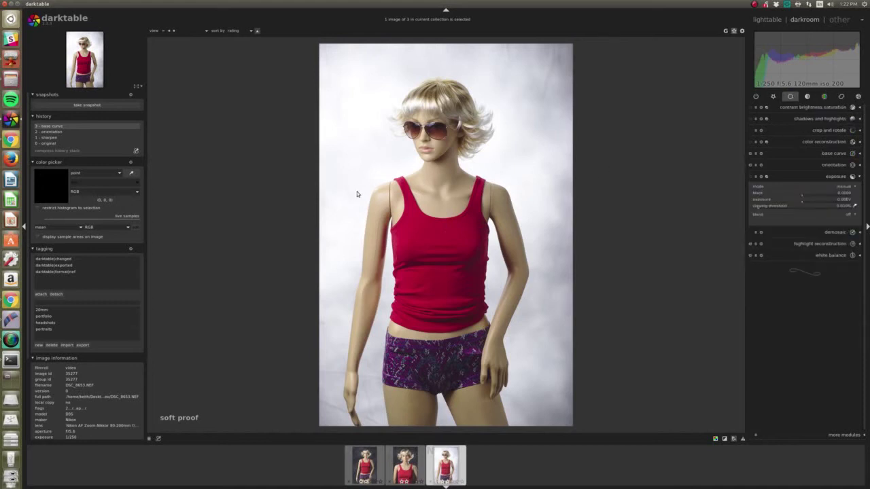
{"action": "left_click", "coordinate": [824, 120]}
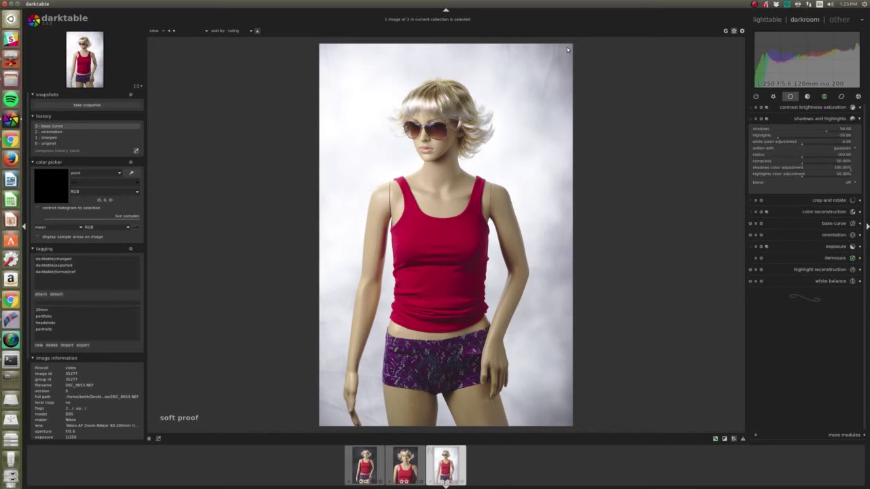
{"action": "left_click", "coordinate": [827, 201]}
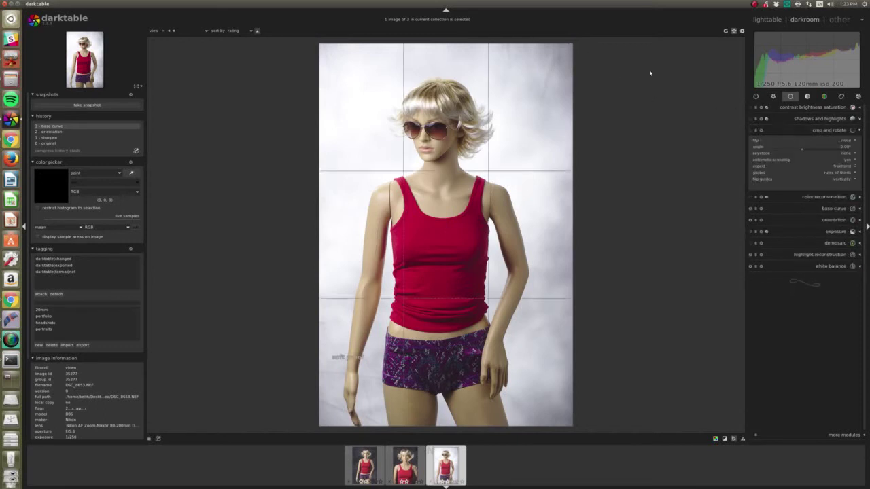
{"action": "left_click_drag", "start_coordinate": [573, 45], "coordinate": [531, 72]}
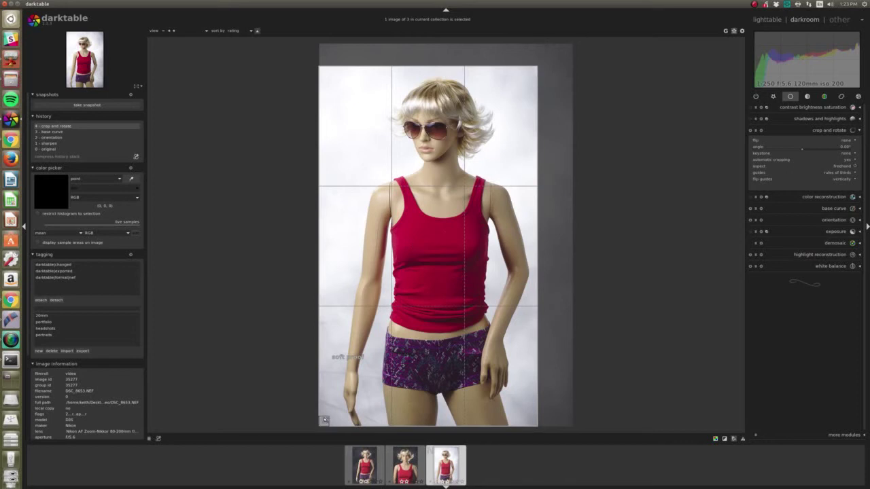
{"action": "left_click_drag", "start_coordinate": [321, 423], "coordinate": [330, 359]}
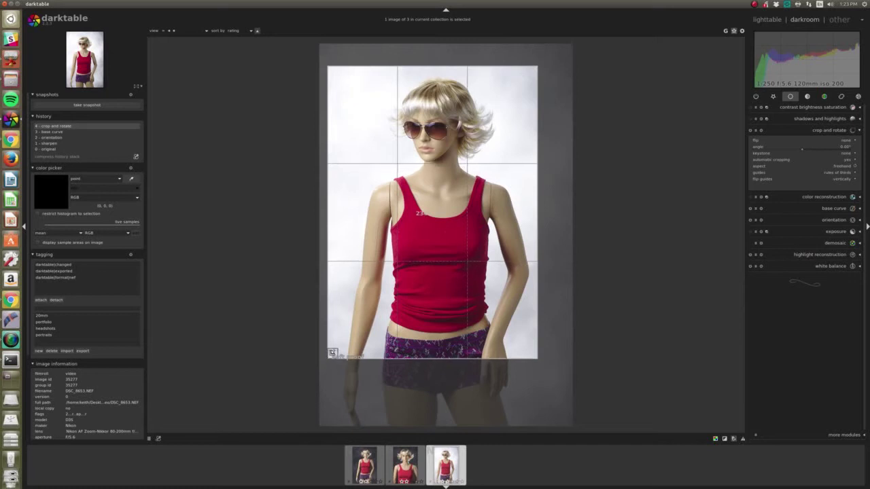
{"action": "left_click", "coordinate": [823, 129]}
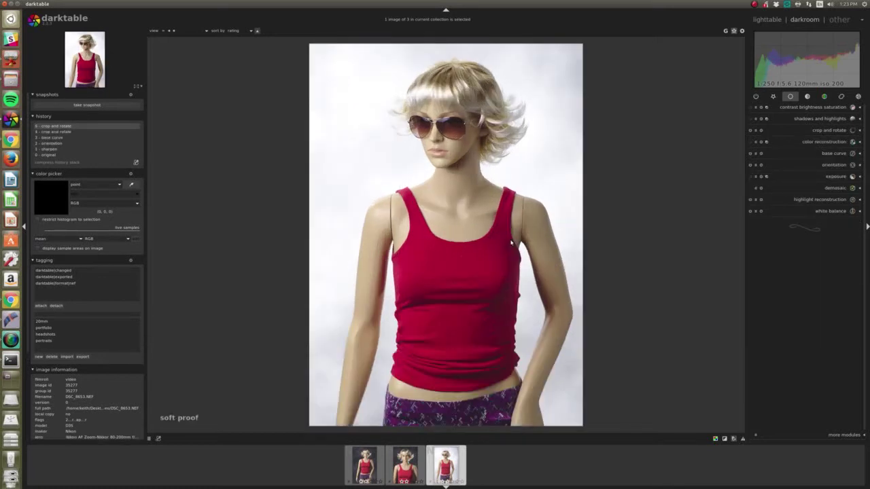
Enable levels, keep black and white points at the ends, darken midtones slightly, and check overexposure.
{"action": "left_click", "coordinate": [815, 119]}
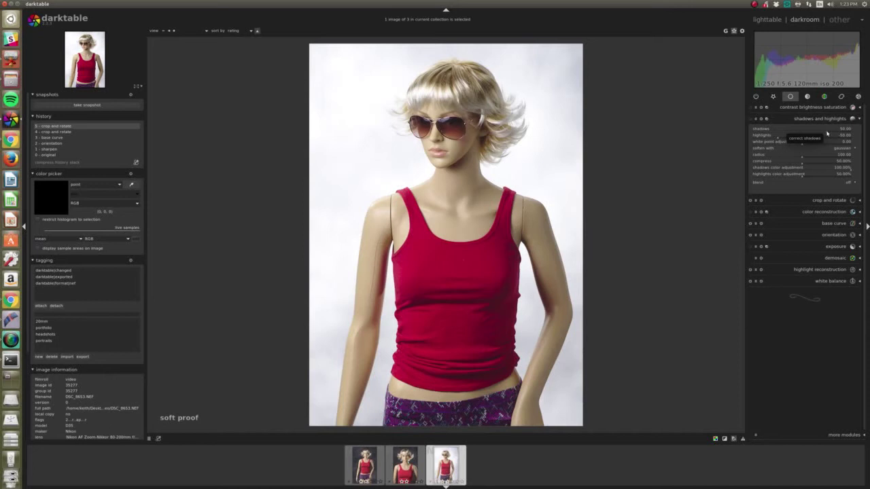
{"action": "left_click", "coordinate": [807, 98]}
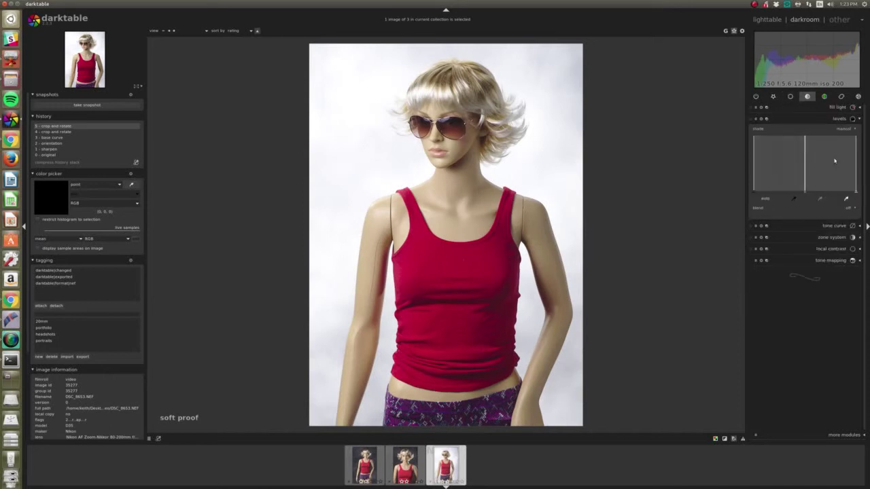
{"action": "left_click", "coordinate": [755, 174]}
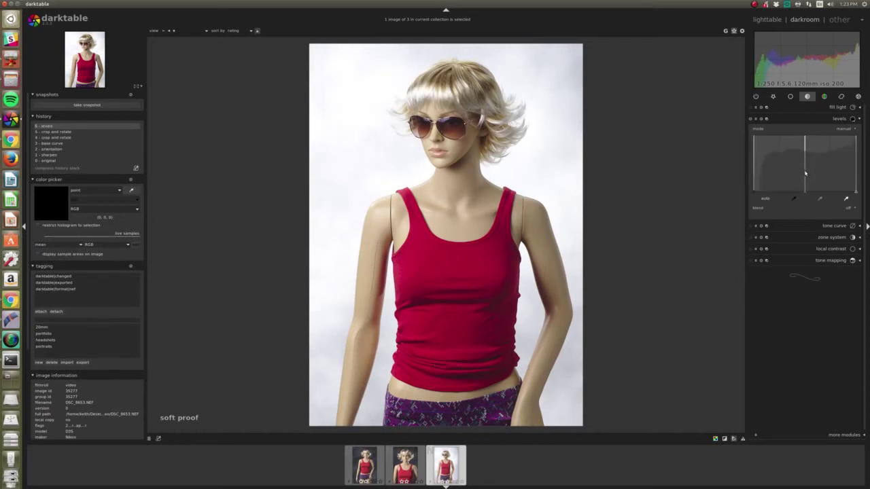
{"action": "left_click_drag", "start_coordinate": [753, 172], "coordinate": [782, 172]}
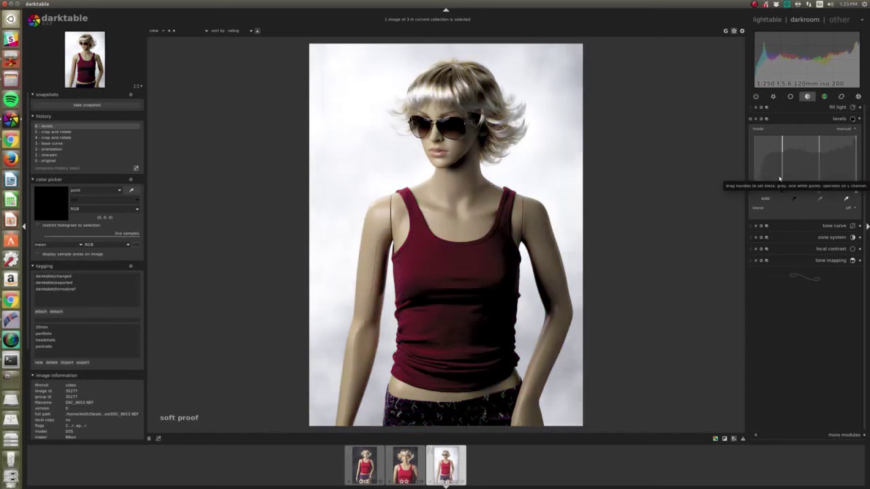
{"action": "left_click_drag", "start_coordinate": [780, 178], "coordinate": [780, 175]}
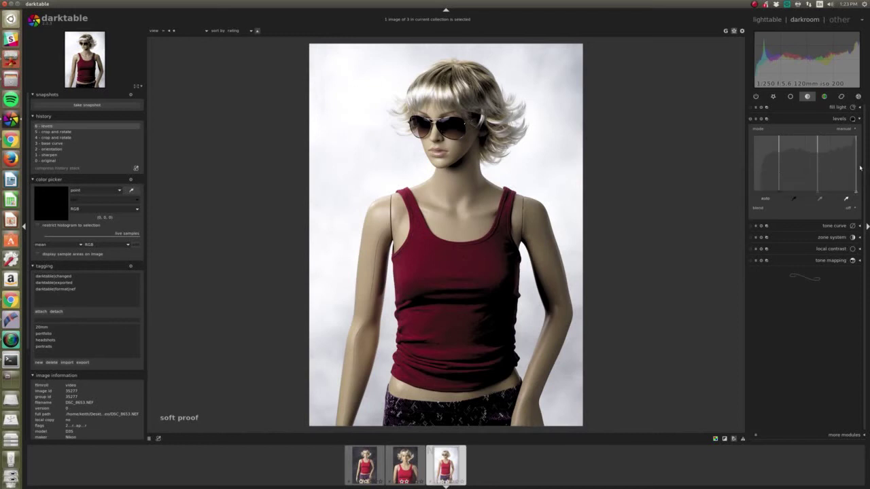
{"action": "left_click_drag", "start_coordinate": [857, 172], "coordinate": [803, 171]}
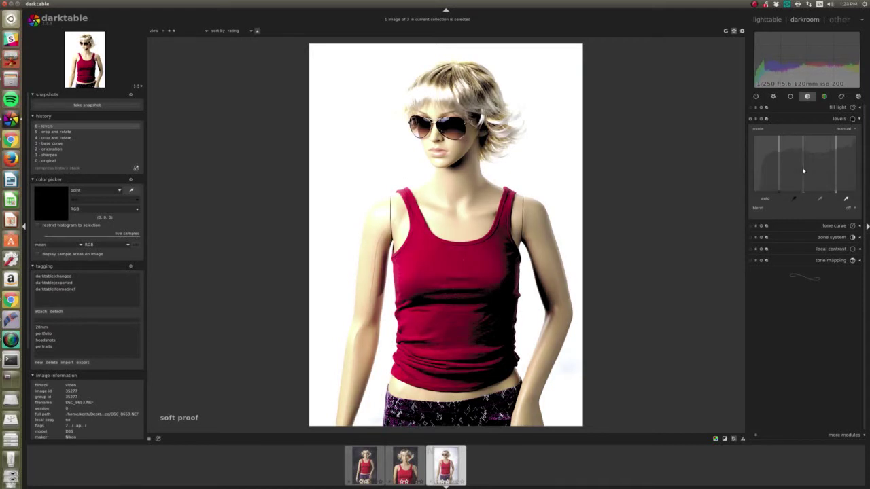
{"action": "left_click_drag", "start_coordinate": [772, 174], "coordinate": [753, 174]}
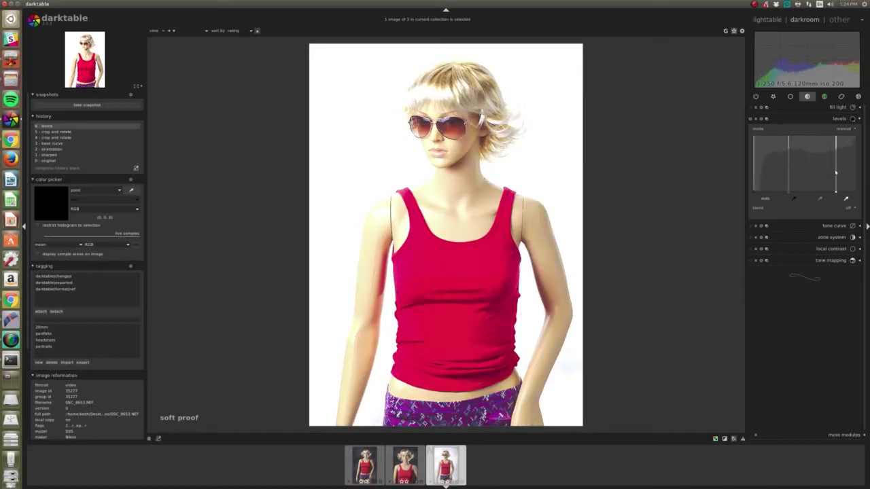
{"action": "left_click_drag", "start_coordinate": [836, 174], "coordinate": [856, 173]}
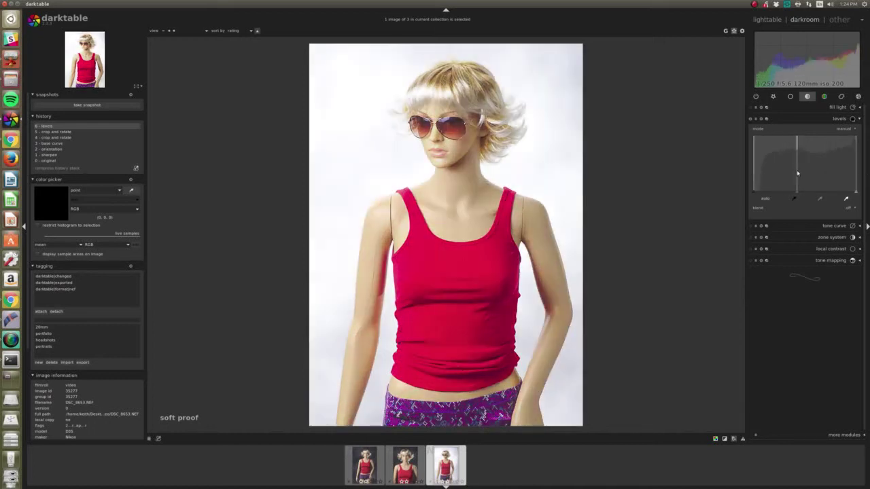
{"action": "left_click_drag", "start_coordinate": [798, 173], "coordinate": [800, 171]}
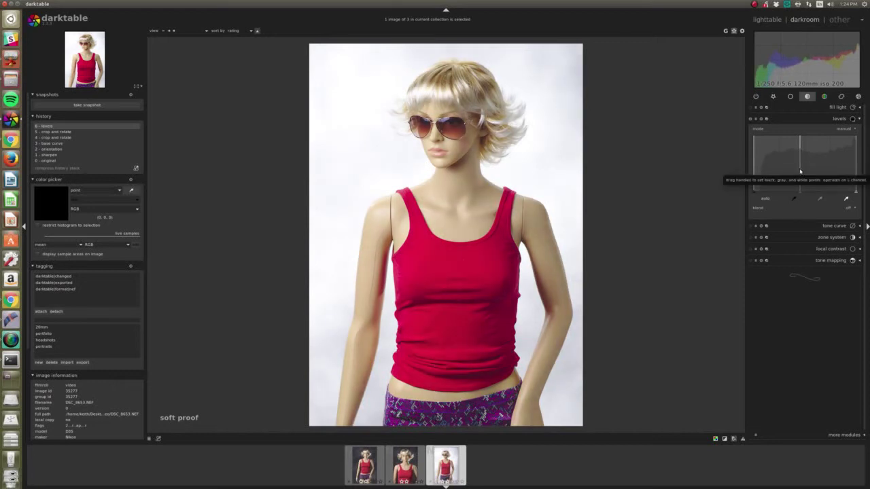
{"action": "left_click", "coordinate": [725, 439]}
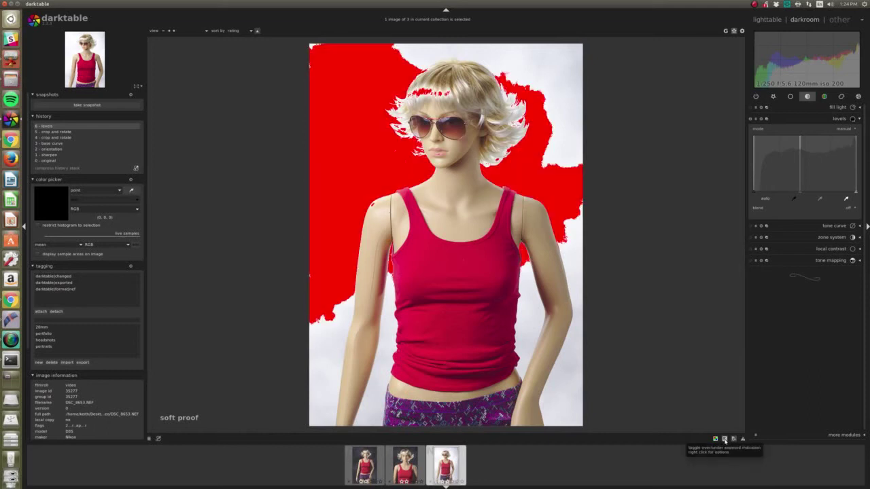
Make DSC_8653 monochrome and set contrast to 0.19 in contrast brightness saturation.
{"action": "left_click", "coordinate": [725, 439]}
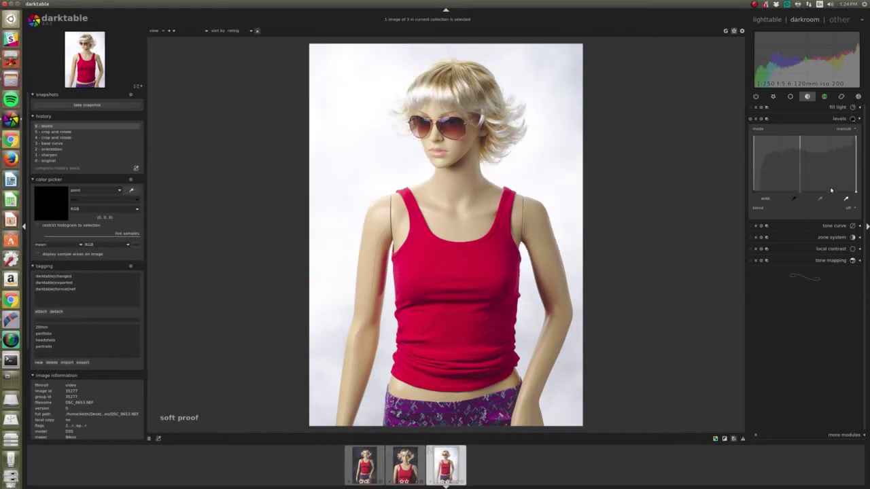
{"action": "left_click", "coordinate": [825, 97]}
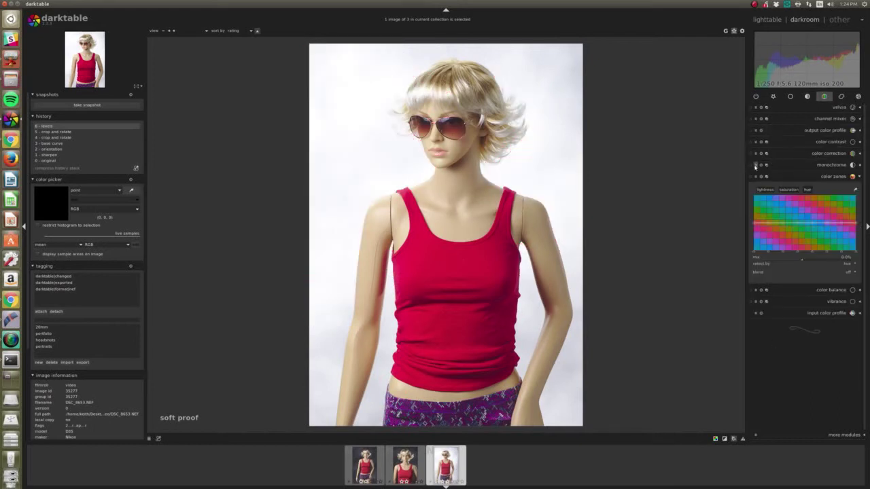
{"action": "left_click", "coordinate": [755, 165]}
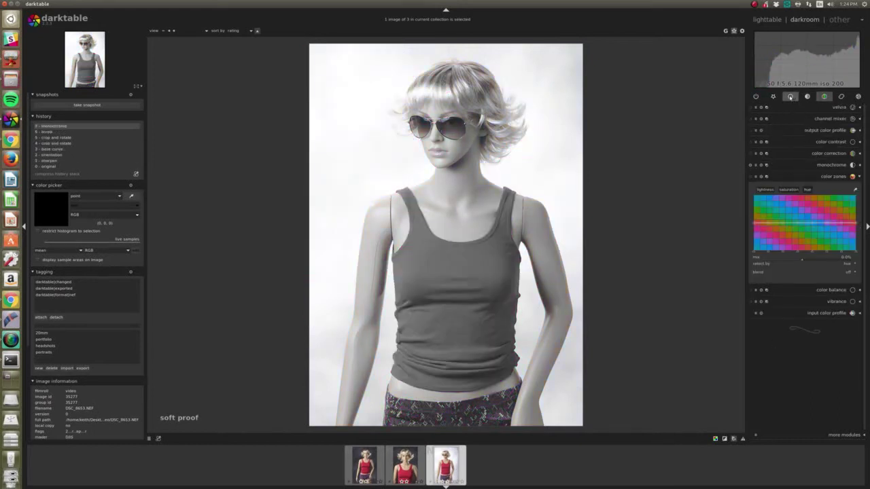
{"action": "left_click", "coordinate": [790, 96]}
{"action": "left_click", "coordinate": [801, 107]}
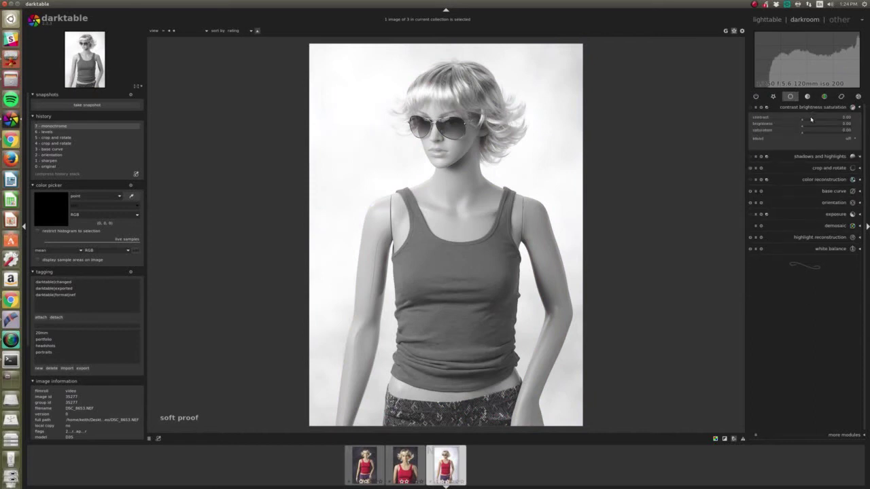
{"action": "left_click", "coordinate": [811, 130]}
{"action": "left_click", "coordinate": [811, 118]}
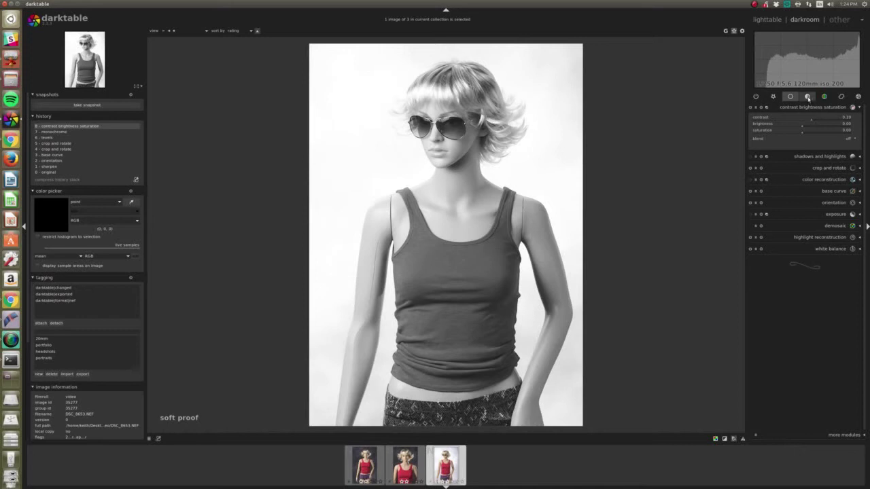
Enable local contrast with detail about 0.392 and raise sharpen amount to 0.722.
{"action": "left_click", "coordinate": [804, 97]}
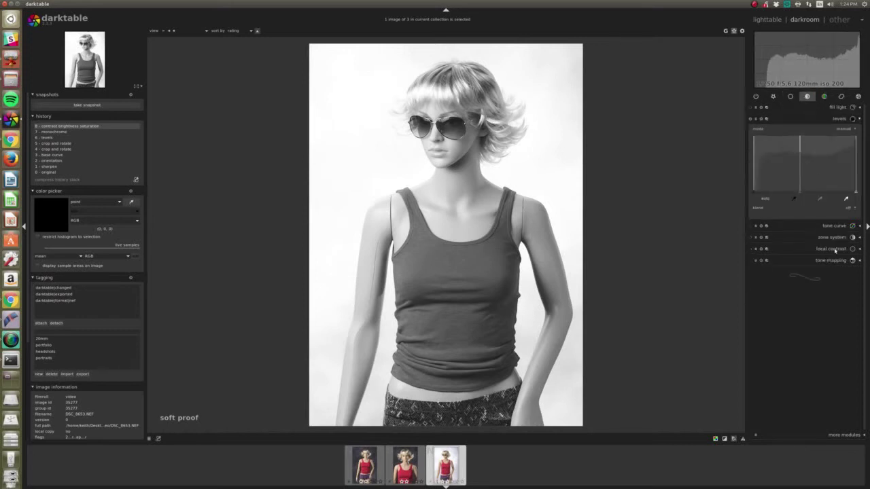
{"action": "left_click", "coordinate": [802, 172]}
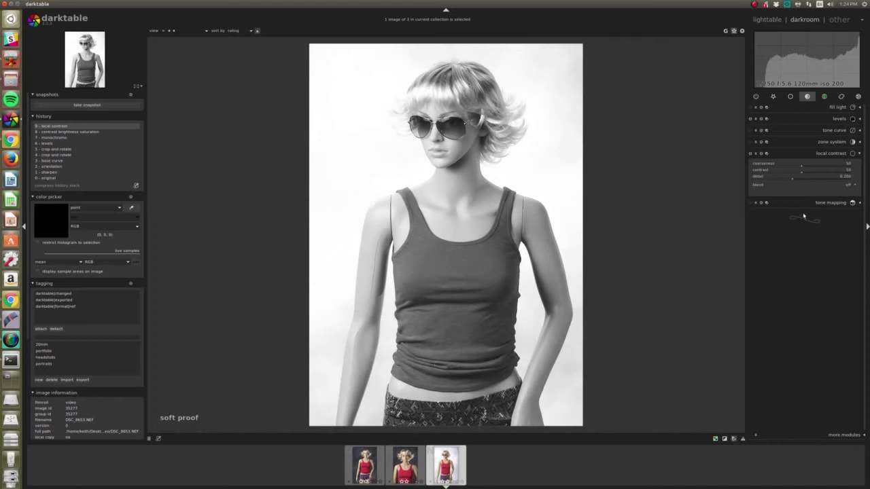
{"action": "left_click", "coordinate": [803, 179]}
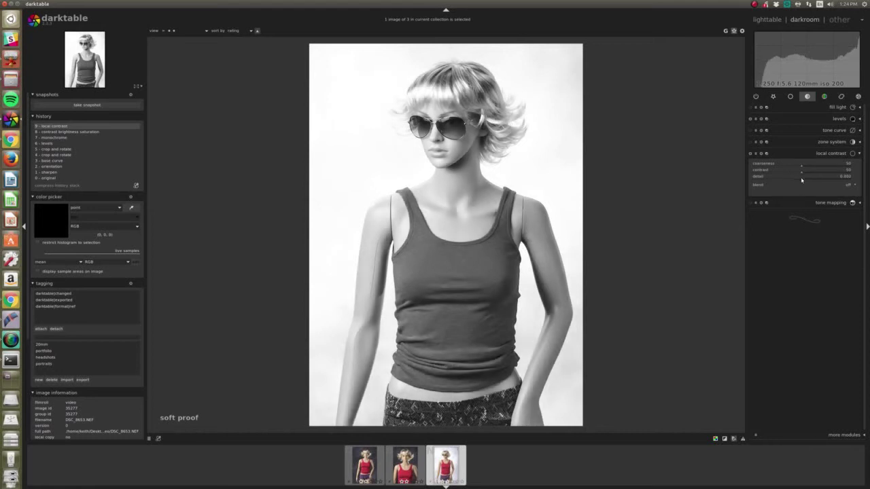
{"action": "left_click", "coordinate": [842, 96]}
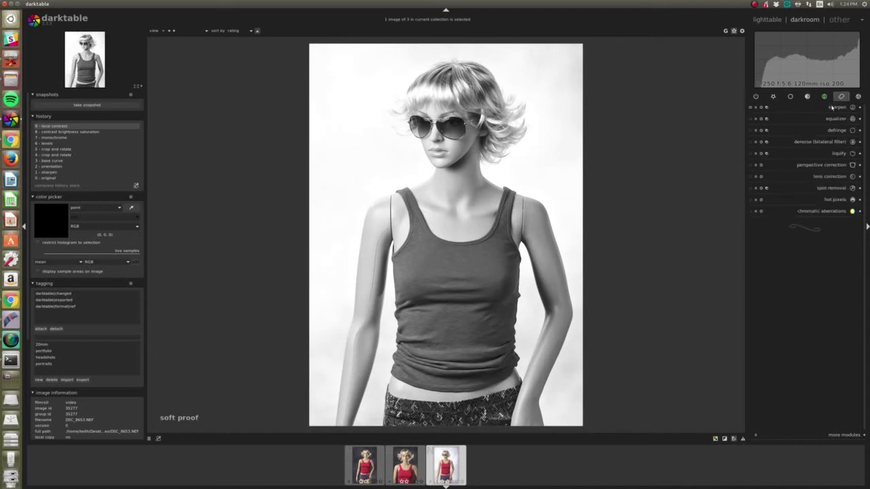
{"action": "left_click", "coordinate": [826, 108]}
{"action": "left_click", "coordinate": [788, 122]}
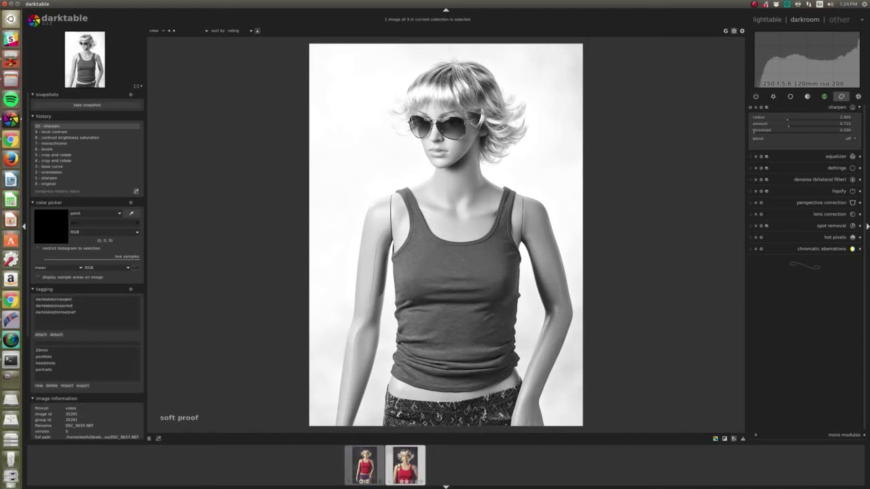
Open DSC_8637 and lower its saturation to about -0.13.
{"action": "left_click", "coordinate": [406, 466]}
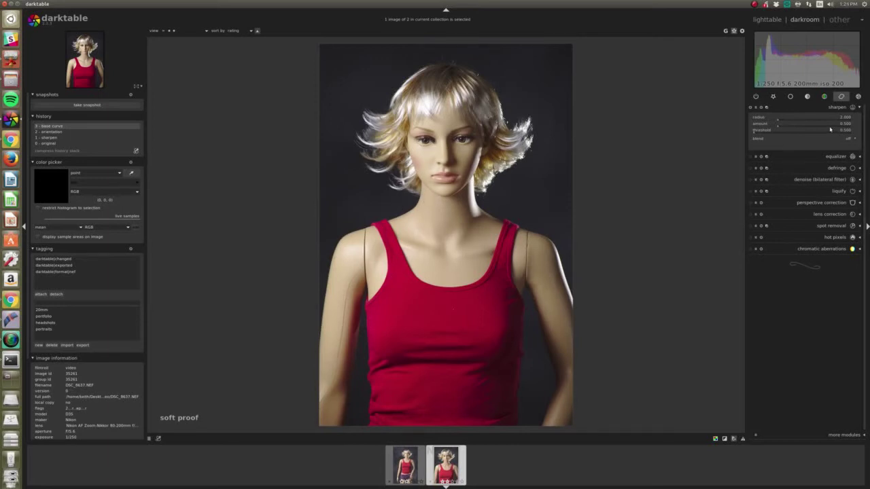
{"action": "left_click", "coordinate": [790, 95]}
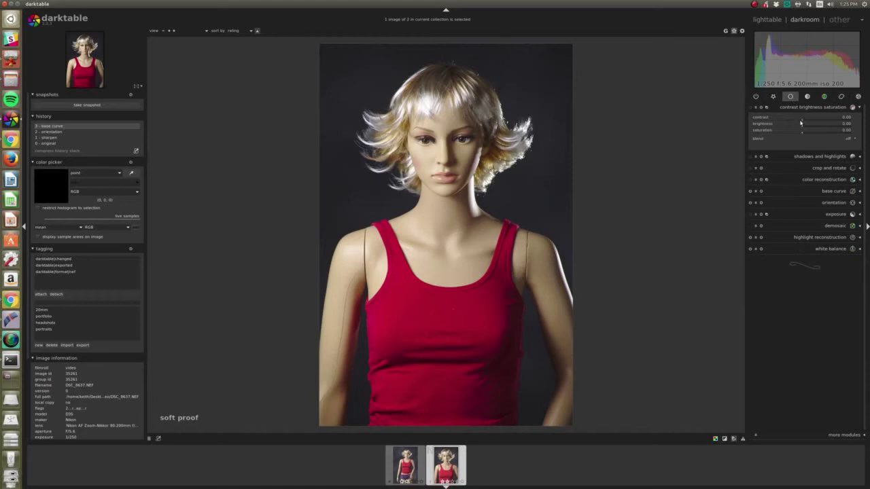
{"action": "scroll", "coordinate": [794, 133], "scroll_direction": "up", "scroll_amount": 1}
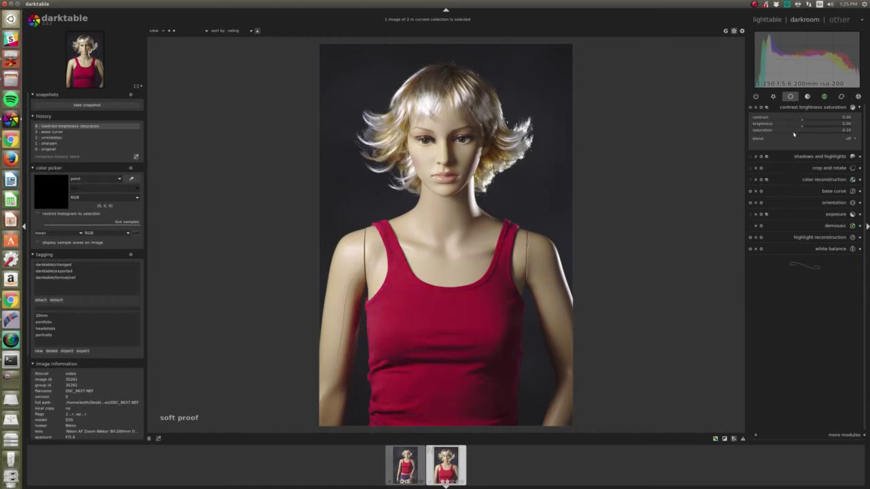
{"action": "left_click", "coordinate": [796, 133]}
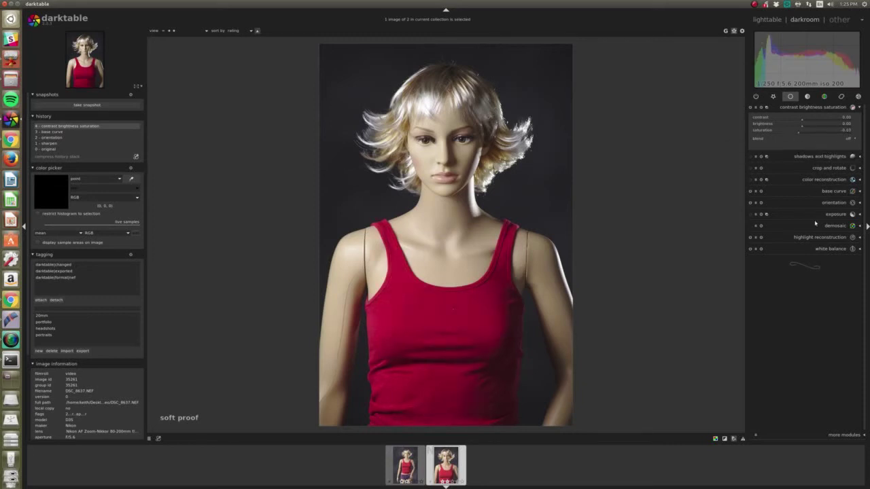
Try lowering a color zones saturation curve, then reset it and switch color zones off.
{"action": "left_click", "coordinate": [826, 96]}
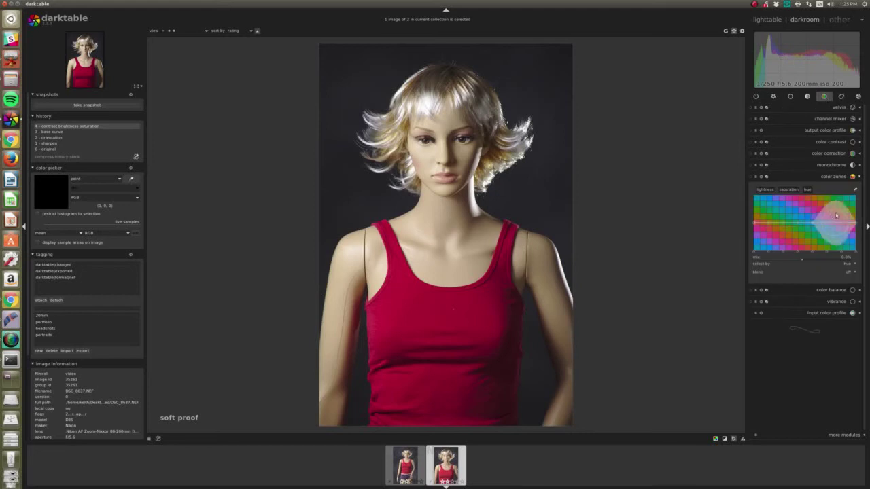
{"action": "scroll", "coordinate": [802, 226], "scroll_direction": "up", "scroll_amount": 5}
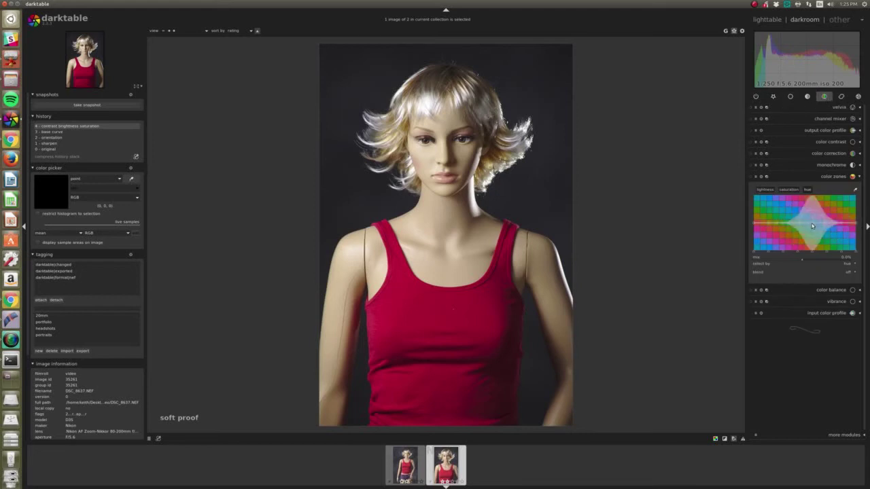
{"action": "left_click", "coordinate": [790, 192]}
{"action": "left_click_drag", "start_coordinate": [792, 198], "coordinate": [791, 229]}
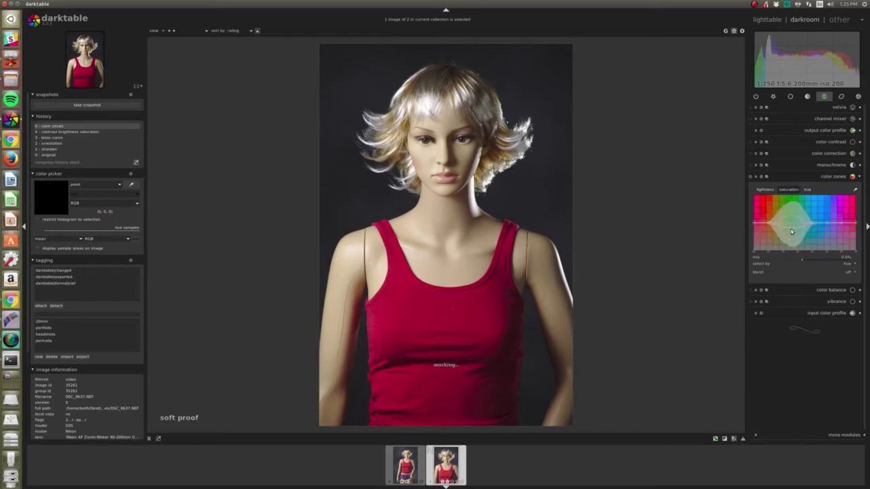
{"action": "left_click_drag", "start_coordinate": [793, 236], "coordinate": [795, 249]}
{"action": "double_click", "coordinate": [795, 249]}
{"action": "left_click", "coordinate": [765, 190]}
{"action": "left_click", "coordinate": [828, 153]}
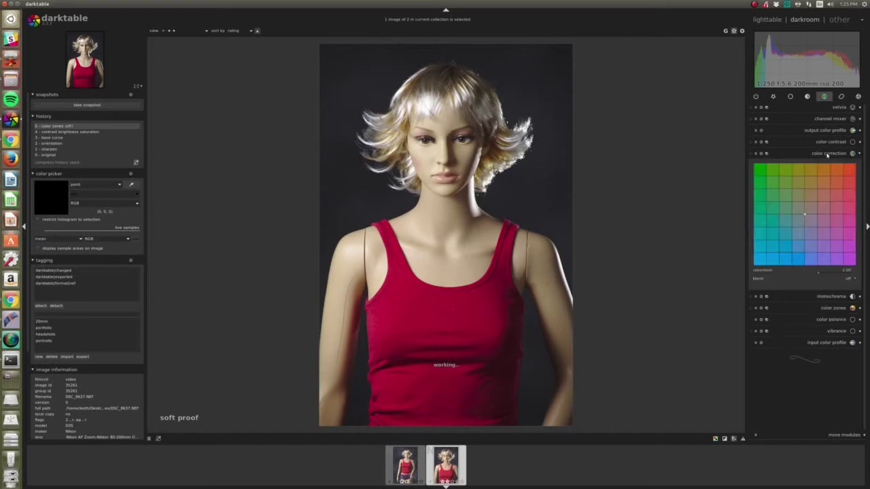
{"action": "left_click", "coordinate": [828, 153]}
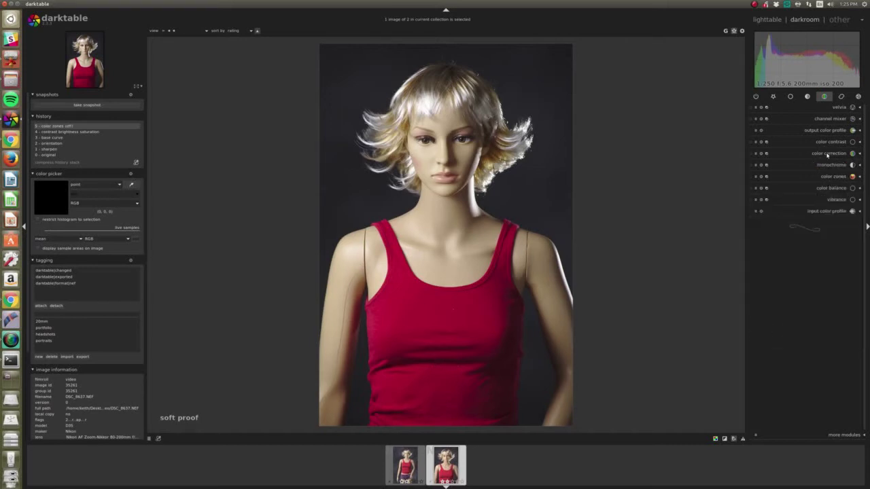
Lower color balance green gamma for a magenta tint and set blending to drawn mask.
{"action": "left_click", "coordinate": [832, 189]}
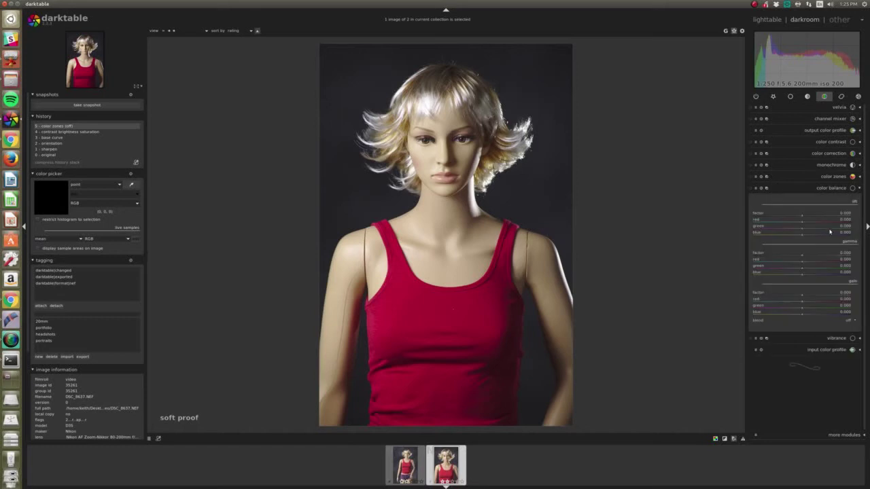
{"action": "left_click", "coordinate": [799, 271]}
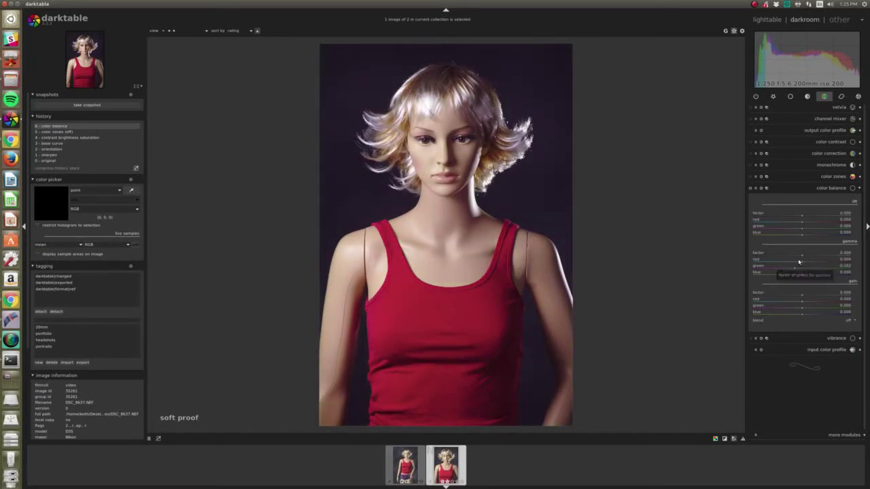
{"action": "left_click", "coordinate": [853, 321]}
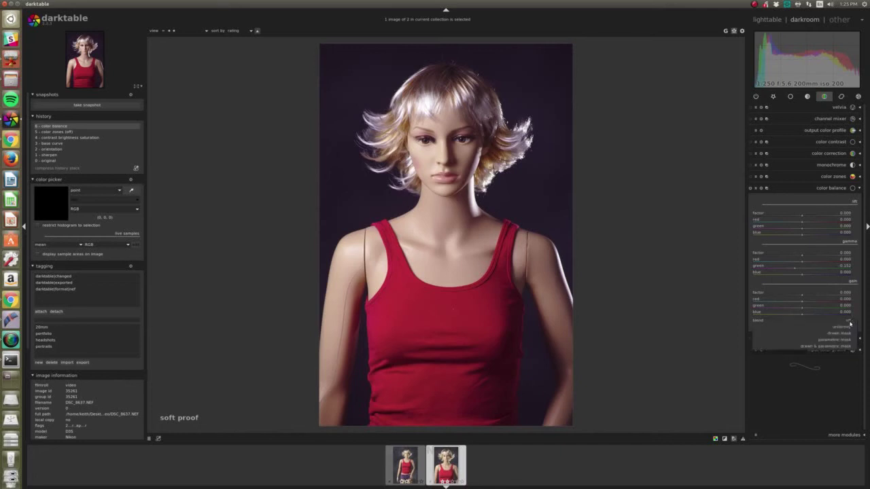
{"action": "left_click", "coordinate": [844, 336]}
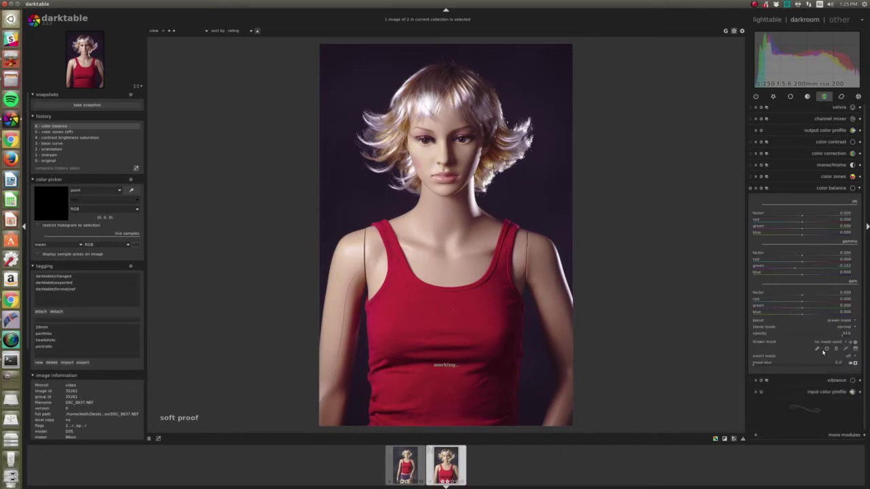
Paint a brush mask over the mannequin's face to confine the tint.
{"action": "left_click", "coordinate": [818, 348]}
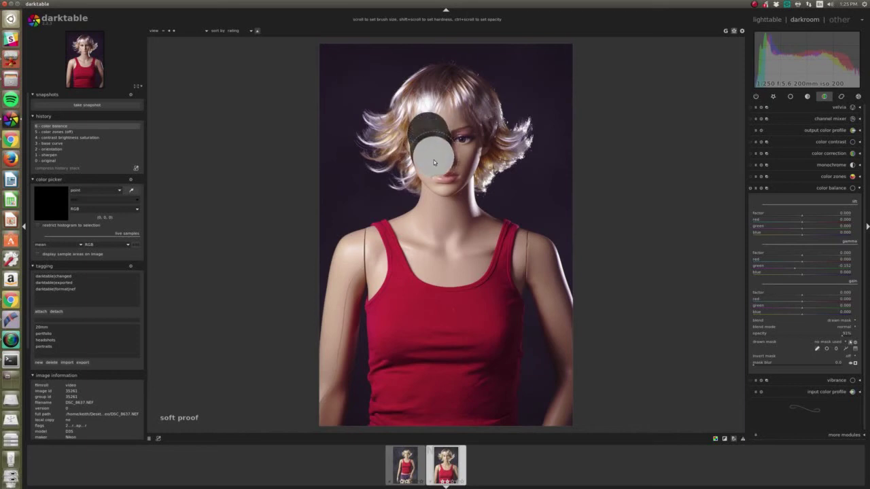
{"action": "mouse_move", "coordinate": [433, 161]}
{"action": "left_mouse_down"}
{"action": "mouse_move", "coordinate": [442, 174]}
{"action": "mouse_move", "coordinate": [462, 147]}
{"action": "mouse_move", "coordinate": [444, 127]}
{"action": "mouse_move", "coordinate": [423, 127]}
{"action": "mouse_move", "coordinate": [429, 145]}
{"action": "left_mouse_up"}
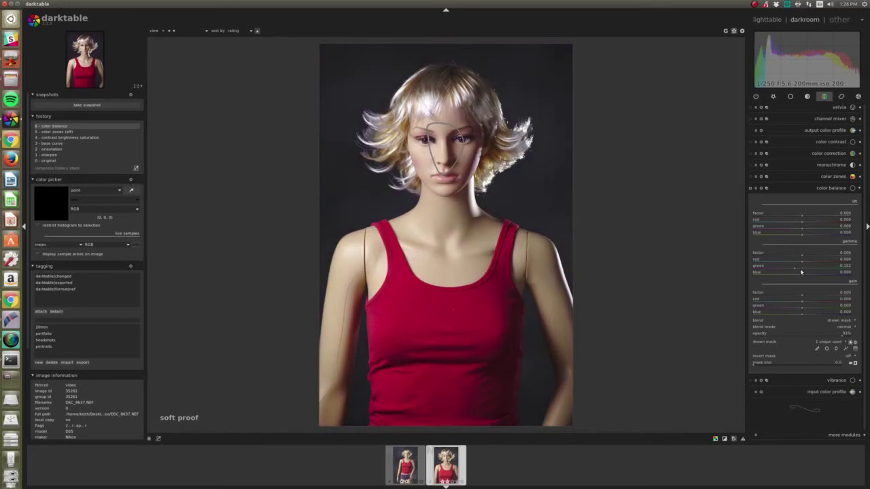
{"action": "scroll", "coordinate": [801, 271], "scroll_direction": "up", "scroll_amount": 1}
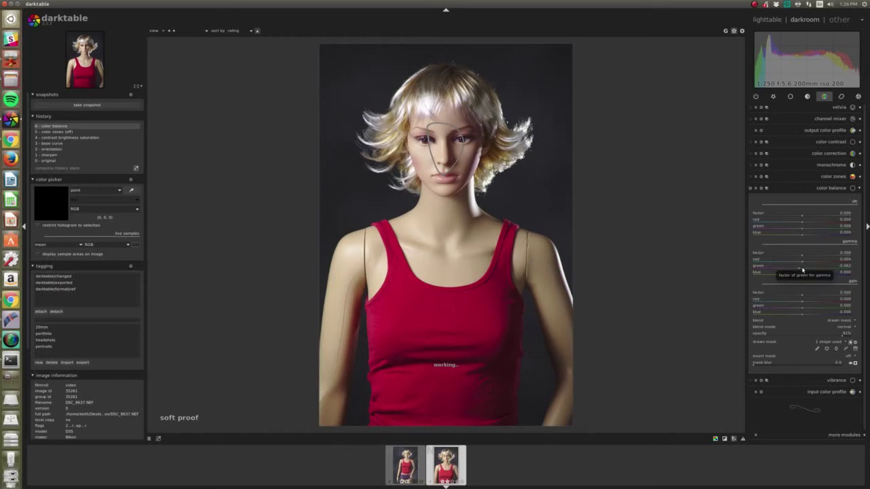
{"action": "scroll", "coordinate": [802, 270], "scroll_direction": "up", "scroll_amount": 1}
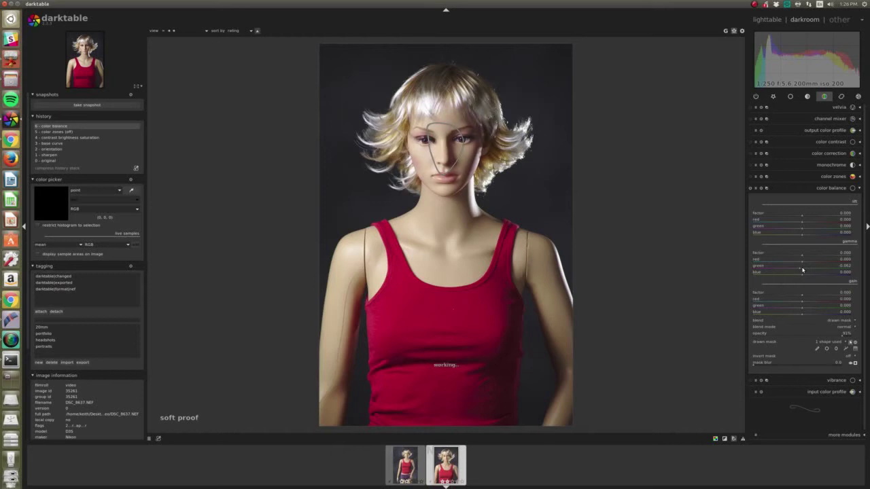
{"action": "left_click", "coordinate": [836, 107]}
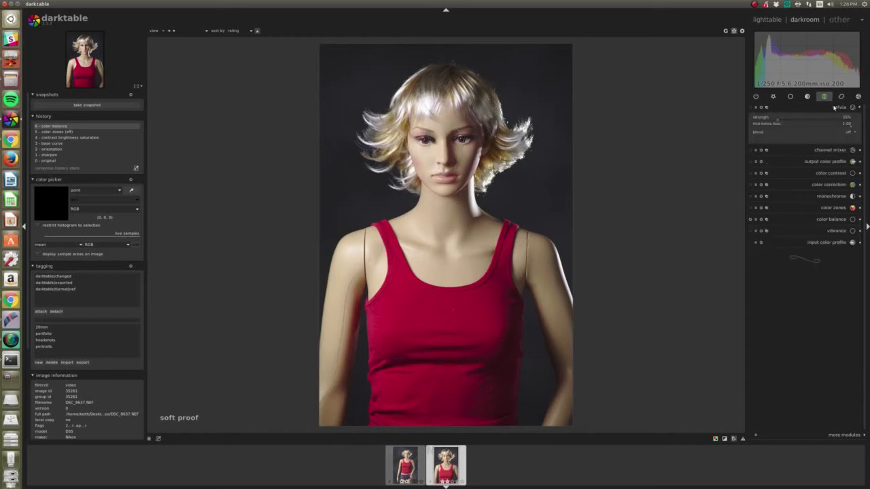
Raise velvia strength, then filter by star rating and select the four rated portraits.
{"action": "scroll", "coordinate": [797, 120], "scroll_direction": "up", "scroll_amount": 2}
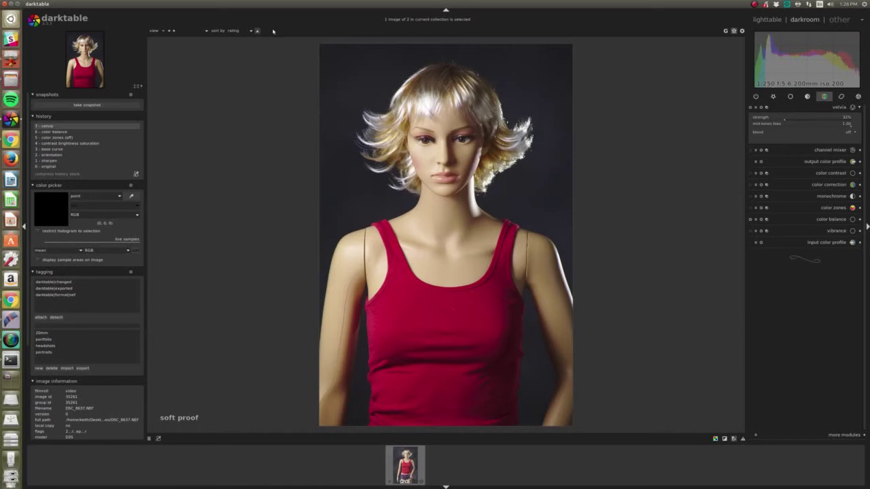
{"action": "left_click", "coordinate": [181, 31]}
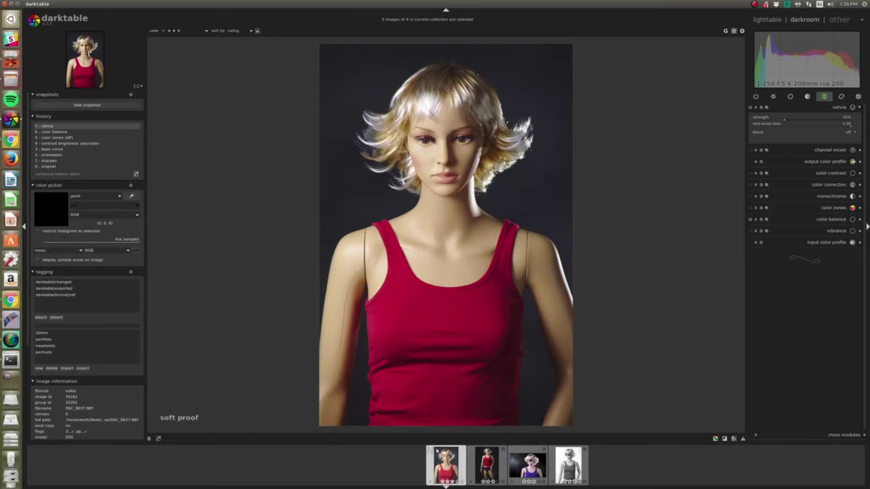
{"action": "left_click", "coordinate": [437, 453]}
{"action": "left_click", "coordinate": [578, 473], "text": "shift"}
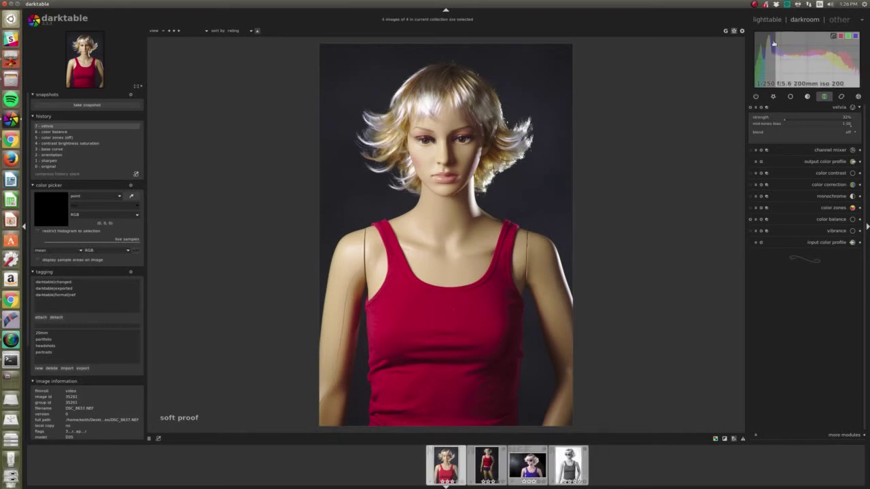
In lighttable, select all four images and export them as JPEGs.
{"action": "left_click", "coordinate": [767, 19]}
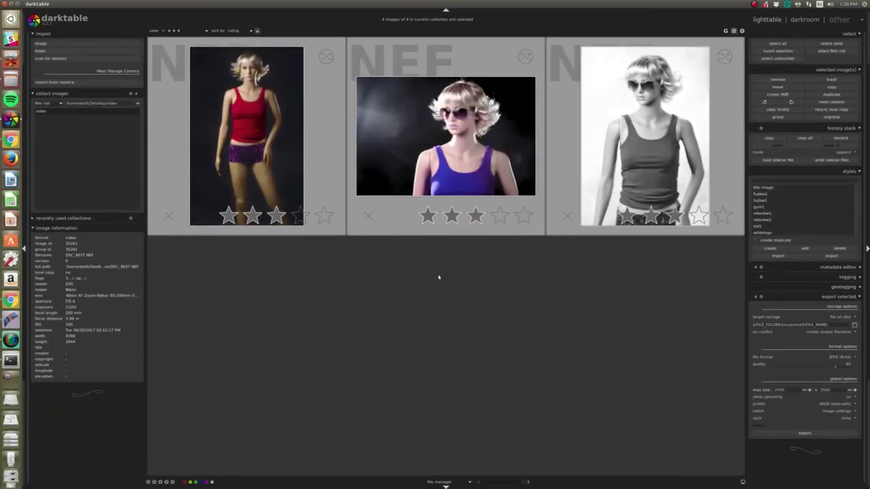
{"action": "scroll", "coordinate": [576, 289], "scroll_direction": "up", "scroll_amount": 1}
{"action": "left_click", "coordinate": [590, 190]}
{"action": "key", "text": "ctrl+a"}
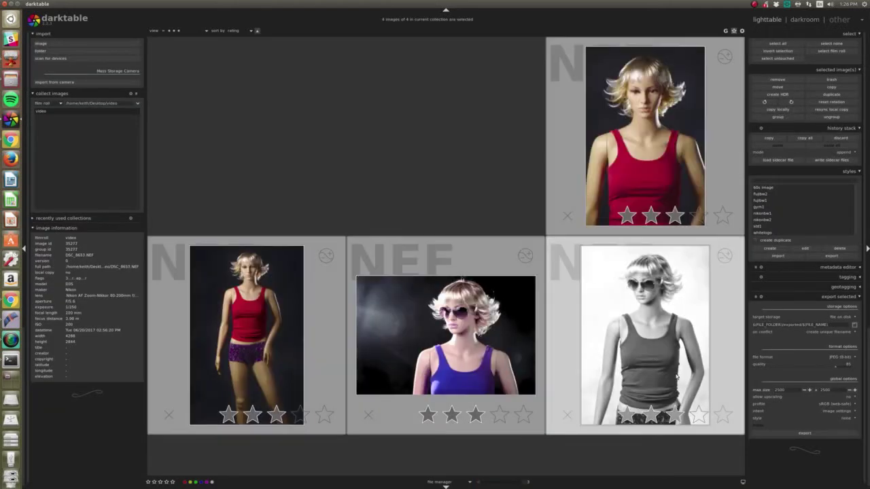
{"action": "left_click", "coordinate": [806, 434]}
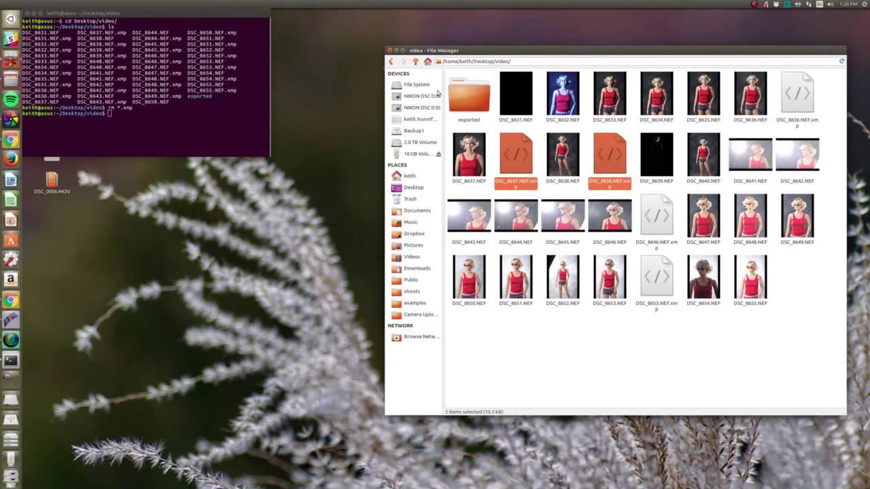
Open the exported folder and preview DSC_8646_01.jpg in the image viewer.
{"action": "double_click", "coordinate": [469, 95]}
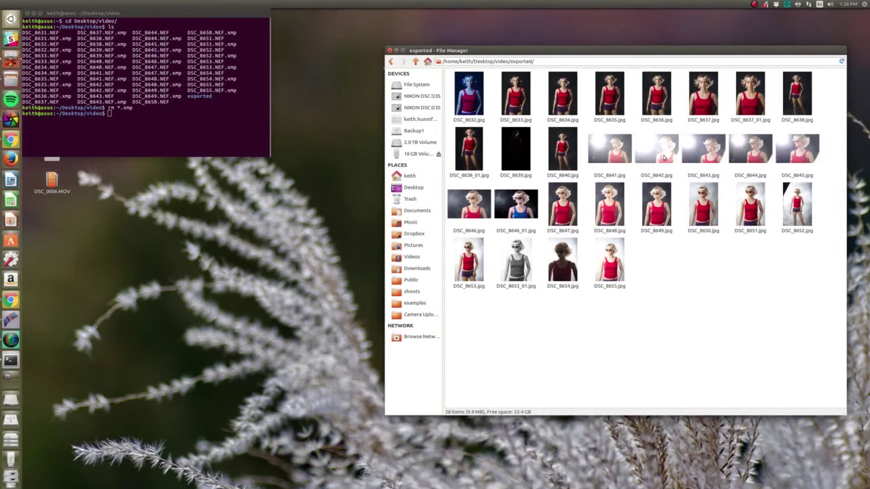
{"action": "left_click_drag", "start_coordinate": [636, 51], "coordinate": [624, 50]}
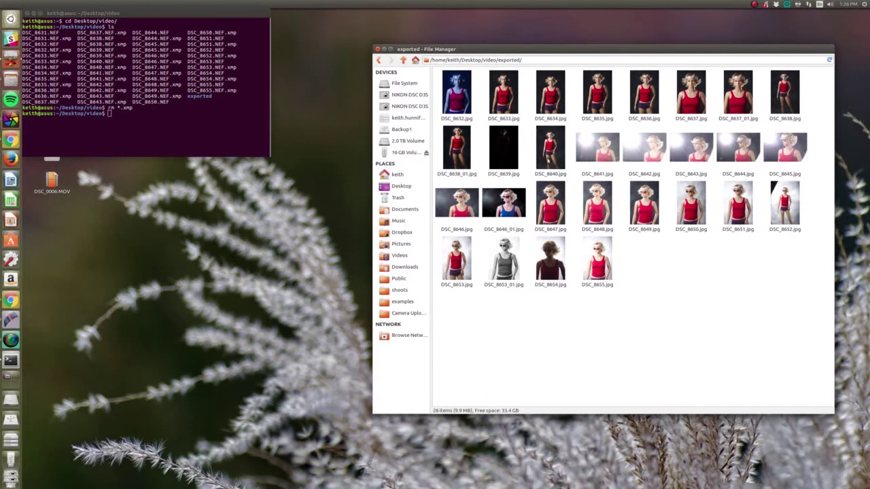
{"action": "double_click", "coordinate": [504, 202]}
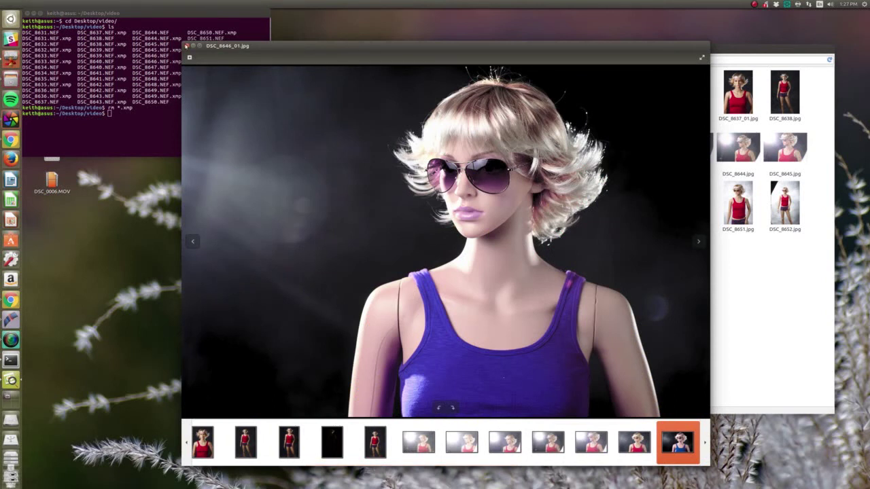
{"action": "key", "text": "Escape"}
Open DSC_8646_01.jpg with GIMP Image Editor.
{"action": "right_click", "coordinate": [506, 199]}
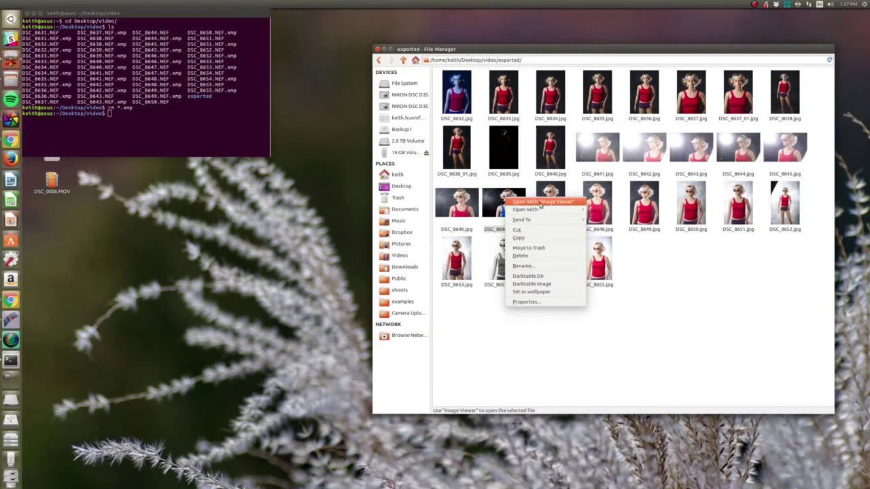
{"action": "mouse_move", "coordinate": [558, 211]}
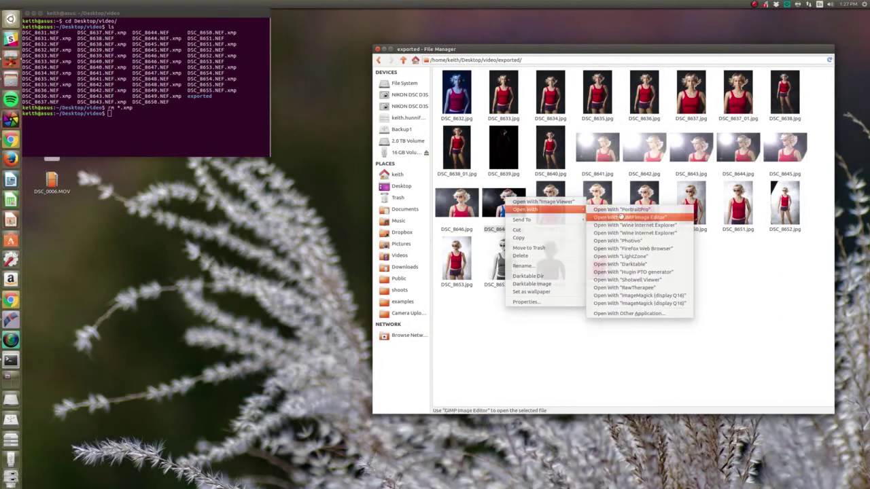
{"action": "left_click", "coordinate": [622, 217]}
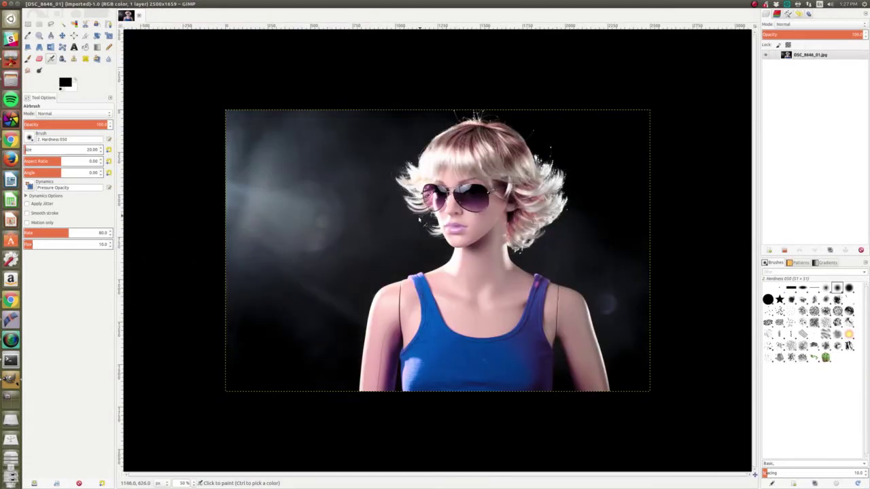
Heal the seam line down the mannequin's left upper arm with straight-line strokes.
{"action": "scroll", "coordinate": [423, 279], "scroll_direction": "up", "scroll_amount": 3, "text": "ctrl"}
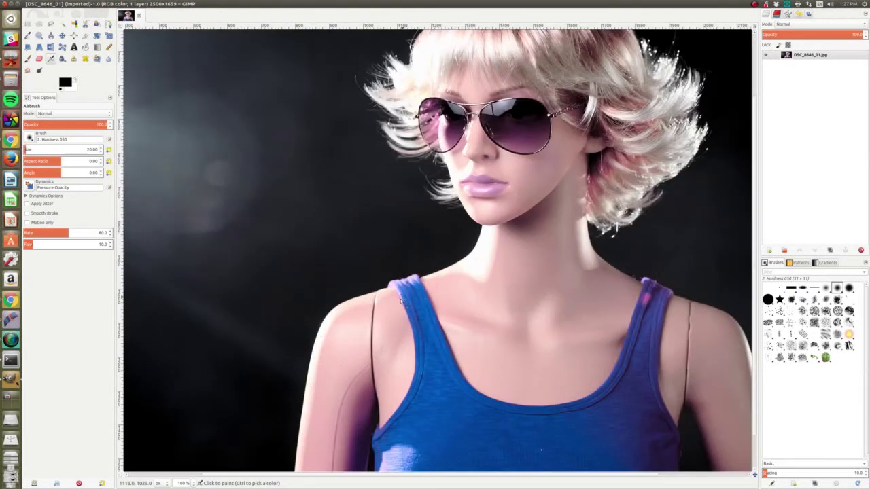
{"action": "scroll", "coordinate": [392, 309], "scroll_direction": "down", "scroll_amount": 2}
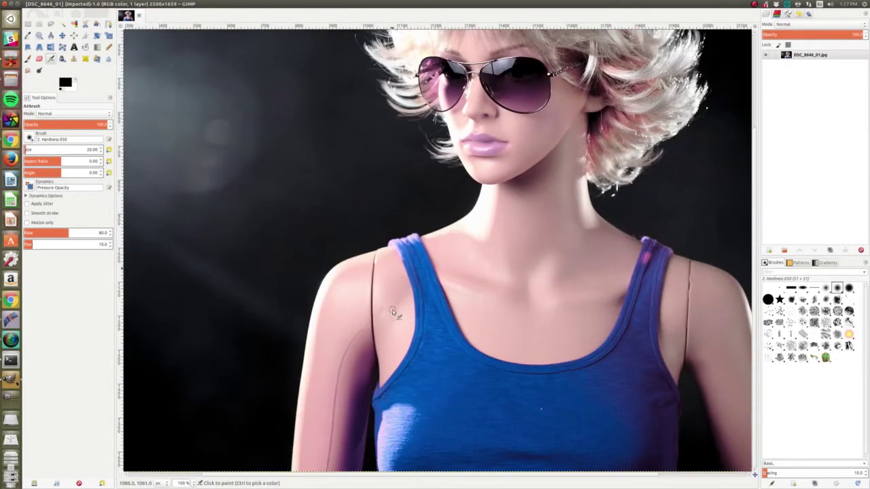
{"action": "left_click", "coordinate": [85, 60]}
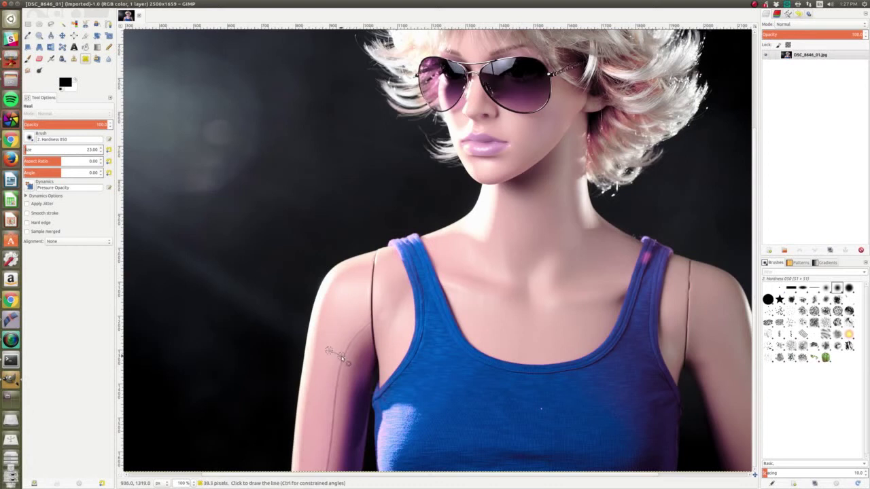
{"action": "left_click", "coordinate": [344, 356], "text": "shift"}
{"action": "left_click", "coordinate": [334, 422], "text": "shift"}
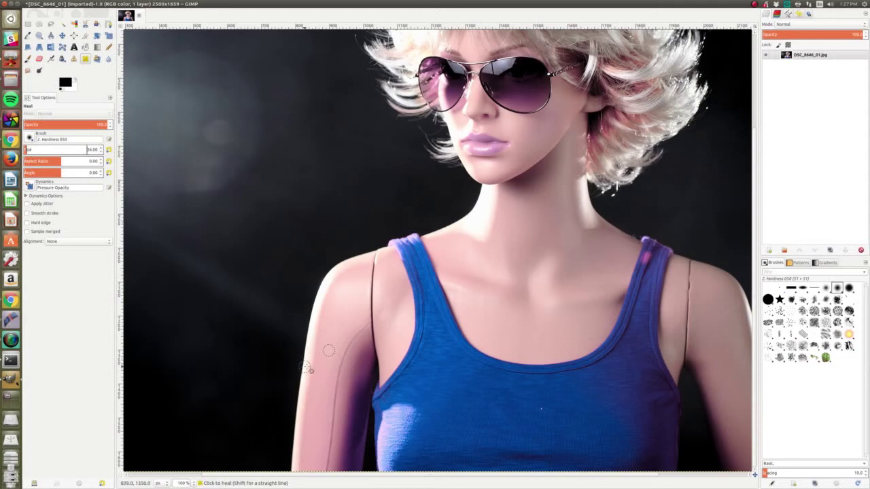
{"action": "left_click", "coordinate": [344, 373]}
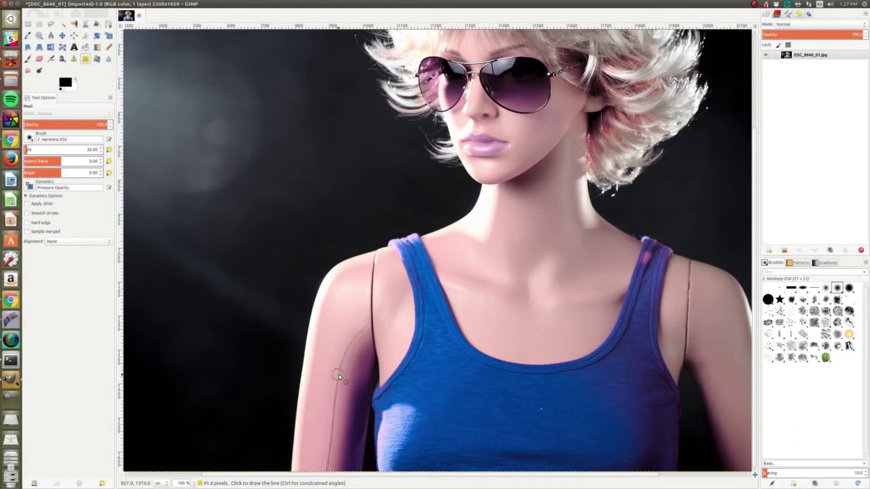
{"action": "left_click", "coordinate": [328, 461], "text": "shift"}
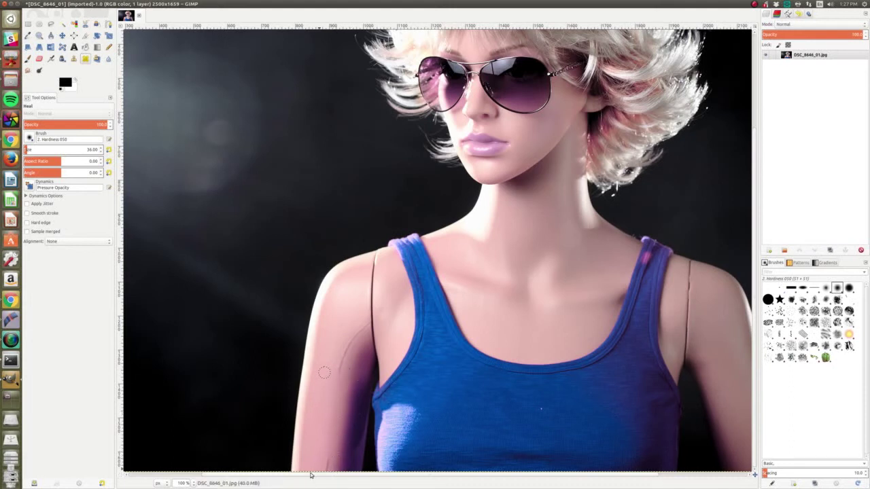
{"action": "key", "text": "shift"}
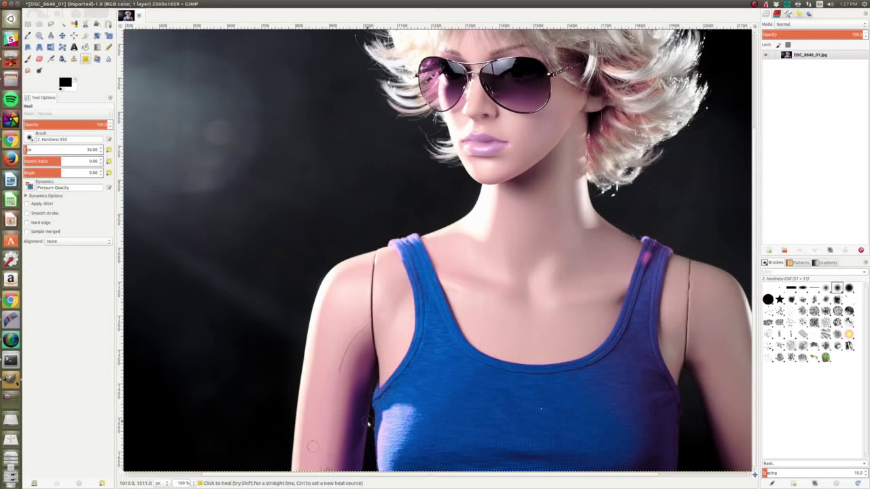
{"action": "left_click", "coordinate": [322, 358], "text": "ctrl"}
{"action": "key", "text": "shift"}
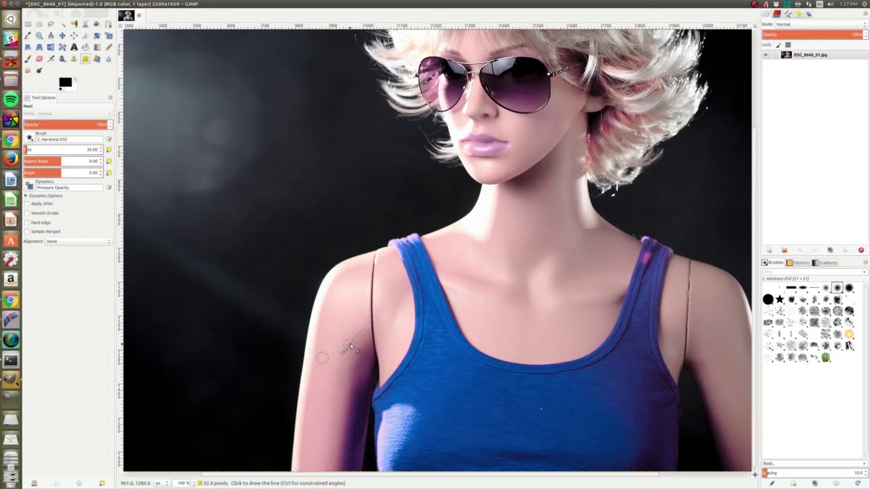
{"action": "left_click", "coordinate": [350, 344], "text": "shift"}
{"action": "left_click", "coordinate": [358, 332], "text": "shift"}
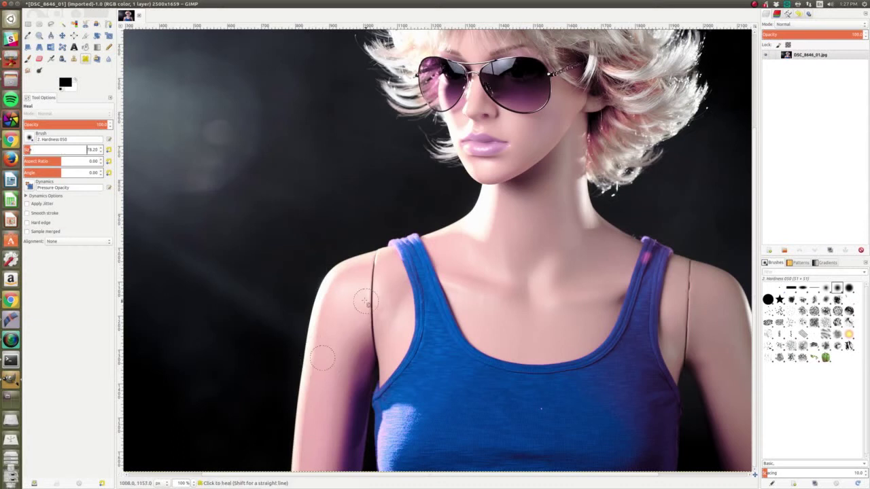
Heal and clone away the seam on the left shoulder near the strap.
{"action": "left_click", "coordinate": [348, 290], "text": "ctrl"}
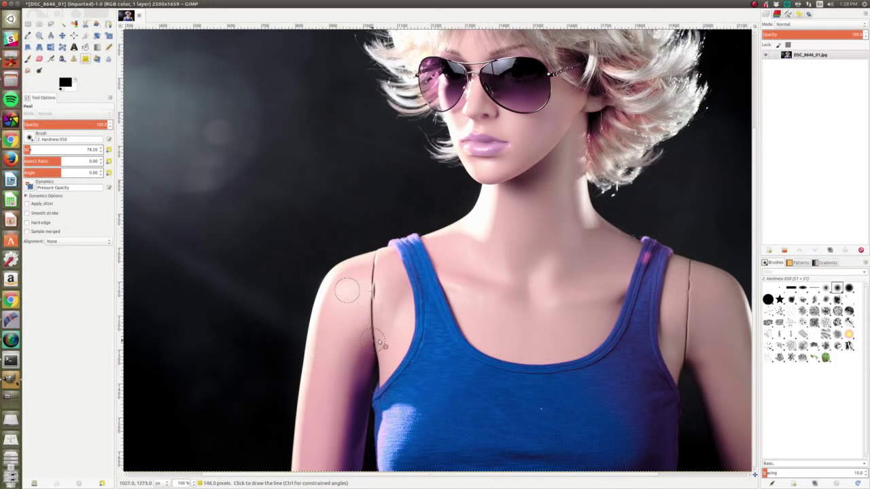
{"action": "left_click_drag", "start_coordinate": [395, 330], "coordinate": [393, 283]}
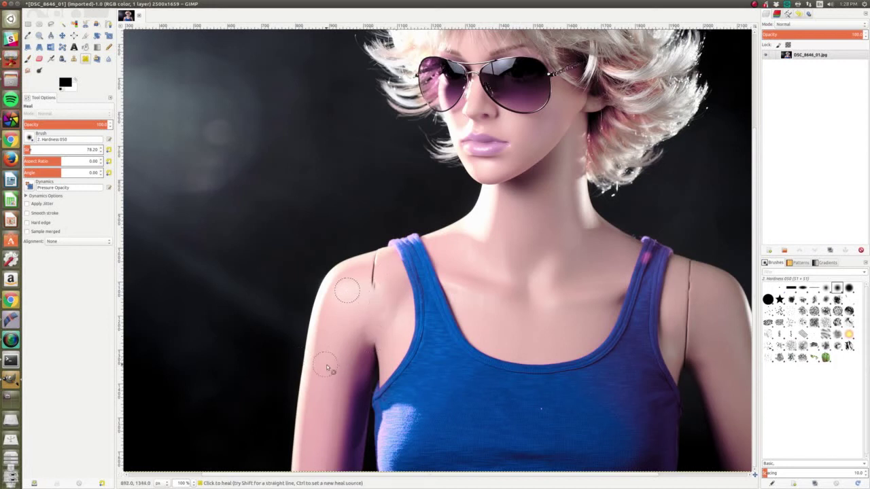
{"action": "key", "text": "ctrl+z"}
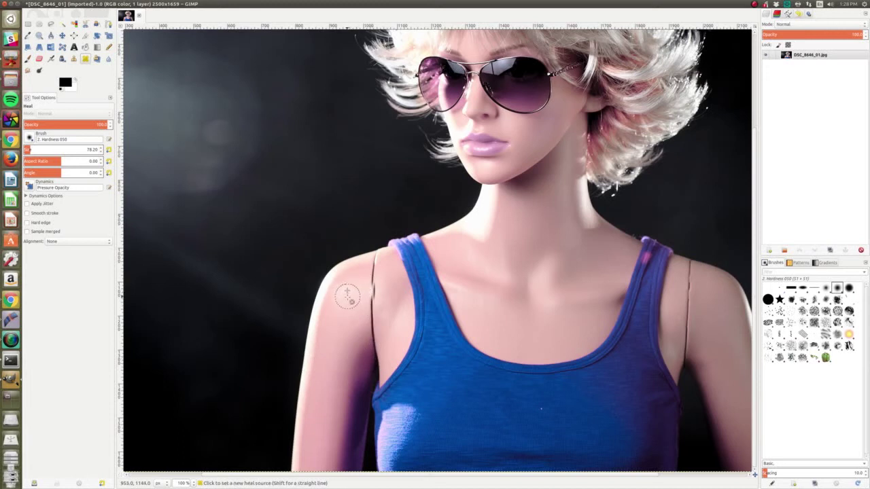
{"action": "left_click", "coordinate": [346, 294], "text": "ctrl"}
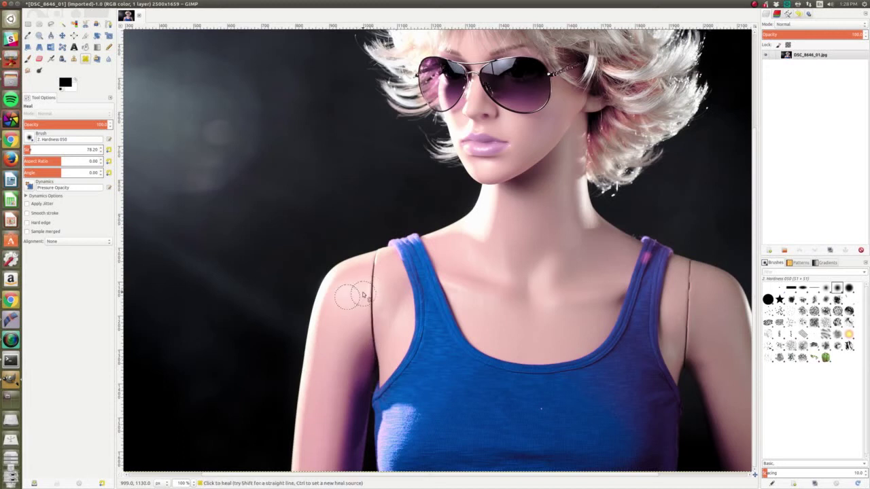
{"action": "key", "text": "shift"}
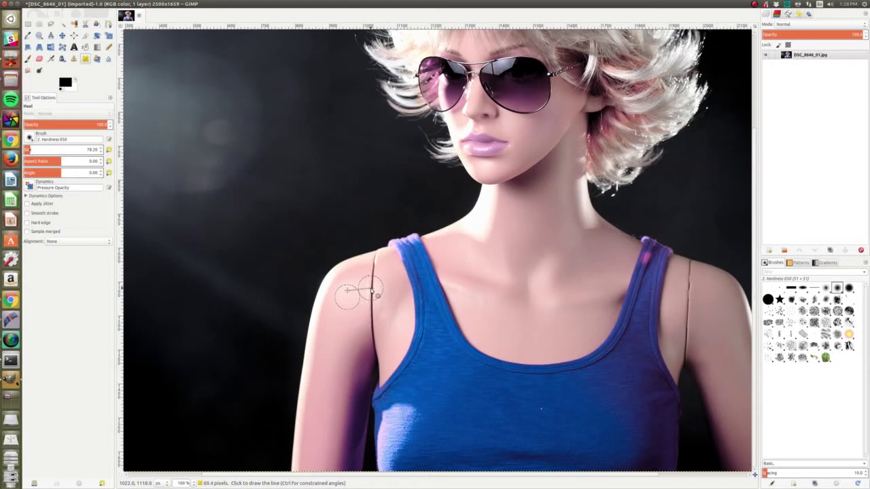
{"action": "left_click", "coordinate": [374, 341], "text": "shift"}
{"action": "key", "text": "ctrl"}
{"action": "left_click", "coordinate": [350, 285], "text": "ctrl"}
{"action": "key", "text": "shift"}
{"action": "left_click", "coordinate": [376, 256], "text": "shift"}
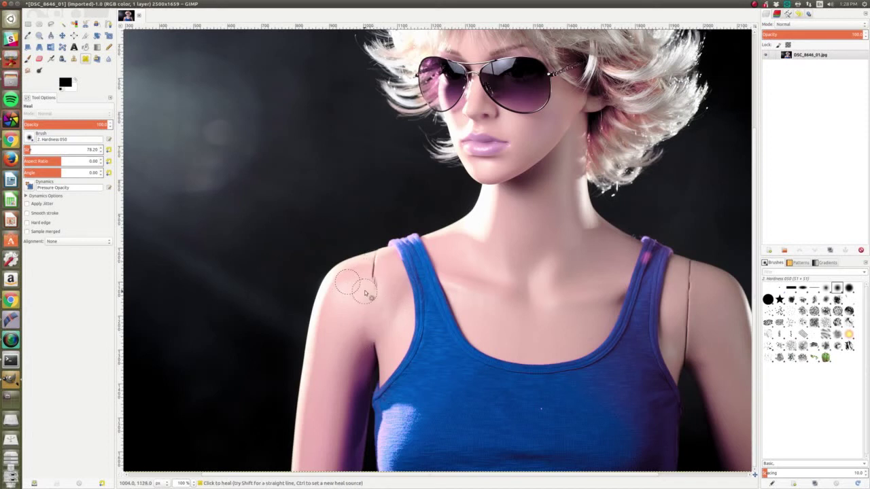
{"action": "key", "text": "shift"}
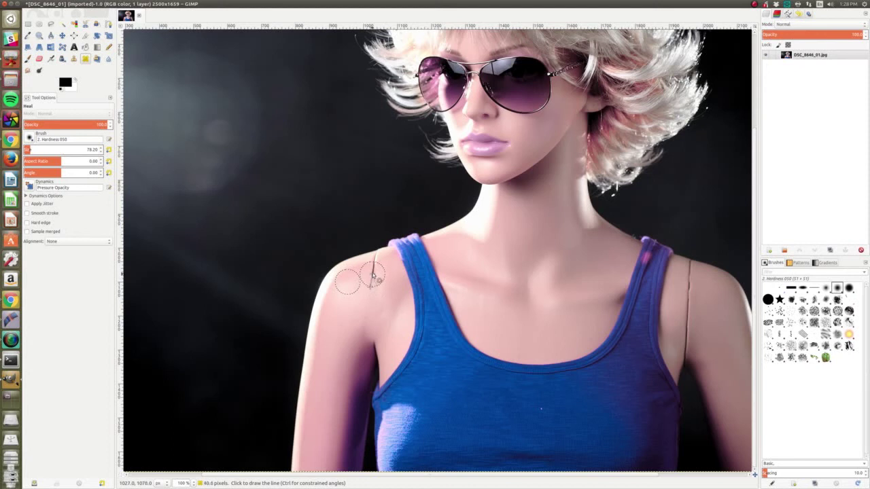
{"action": "left_click", "coordinate": [373, 277], "text": "shift"}
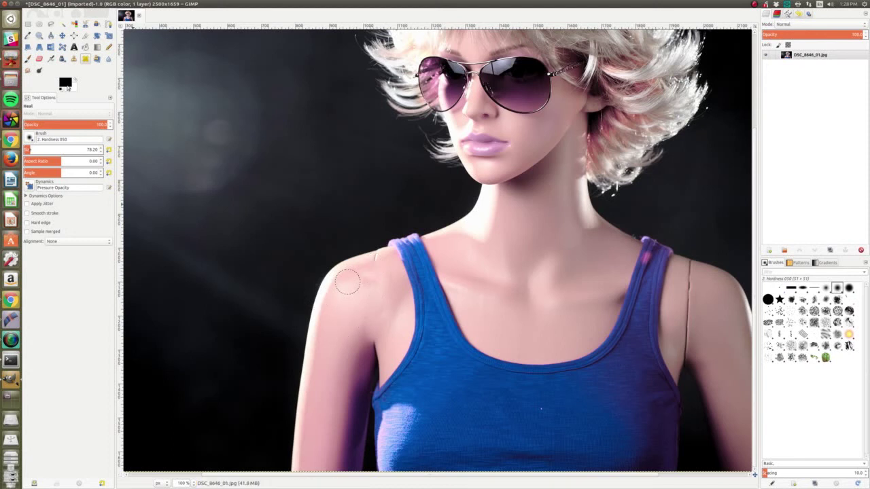
{"action": "left_click", "coordinate": [74, 58]}
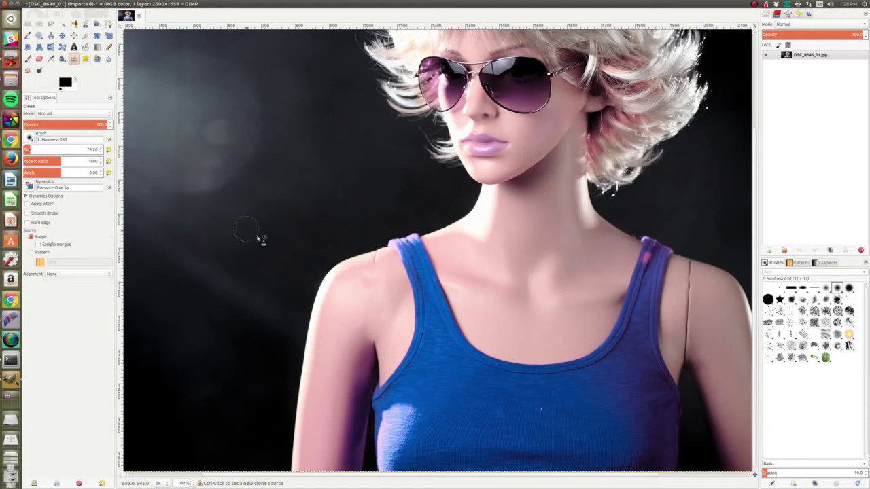
{"action": "left_click", "coordinate": [360, 257], "text": "ctrl"}
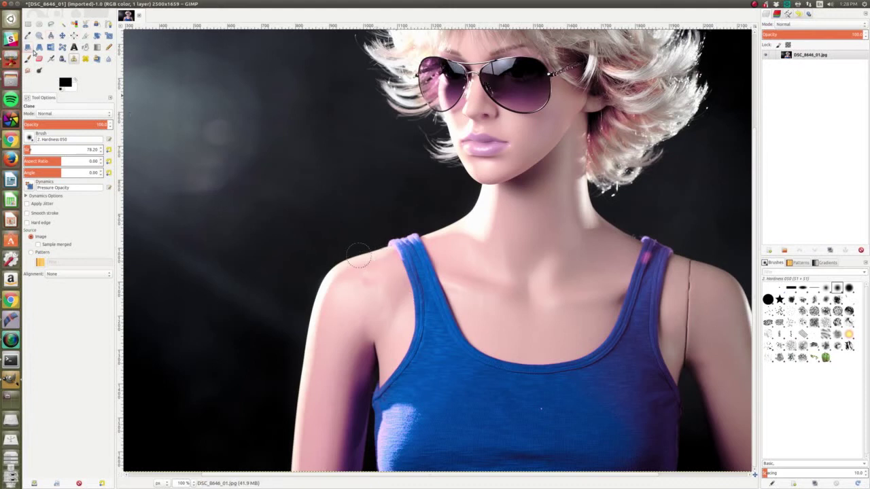
Heal and clone the dark seam on the right shoulder.
{"action": "left_click", "coordinate": [86, 59]}
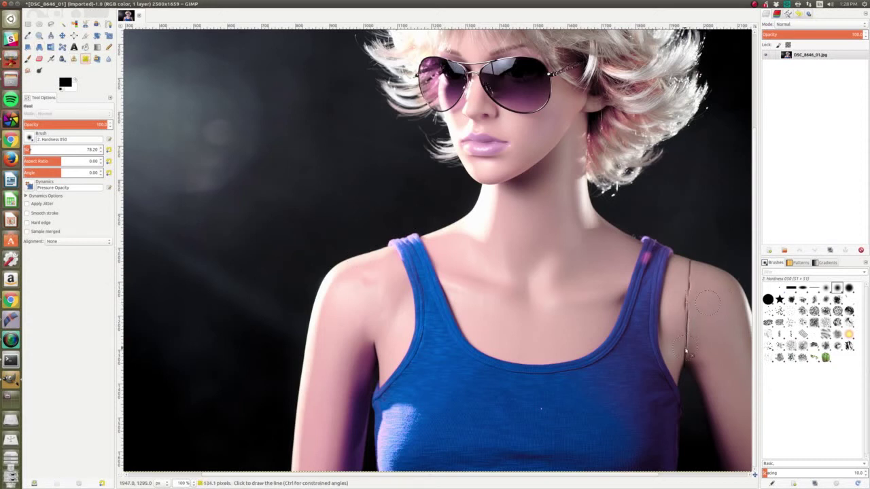
{"action": "left_click", "coordinate": [724, 347], "text": "shift"}
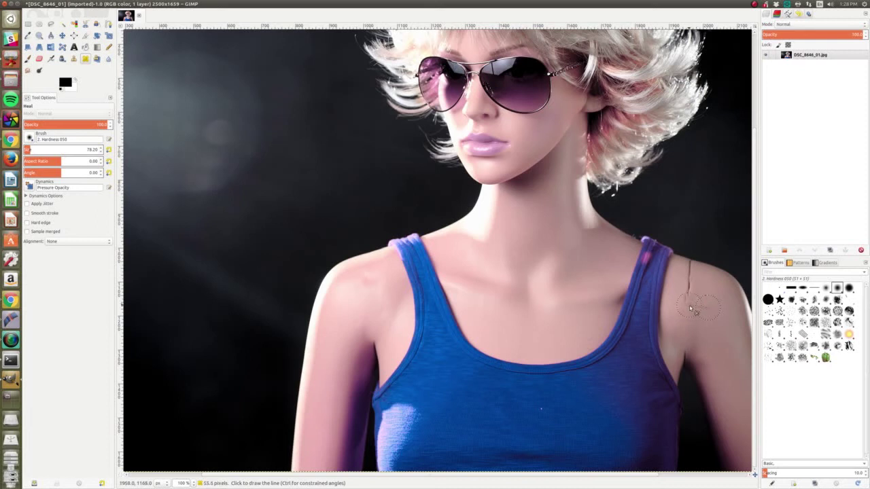
{"action": "left_click", "coordinate": [691, 273], "text": "shift"}
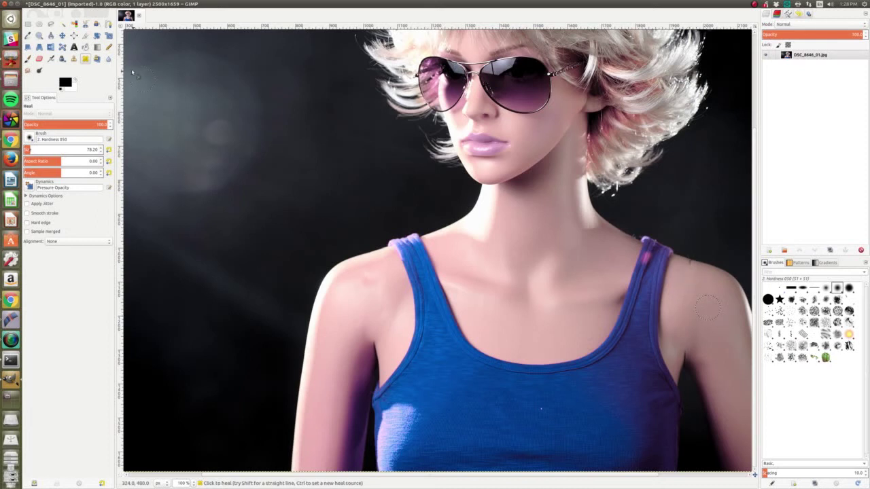
{"action": "left_click", "coordinate": [74, 59]}
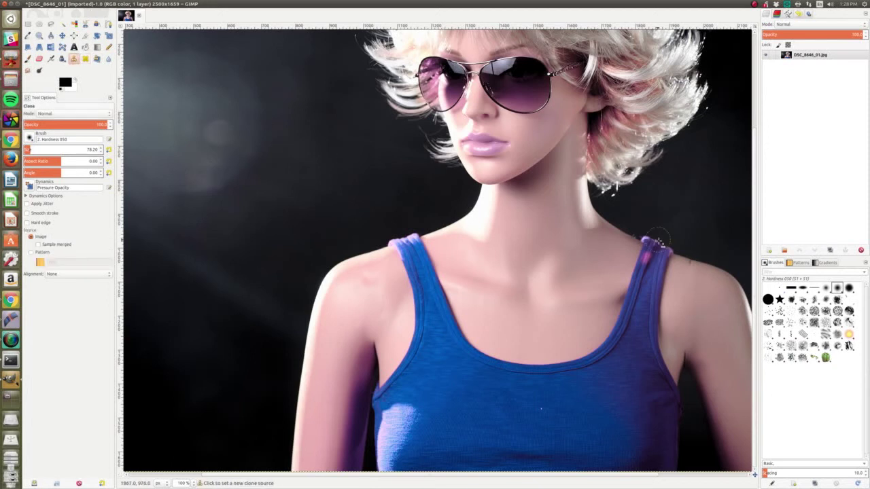
{"action": "scroll", "coordinate": [724, 280], "scroll_direction": "up", "scroll_amount": 1}
{"action": "left_click", "coordinate": [699, 257], "text": "ctrl"}
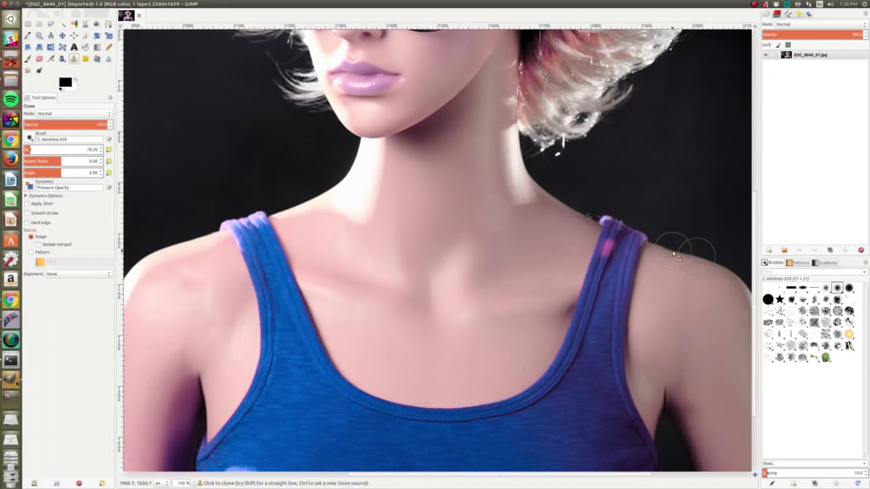
{"action": "scroll", "coordinate": [676, 272], "scroll_direction": "down", "scroll_amount": 2}
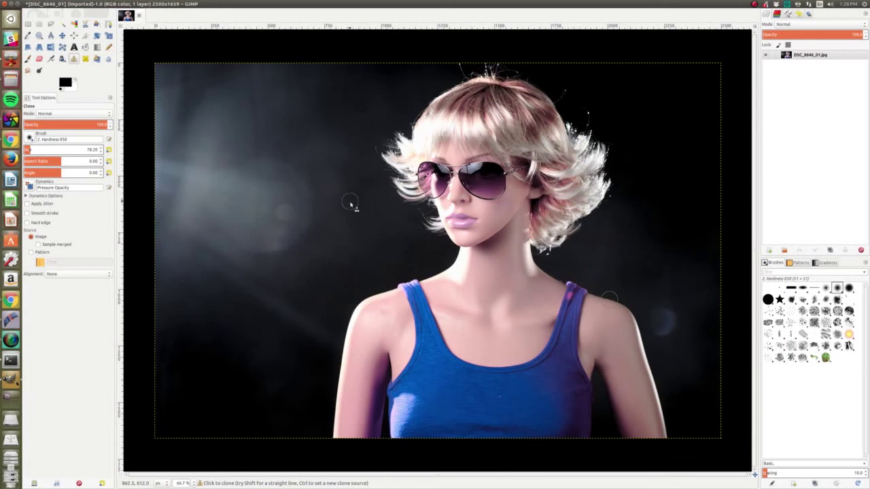
Heal and clone stray marks in the dark background by the hair, then view the tank top at 100%.
{"action": "left_click", "coordinate": [85, 59]}
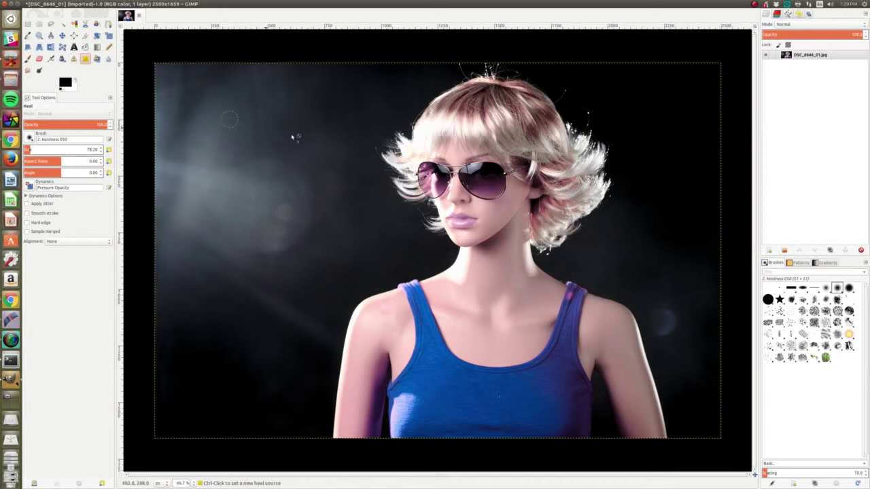
{"action": "left_click", "coordinate": [585, 96], "text": "ctrl"}
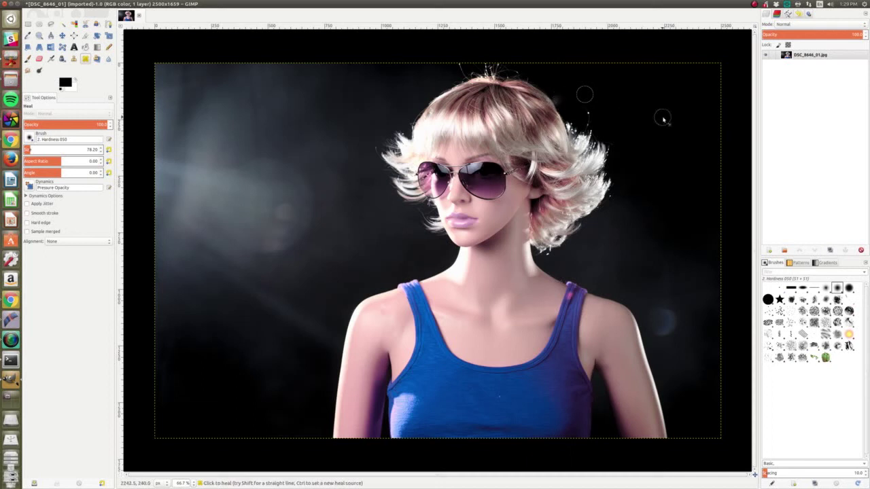
{"action": "left_click", "coordinate": [614, 107], "text": "shift"}
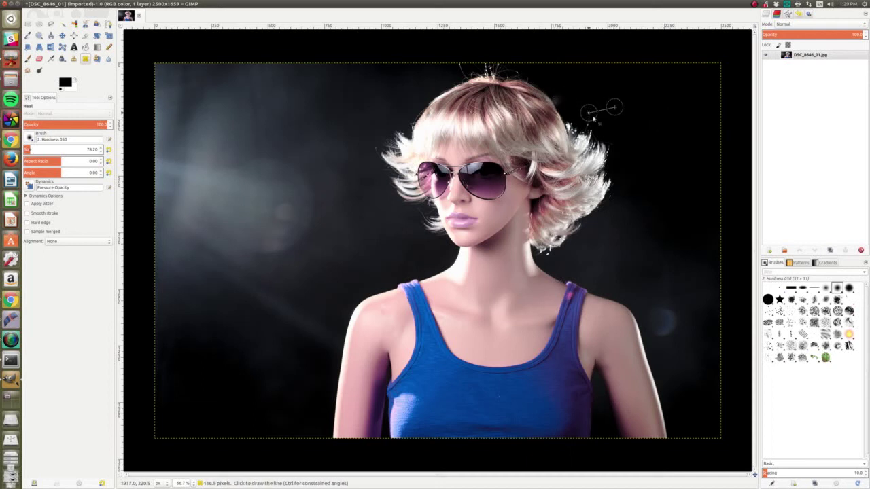
{"action": "left_click", "coordinate": [629, 120], "text": "ctrl"}
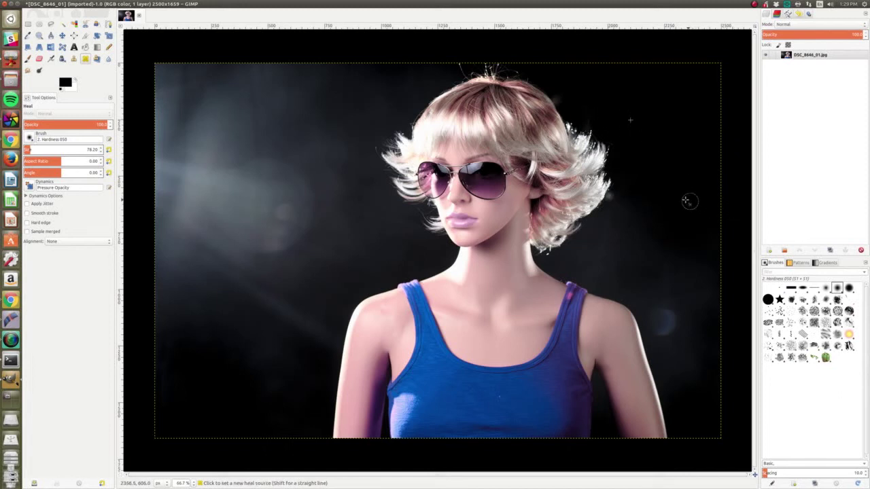
{"action": "left_click", "coordinate": [662, 200], "text": "ctrl"}
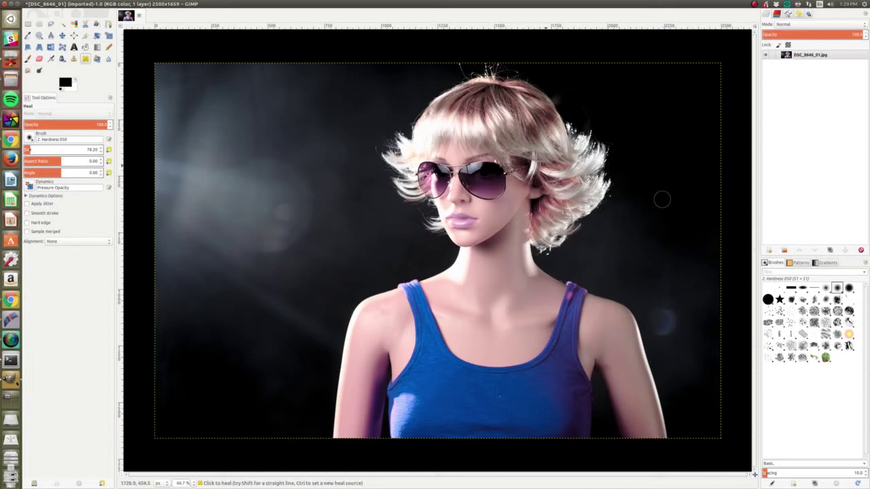
{"action": "left_click", "coordinate": [75, 58]}
{"action": "left_click", "coordinate": [646, 236], "text": "ctrl"}
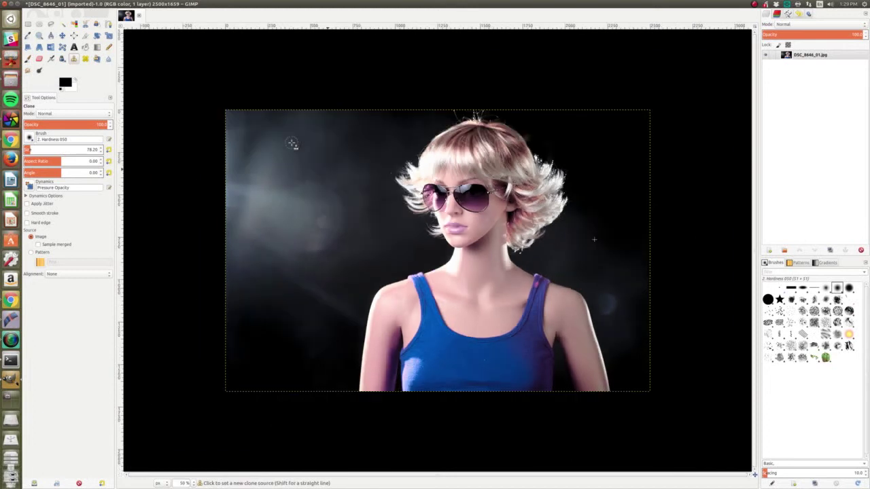
{"action": "key", "text": "minus"}
{"action": "key", "text": "1"}
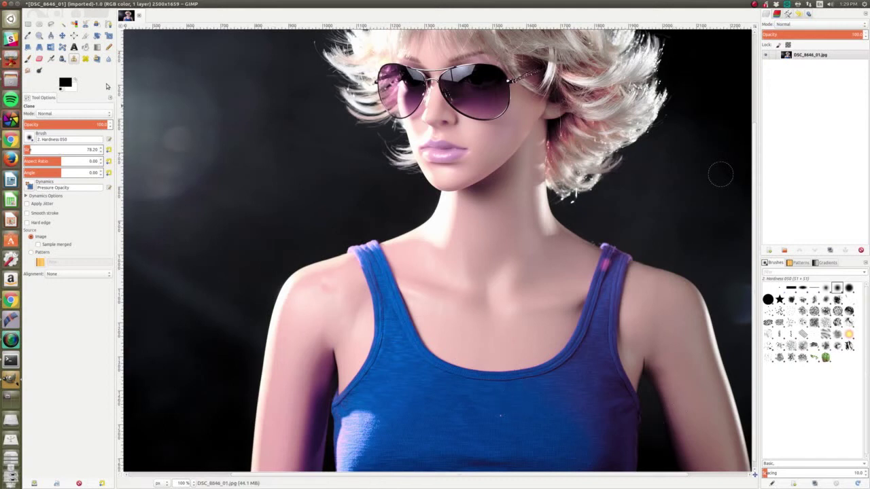
Shrink the healing brush to 32.79 px and heal a speck on the blue tank top.
{"action": "left_click", "coordinate": [87, 60]}
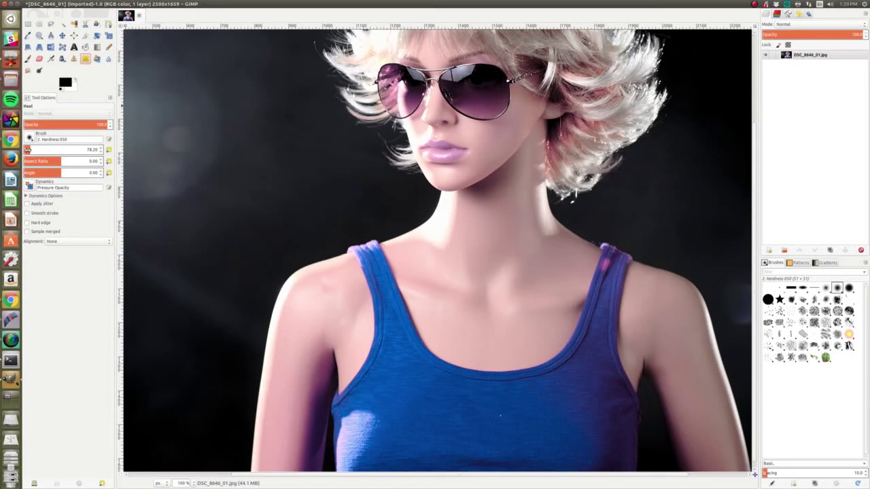
{"action": "left_click", "coordinate": [27, 150]}
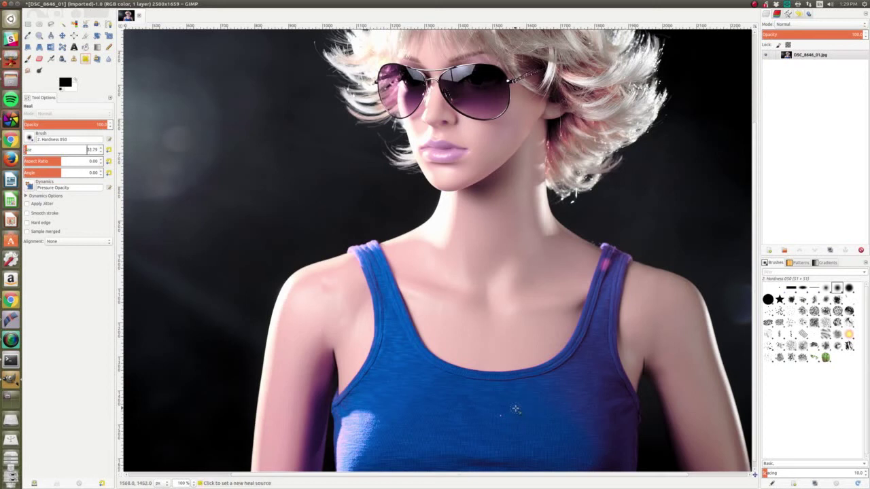
{"action": "left_click", "coordinate": [517, 415], "text": "ctrl"}
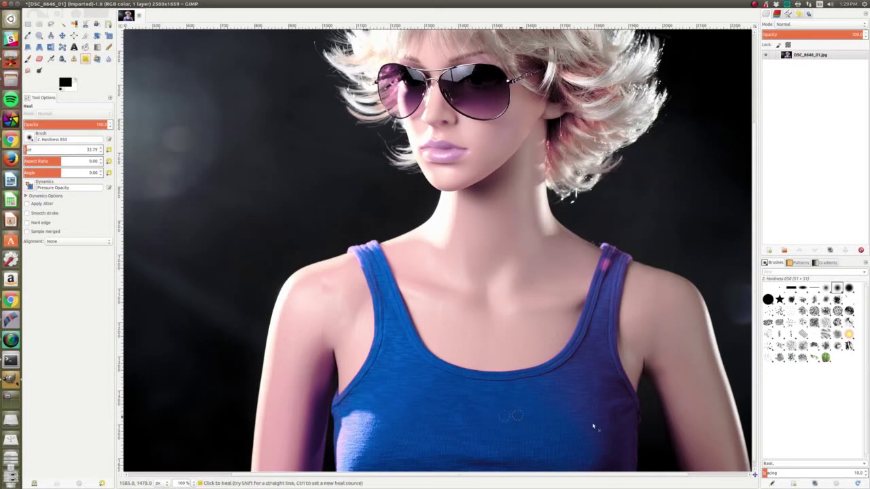
{"action": "key", "text": "minus"}
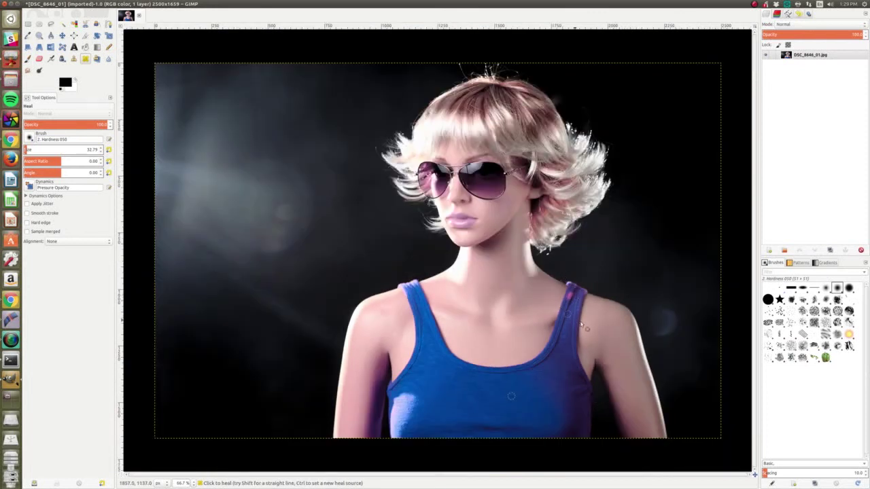
{"action": "left_click", "coordinate": [75, 59]}
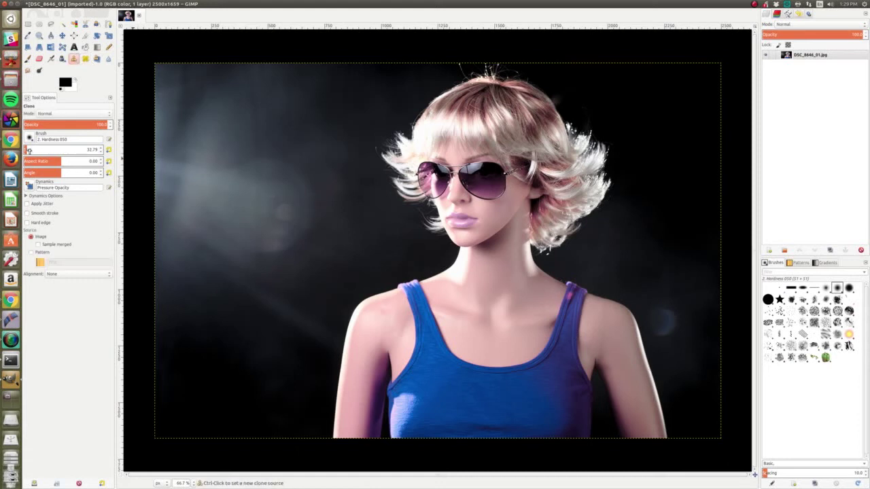
Enlarge the clone brush to 41.87 and clone the pink spot off the tank-top strap.
{"action": "left_click_drag", "start_coordinate": [27, 149], "coordinate": [33, 152]}
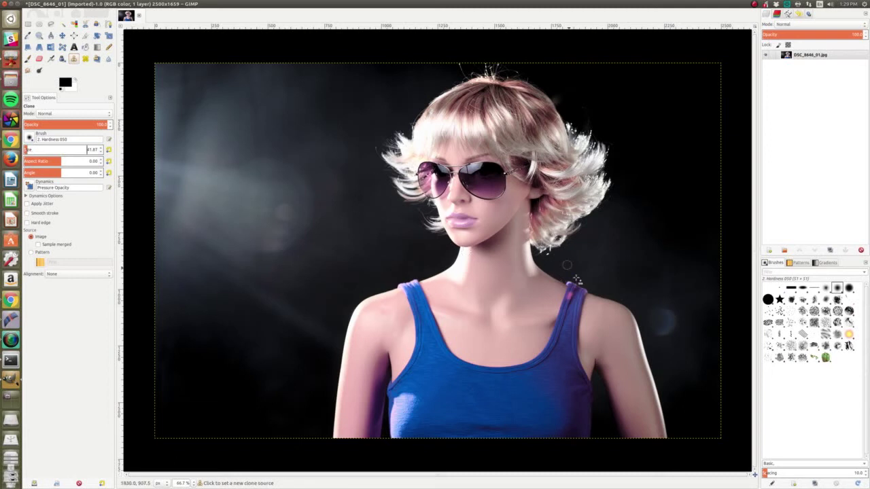
{"action": "scroll", "coordinate": [576, 284], "scroll_direction": "up", "scroll_amount": 3}
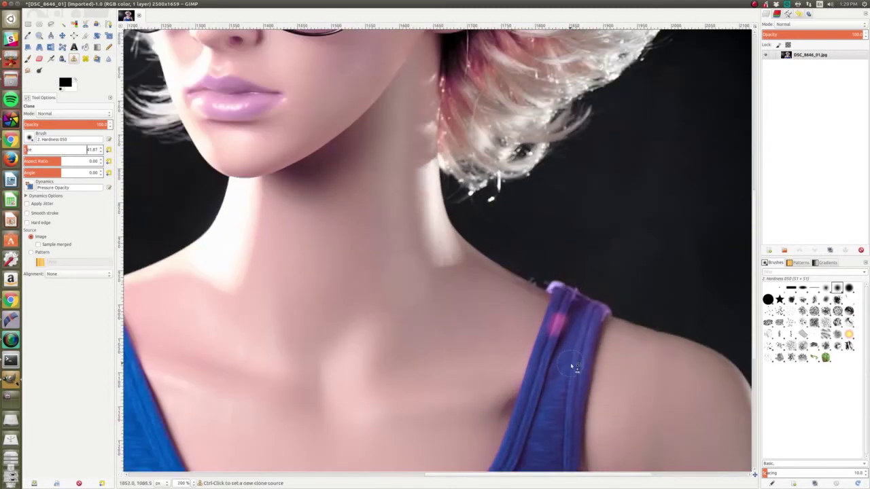
{"action": "left_click", "coordinate": [552, 360], "text": "ctrl"}
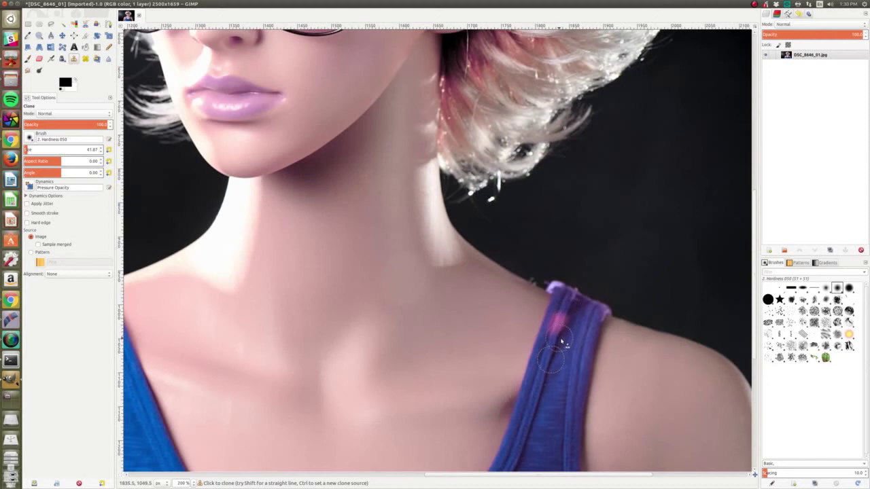
{"action": "left_click_drag", "start_coordinate": [562, 340], "coordinate": [563, 321]}
{"action": "scroll", "coordinate": [566, 318], "scroll_direction": "down", "scroll_amount": 3}
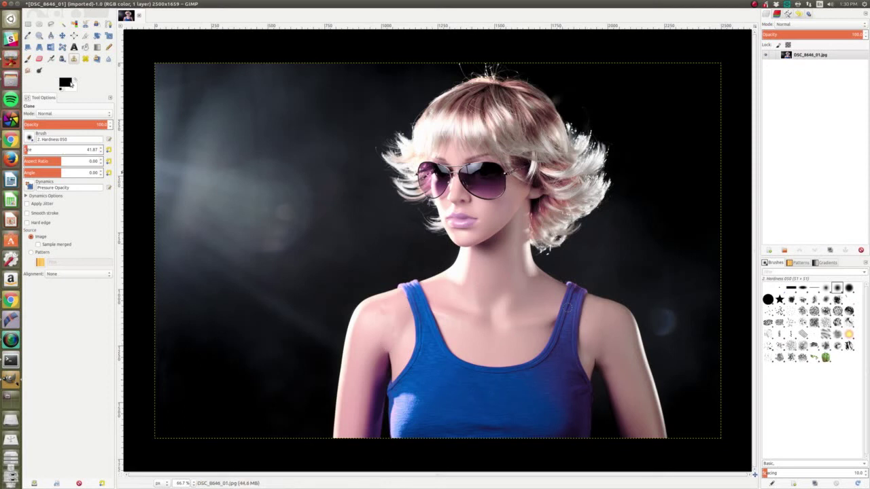
Overwrite DSC_8646_01.jpg with the retouched image.
{"action": "left_click", "coordinate": [27, 5]}
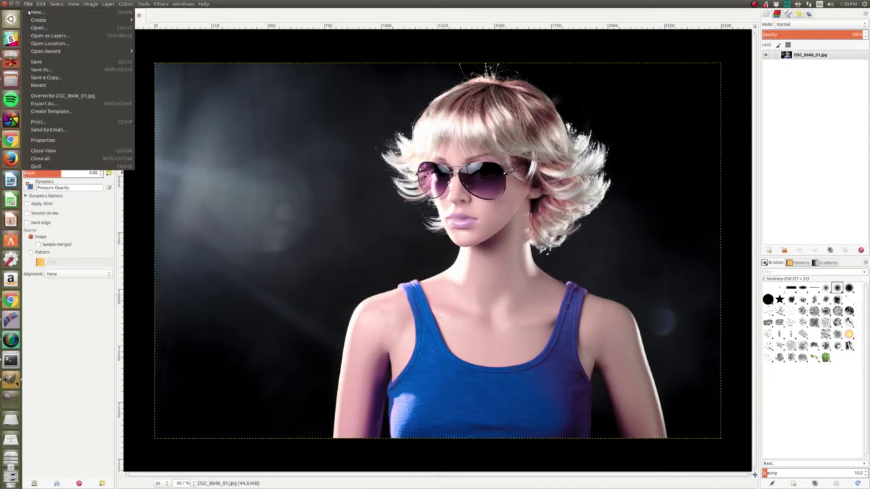
{"action": "left_click", "coordinate": [59, 95]}
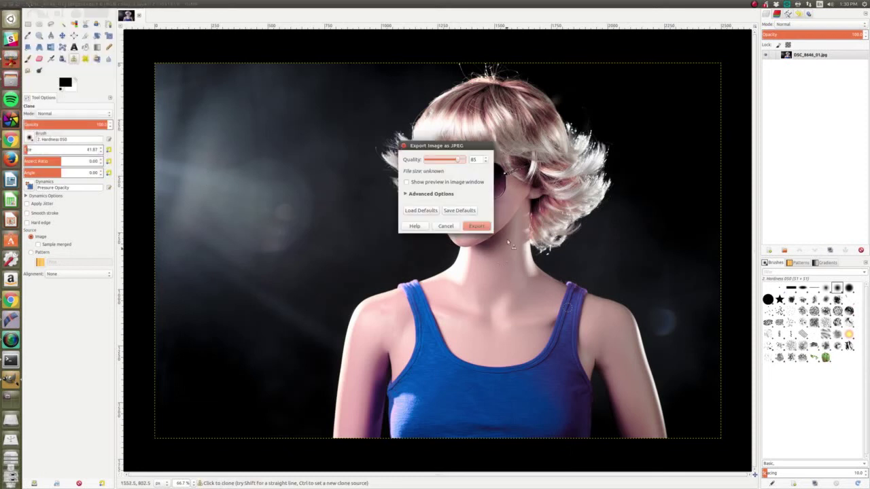
{"action": "left_click", "coordinate": [481, 225]}
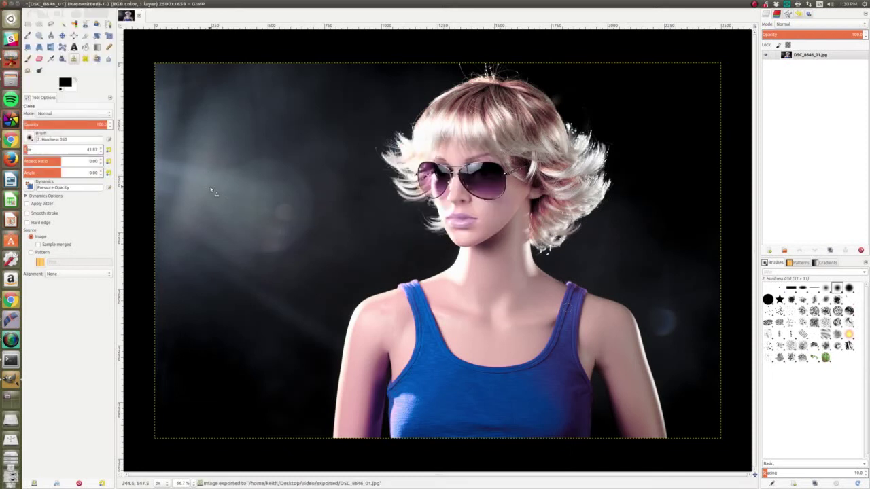
Save the retouched image as the GIMP project DSC_8646_01.xcf.
{"action": "key", "text": "ctrl+s"}
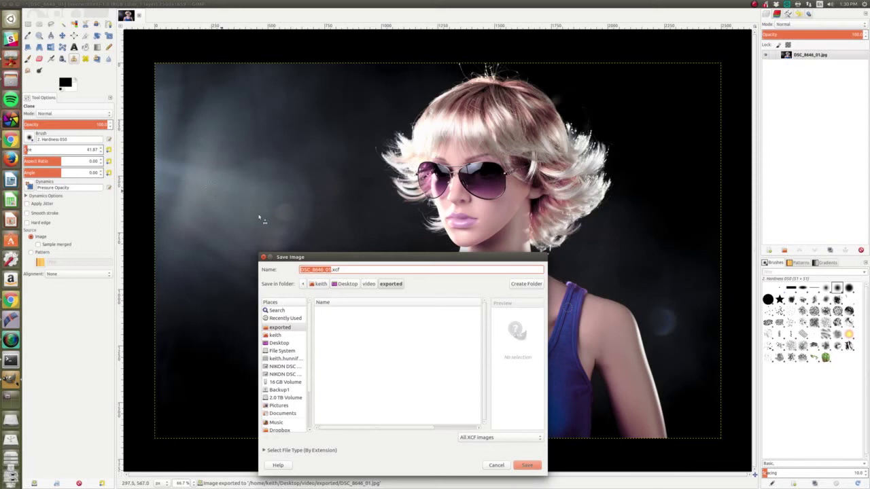
{"action": "left_click", "coordinate": [527, 466]}
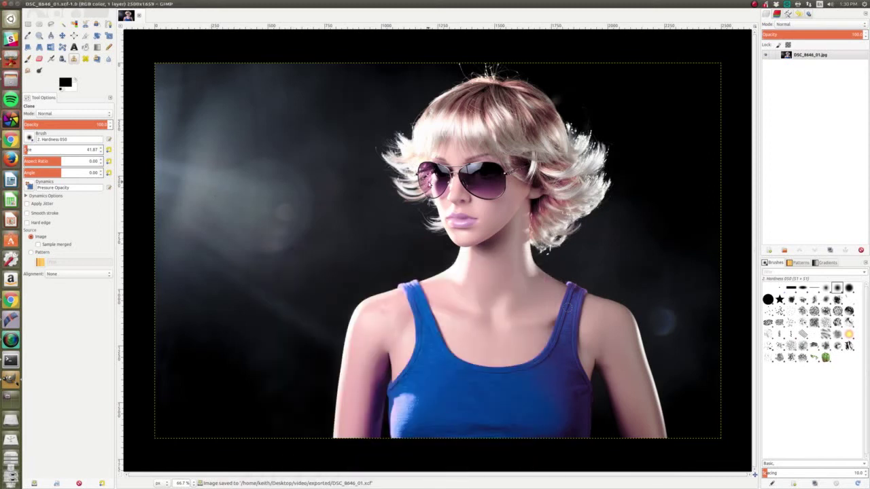
{"action": "key", "text": "alt+Tab"}
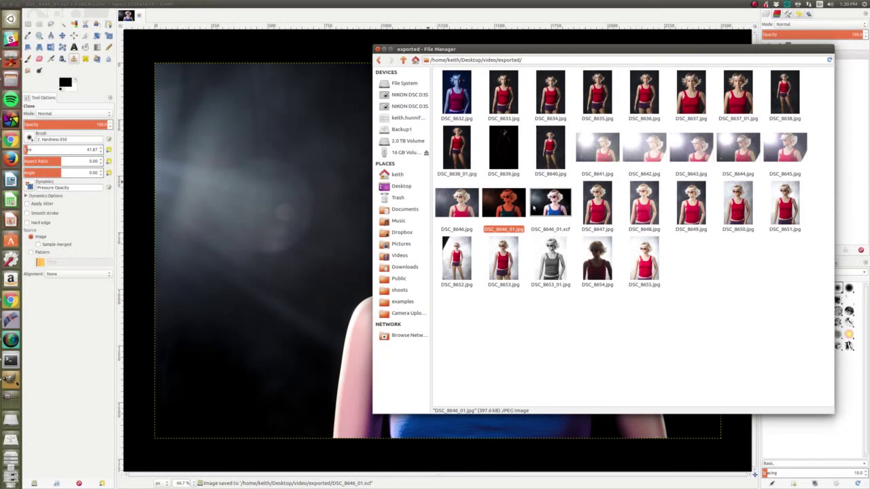
Select DSC_8653_01.jpg and preview it full size in the image viewer.
{"action": "left_click", "coordinate": [564, 321]}
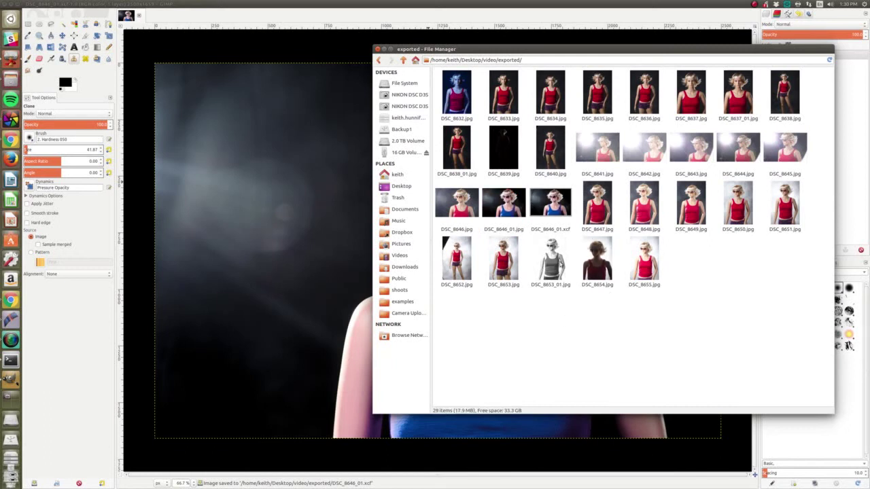
{"action": "left_click", "coordinate": [555, 261]}
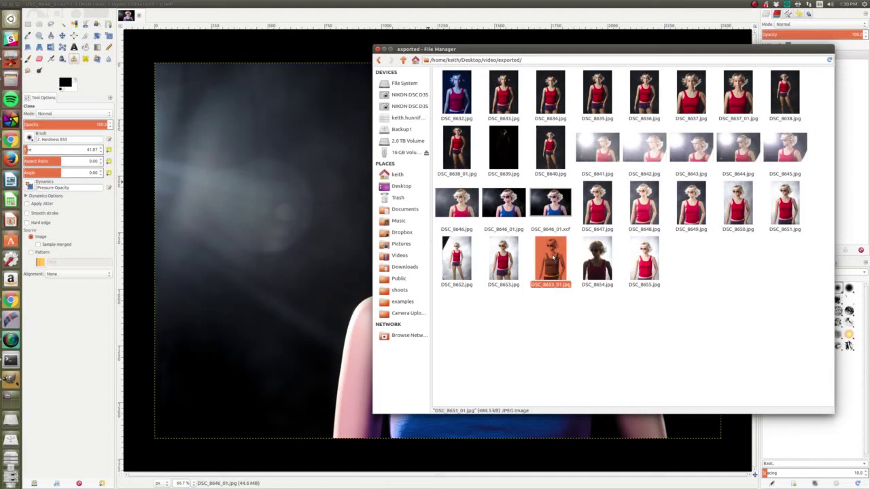
{"action": "double_click", "coordinate": [554, 256]}
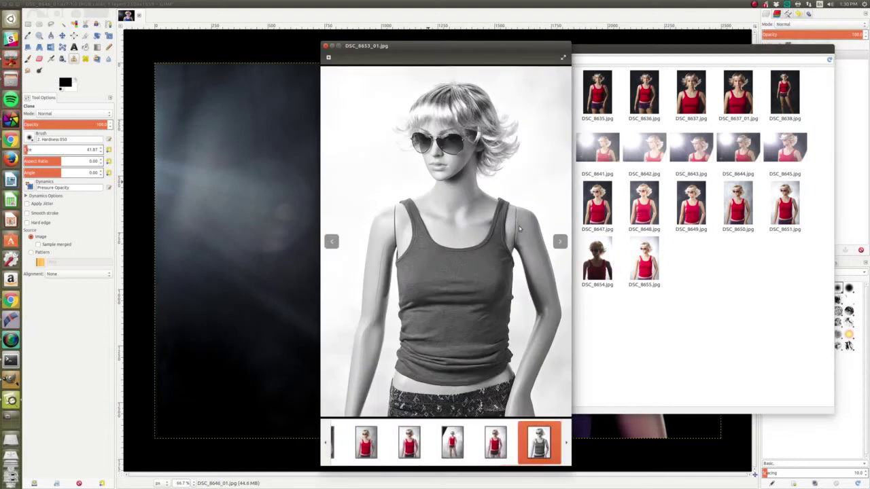
{"action": "key", "text": "Escape"}
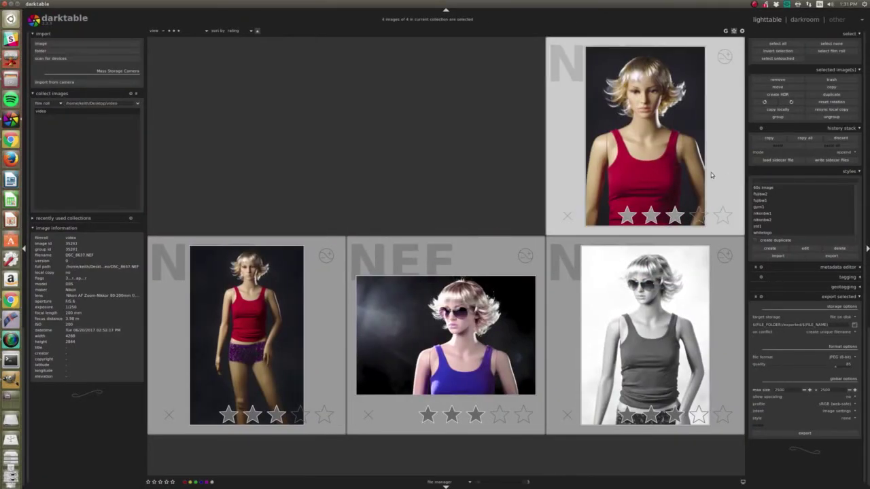
Select only the red-tank-top portrait and export it as DSC_8637_02.jpg.
{"action": "left_click", "coordinate": [655, 153]}
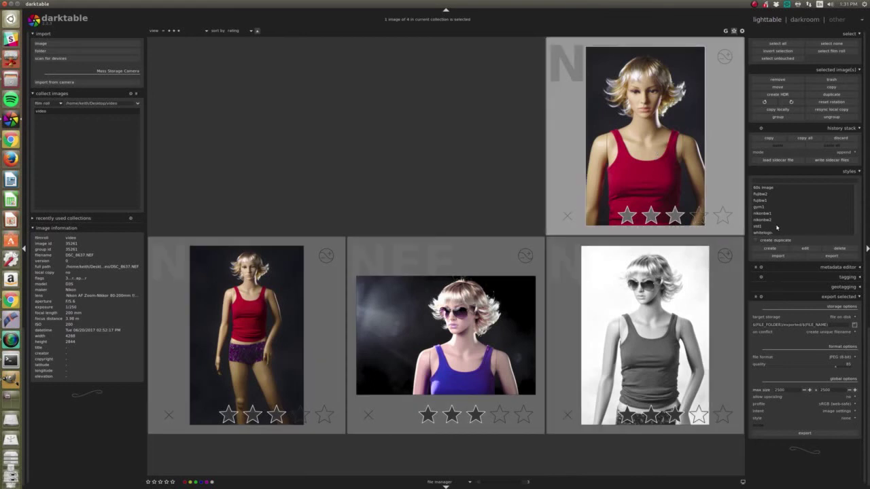
{"action": "left_click", "coordinate": [806, 435]}
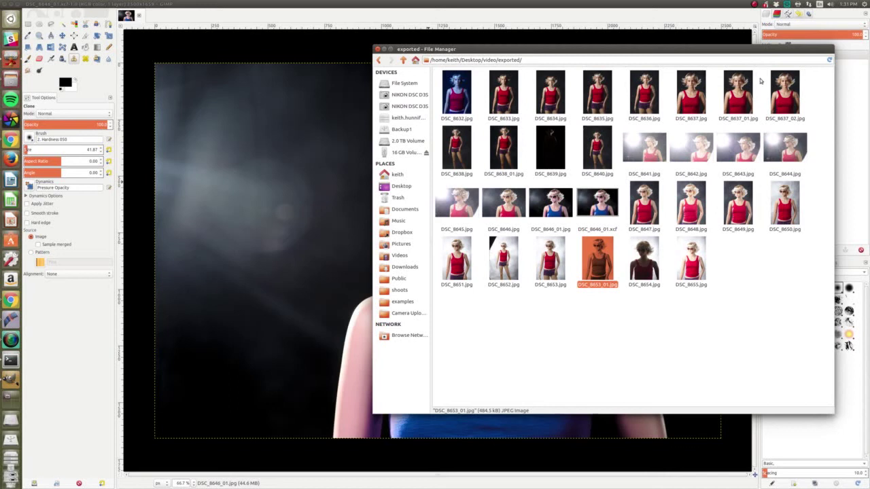
Open DSC_8637_01.jpg from the exported folder with PortraitPro.
{"action": "left_click", "coordinate": [743, 95]}
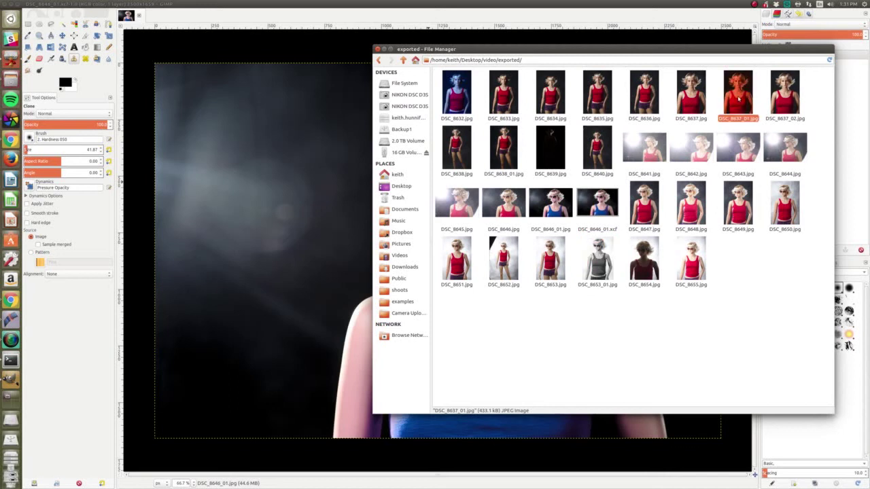
{"action": "right_click", "coordinate": [742, 96]}
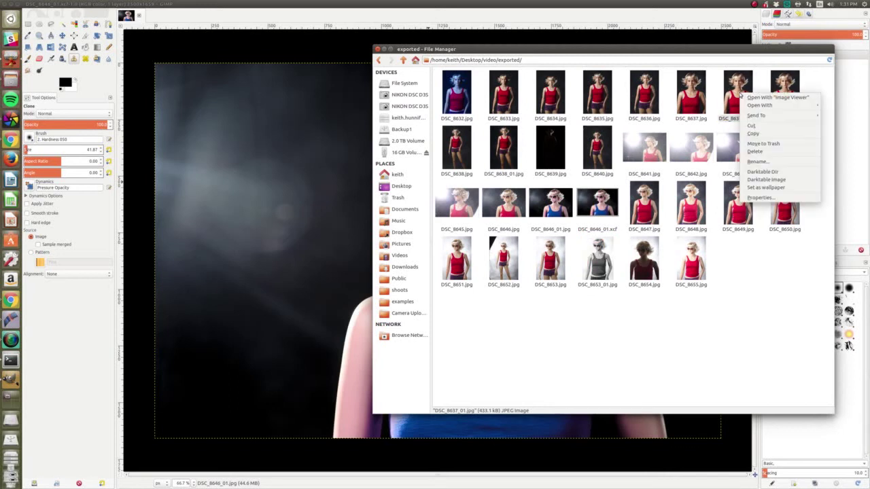
{"action": "mouse_move", "coordinate": [759, 105]}
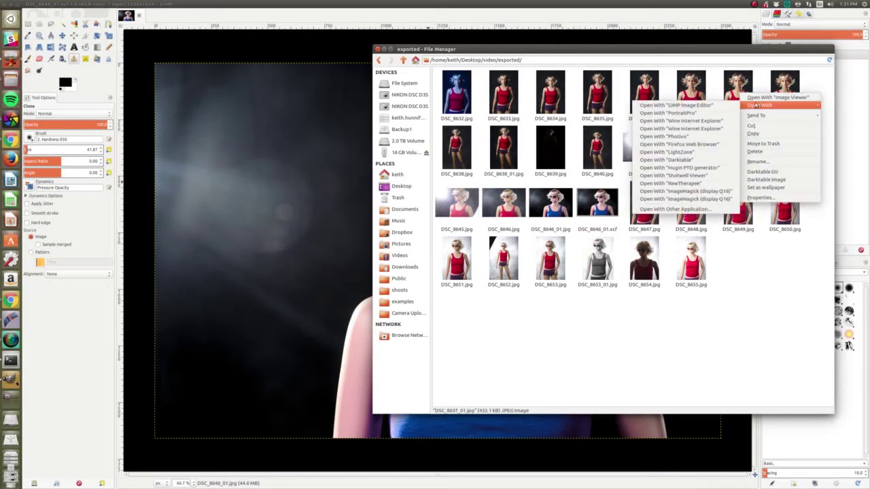
{"action": "left_click", "coordinate": [704, 111]}
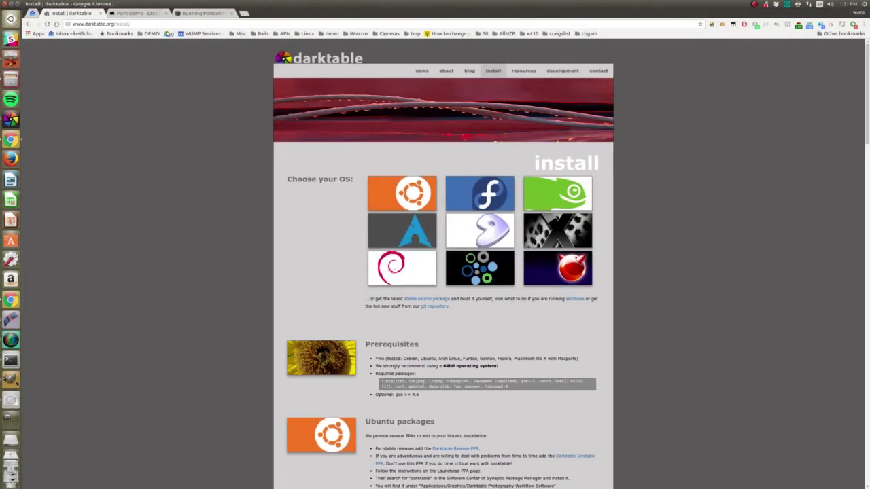
Browse the PortraitPro website and Running PortraitPro blog tabs while the portrait loads.
{"action": "left_click", "coordinate": [139, 13]}
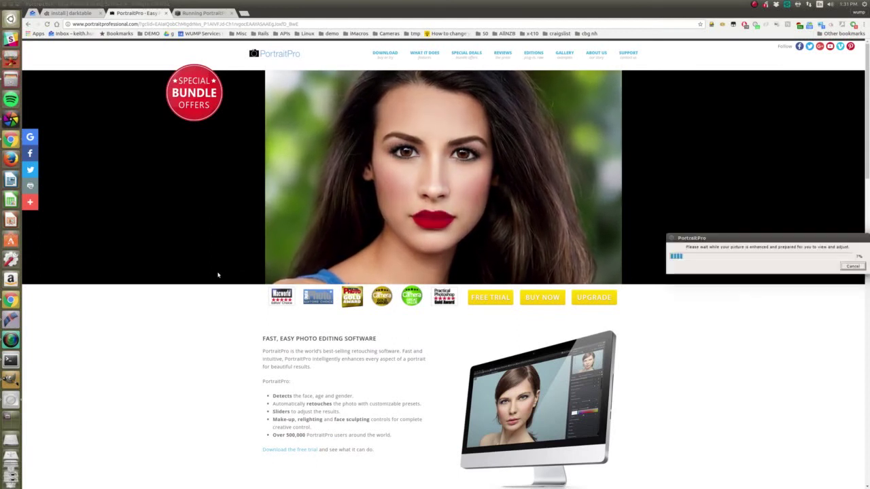
{"action": "left_click", "coordinate": [216, 14]}
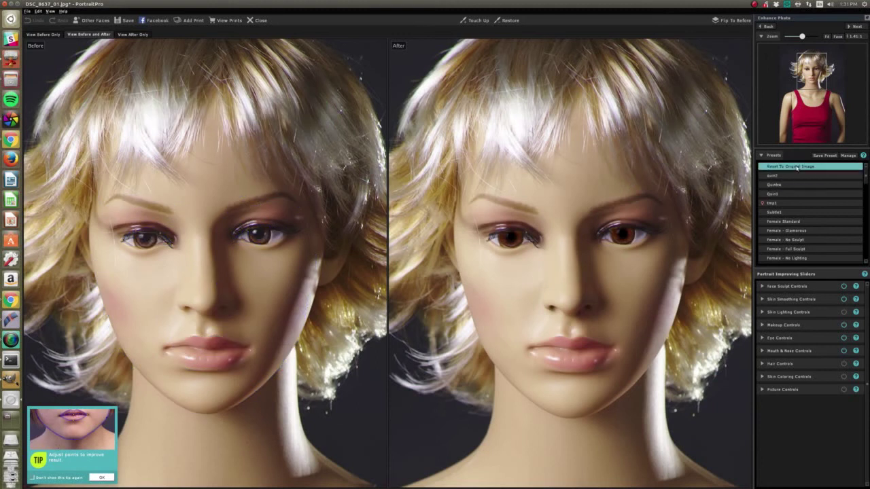
Reset to the original image, correct the jaw, eyebrow, nose and lip-corner outline points, and apply Subtle1.
{"action": "left_click", "coordinate": [799, 167]}
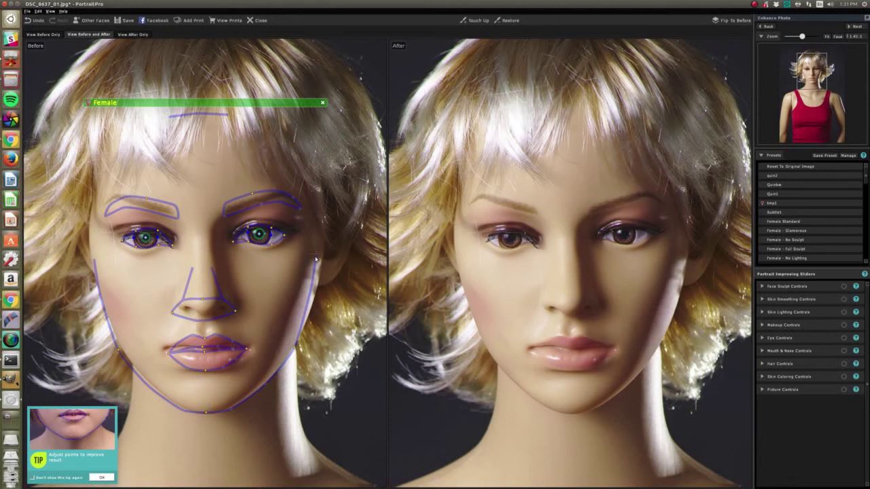
{"action": "left_click_drag", "start_coordinate": [317, 256], "coordinate": [324, 258]}
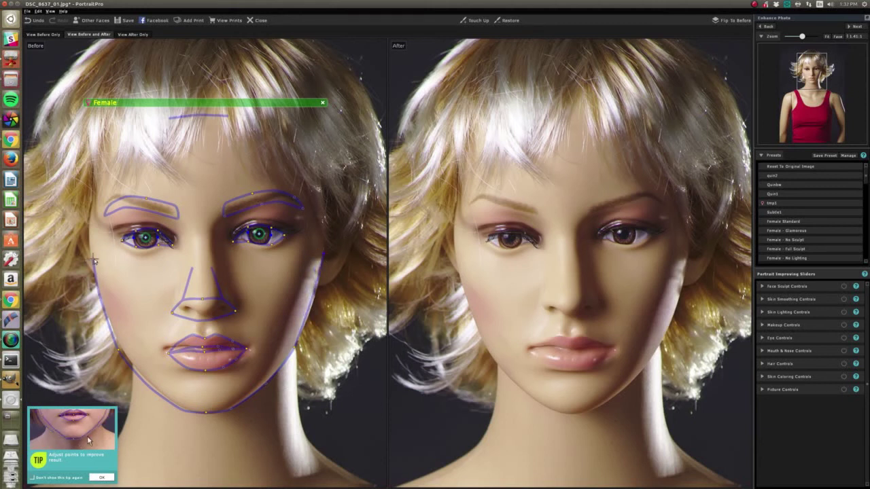
{"action": "left_click_drag", "start_coordinate": [106, 213], "coordinate": [101, 209]}
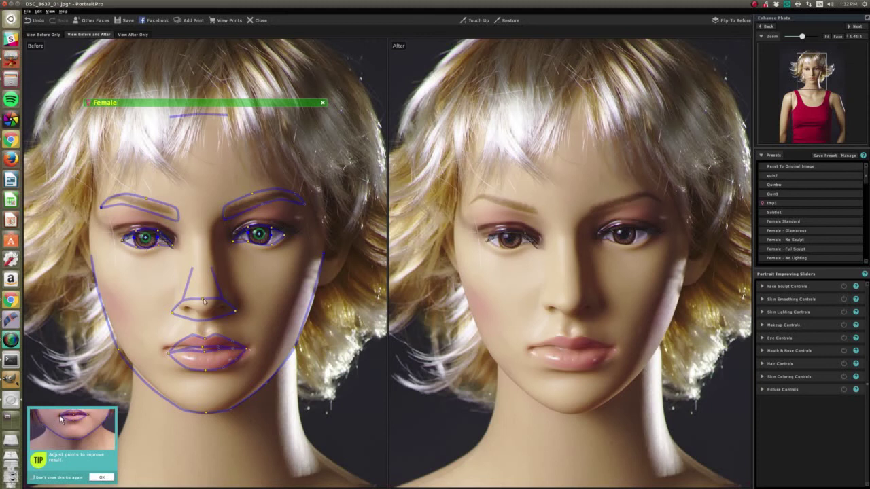
{"action": "left_click_drag", "start_coordinate": [174, 311], "coordinate": [172, 306]}
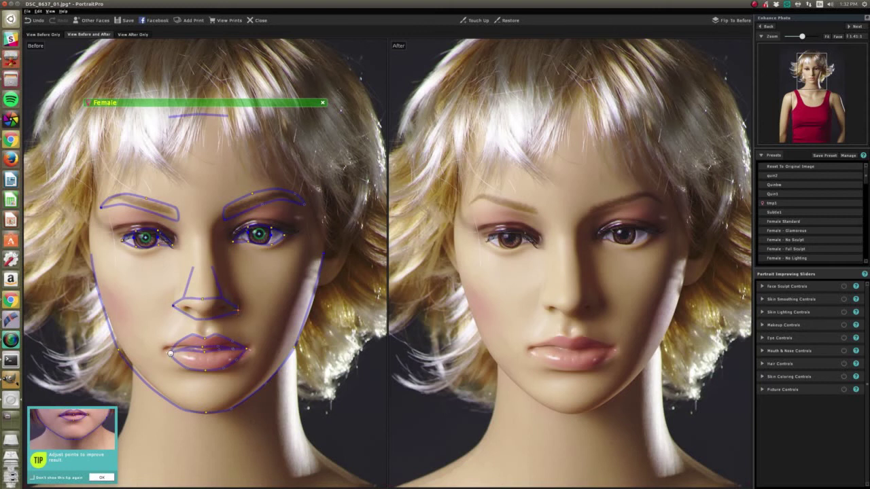
{"action": "left_click_drag", "start_coordinate": [169, 354], "coordinate": [165, 348]}
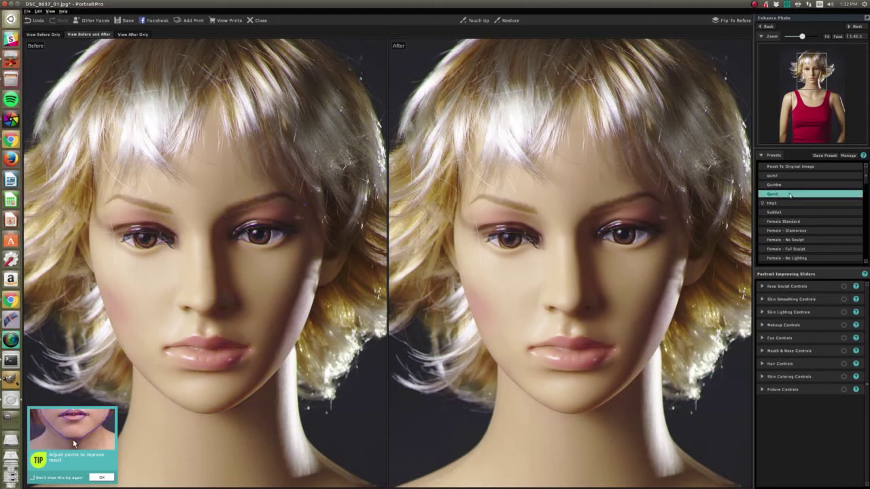
{"action": "left_click", "coordinate": [780, 213]}
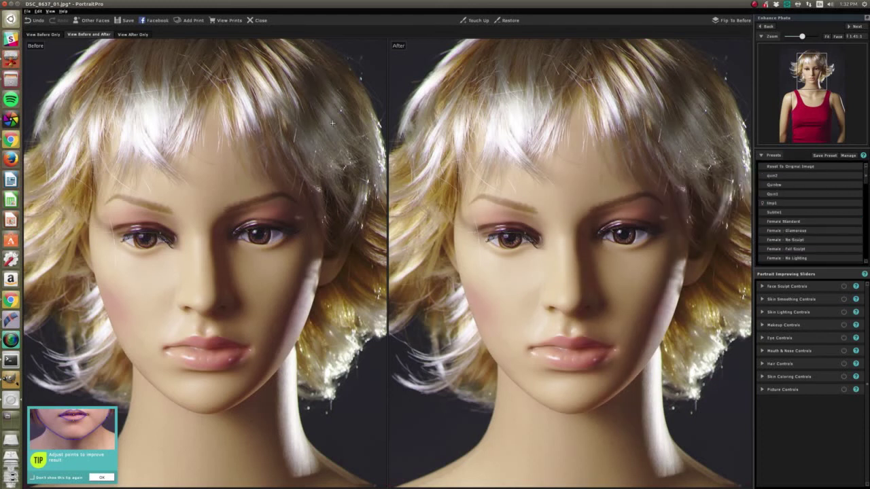
In the after-only view, set face sculpt strength to 89, with face shape, eyes, mouth and nose at 89.
{"action": "left_click", "coordinate": [130, 34]}
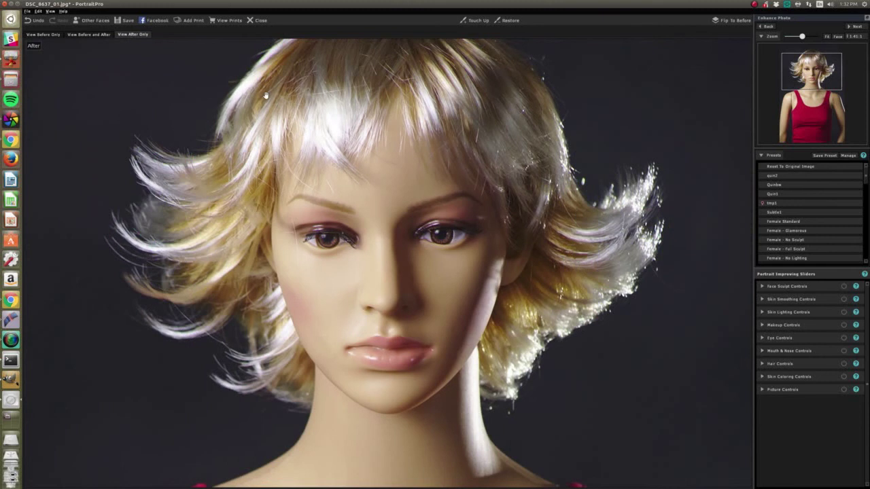
{"action": "scroll", "coordinate": [526, 219], "scroll_direction": "down", "scroll_amount": 2}
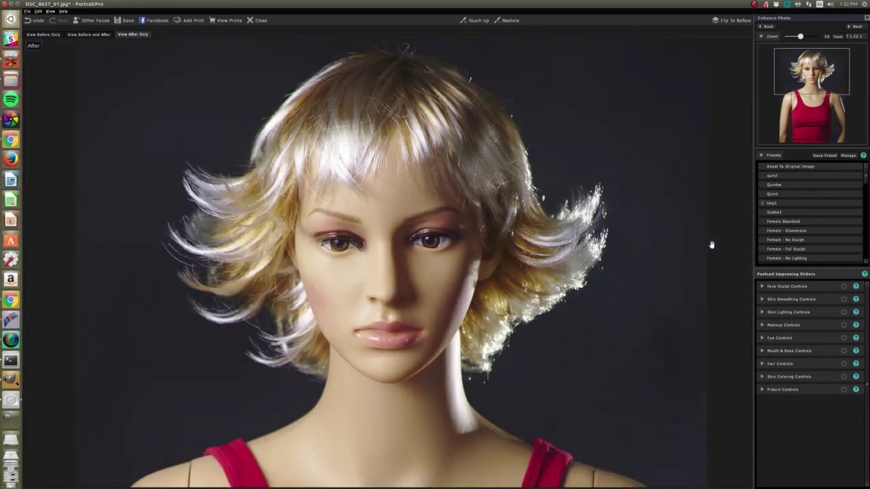
{"action": "left_click", "coordinate": [764, 287]}
{"action": "left_click_drag", "start_coordinate": [810, 298], "coordinate": [858, 304]}
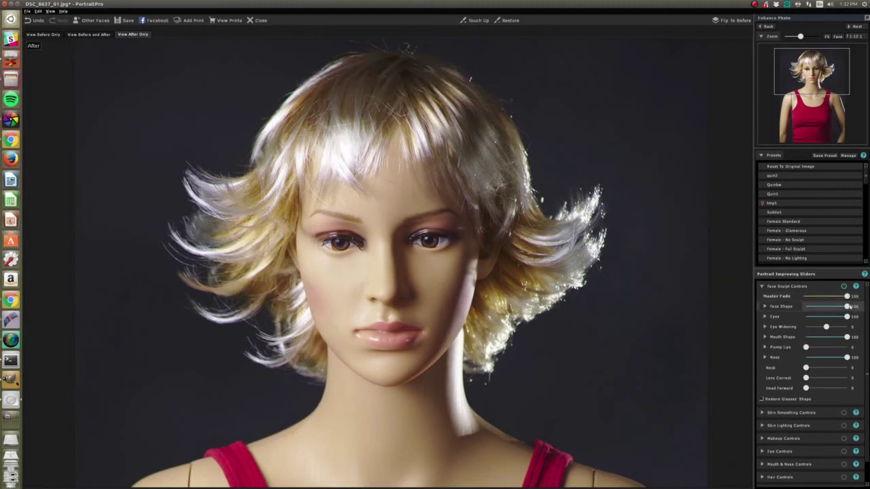
{"action": "mouse_move", "coordinate": [847, 306]}
{"action": "left_mouse_down"}
{"action": "mouse_move", "coordinate": [805, 308]}
{"action": "mouse_move", "coordinate": [857, 316]}
{"action": "mouse_move", "coordinate": [836, 316]}
{"action": "mouse_move", "coordinate": [855, 316]}
{"action": "mouse_move", "coordinate": [806, 297]}
{"action": "mouse_move", "coordinate": [851, 297]}
{"action": "mouse_move", "coordinate": [843, 297]}
{"action": "left_mouse_up"}
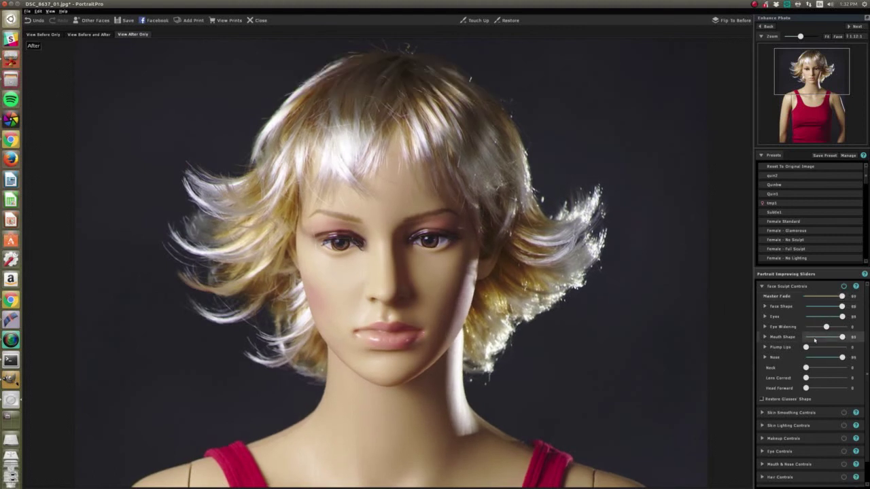
{"action": "left_click_drag", "start_coordinate": [806, 347], "coordinate": [805, 350]}
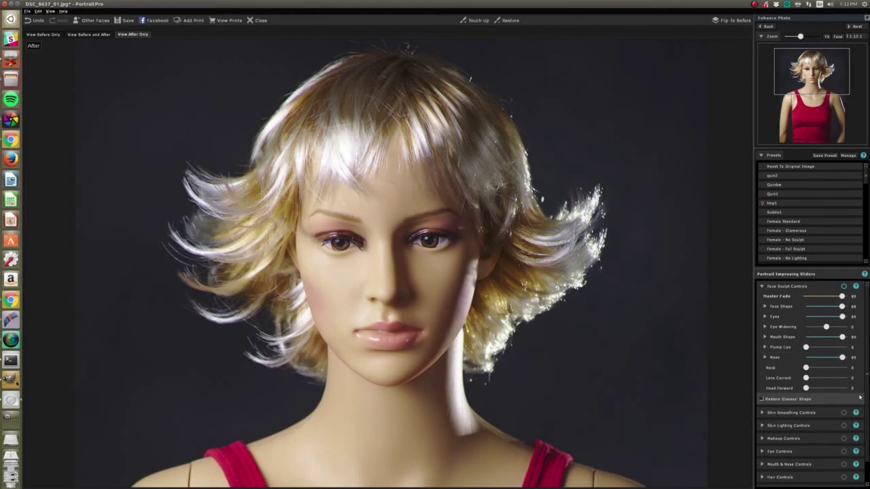
{"action": "scroll", "coordinate": [863, 394], "scroll_direction": "down", "scroll_amount": 1}
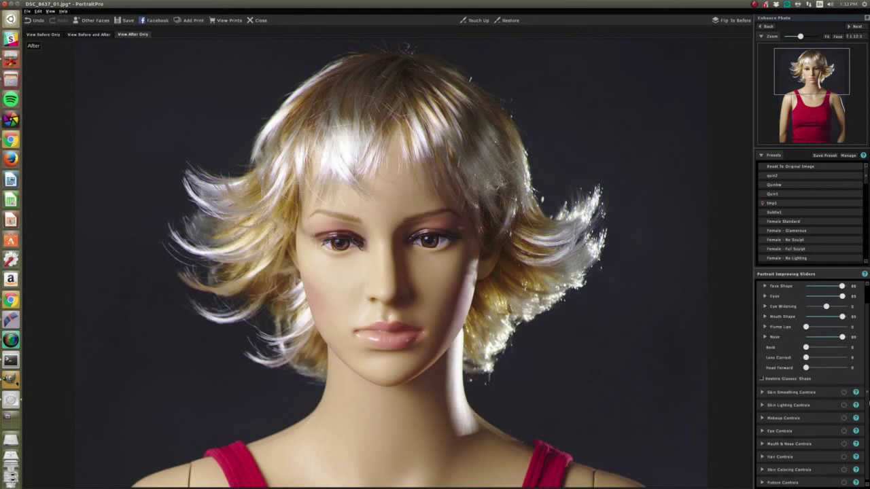
{"action": "scroll", "coordinate": [868, 401], "scroll_direction": "down", "scroll_amount": 1}
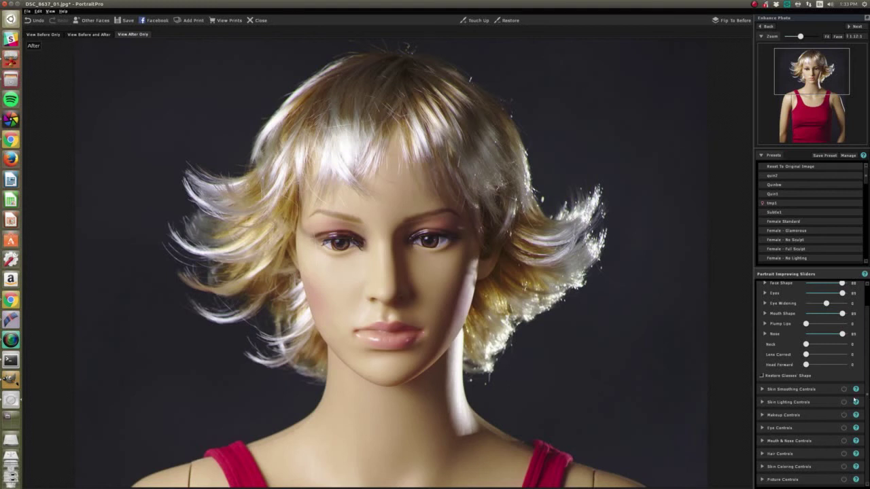
In Makeup Controls, darken the upper eyeshadow and raise the lipstick to 37.
{"action": "left_click", "coordinate": [767, 416]}
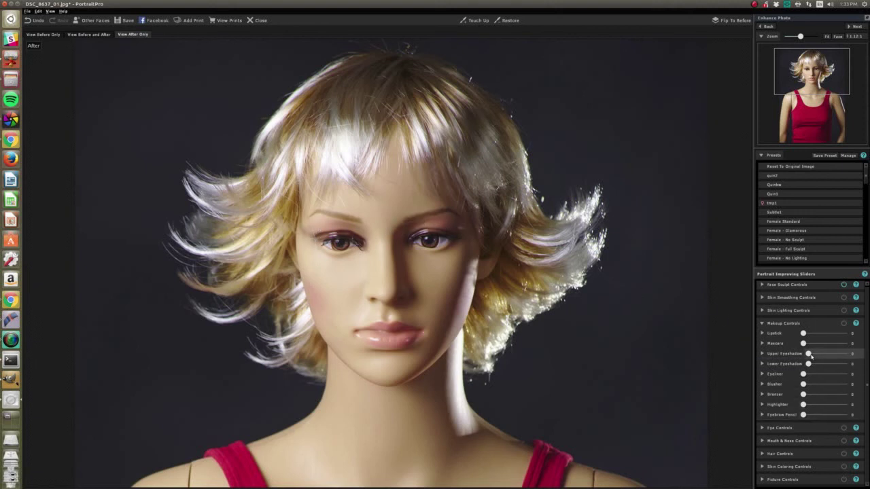
{"action": "left_click_drag", "start_coordinate": [815, 357], "coordinate": [832, 355]}
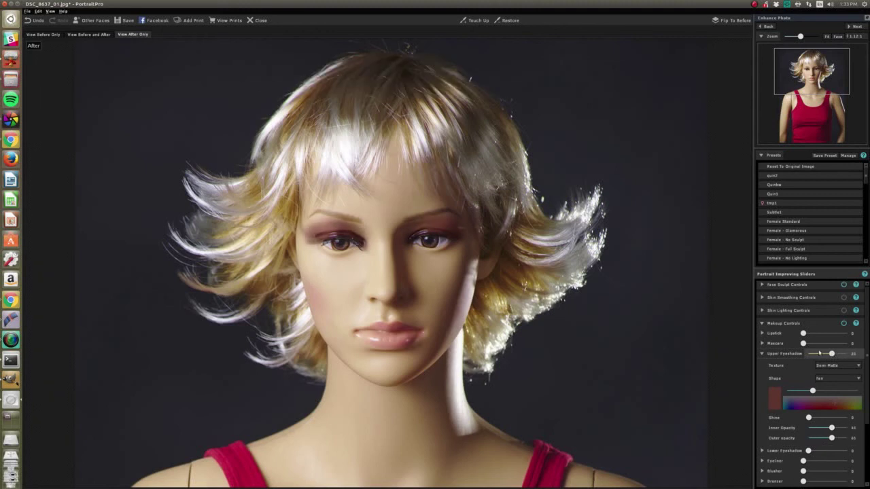
{"action": "left_click_drag", "start_coordinate": [803, 335], "coordinate": [819, 335]}
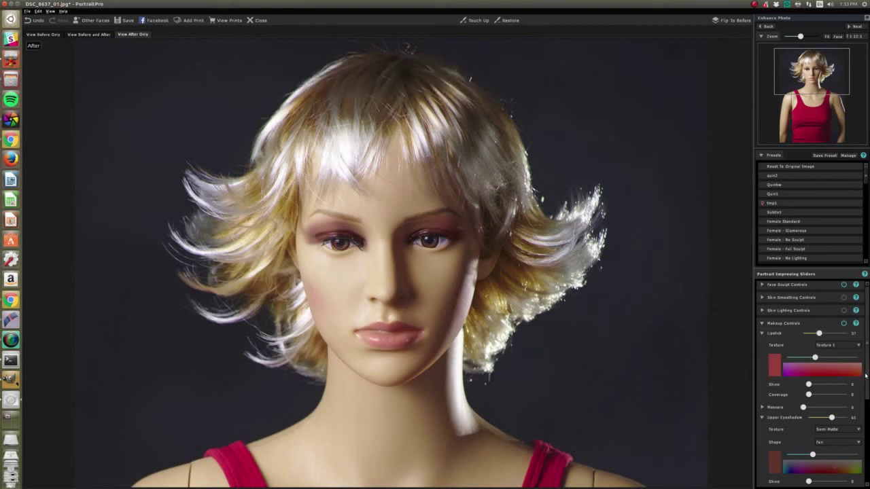
{"action": "scroll", "coordinate": [867, 394], "scroll_direction": "down", "scroll_amount": 5}
{"action": "scroll", "coordinate": [867, 395], "scroll_direction": "down", "scroll_amount": 3}
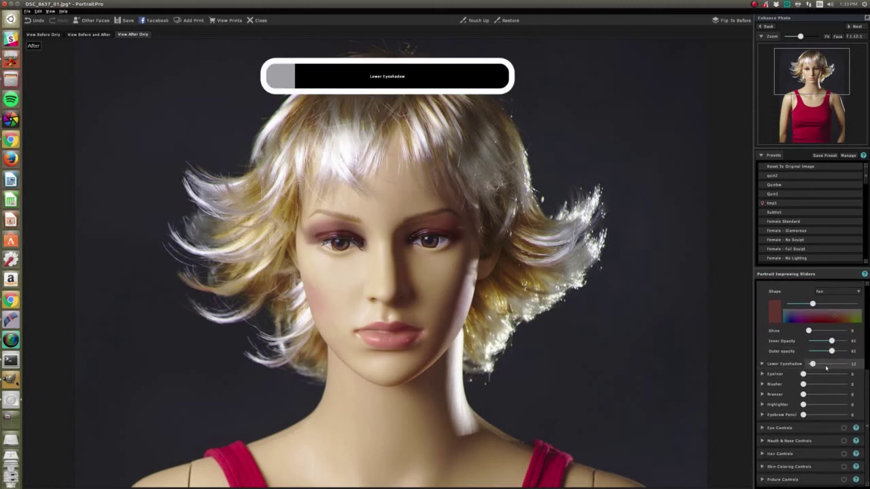
Set lower eyeshadow and highlighter to 0, and darken the eyebrow pencil to about 26.
{"action": "left_click_drag", "start_coordinate": [827, 367], "coordinate": [809, 366]}
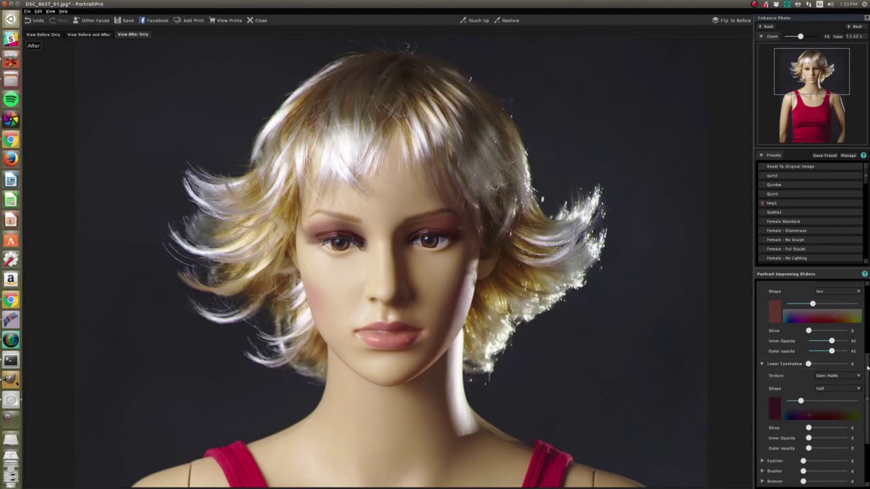
{"action": "left_click_drag", "start_coordinate": [867, 368], "coordinate": [869, 410]}
{"action": "mouse_move", "coordinate": [804, 384]}
{"action": "left_mouse_down"}
{"action": "mouse_move", "coordinate": [811, 385]}
{"action": "mouse_move", "coordinate": [788, 384]}
{"action": "left_mouse_up"}
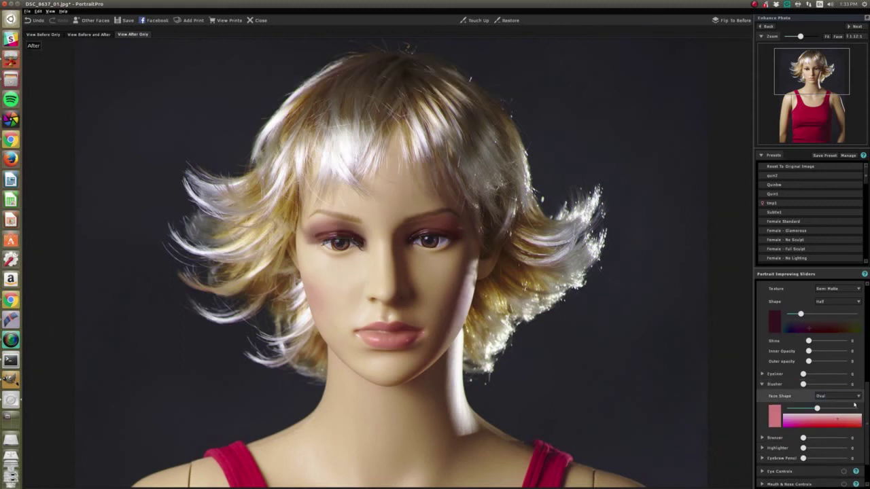
{"action": "scroll", "coordinate": [850, 408], "scroll_direction": "down", "scroll_amount": 3}
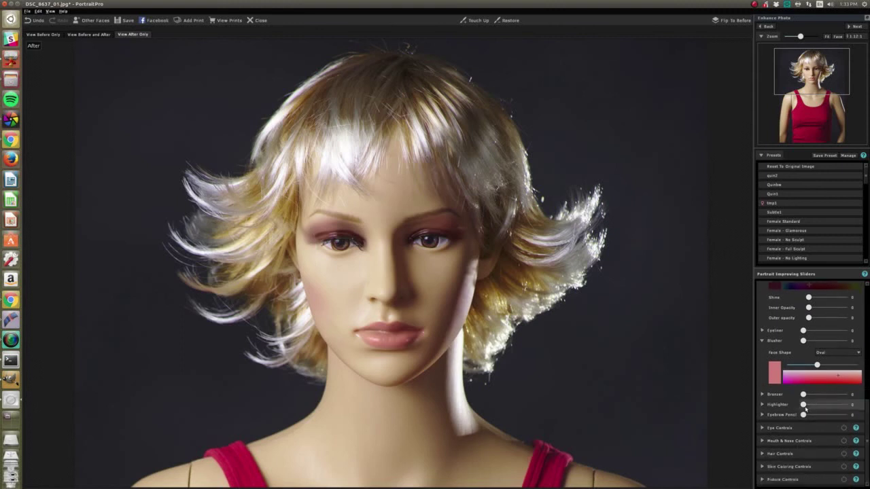
{"action": "left_click_drag", "start_coordinate": [803, 405], "coordinate": [821, 406]}
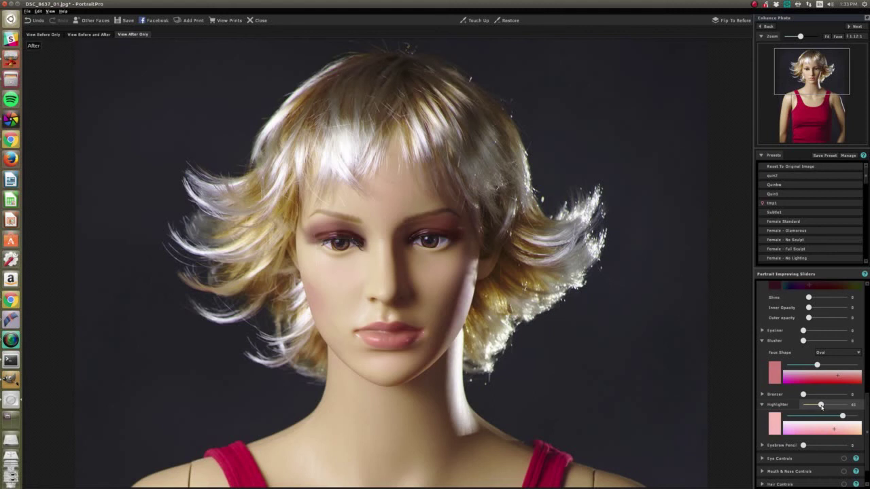
{"action": "left_click_drag", "start_coordinate": [821, 406], "coordinate": [803, 406]}
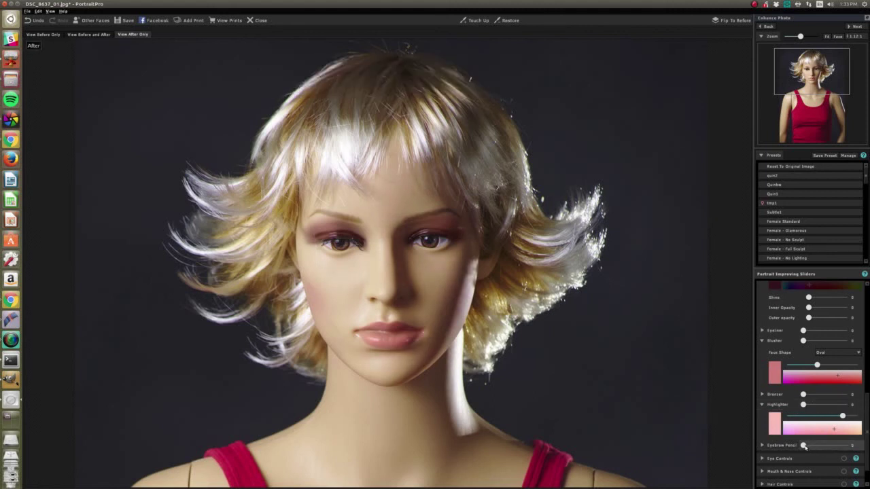
{"action": "left_click_drag", "start_coordinate": [803, 446], "coordinate": [821, 444]}
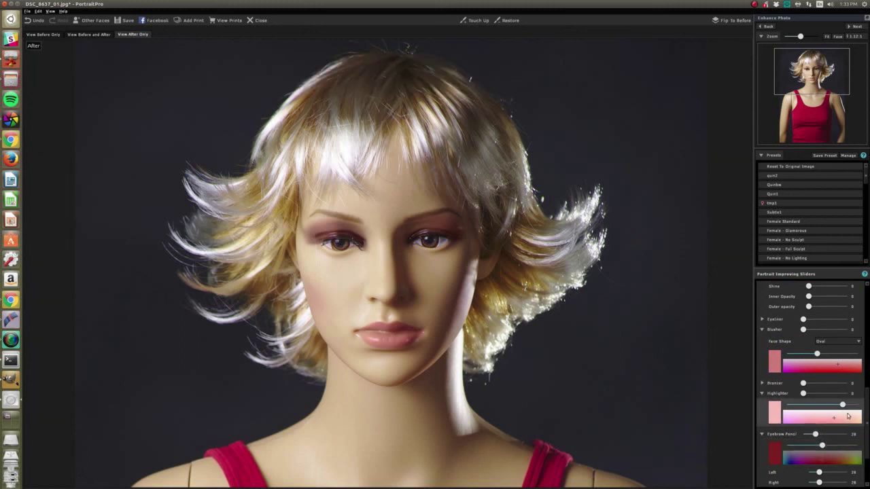
{"action": "scroll", "coordinate": [866, 412], "scroll_direction": "down", "scroll_amount": 3}
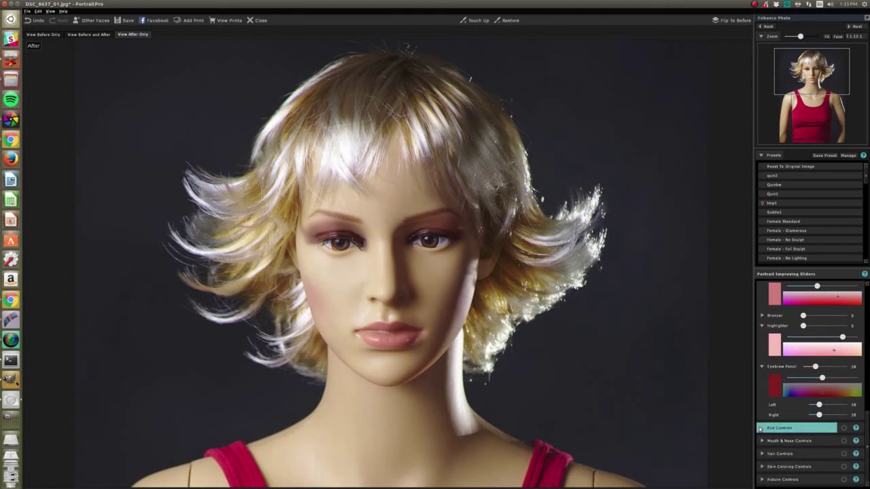
Choose the Blue contact lens, raise Darken Pupil Size to 39, and compare the before and after views.
{"action": "left_click", "coordinate": [849, 428]}
{"action": "left_click", "coordinate": [850, 416]}
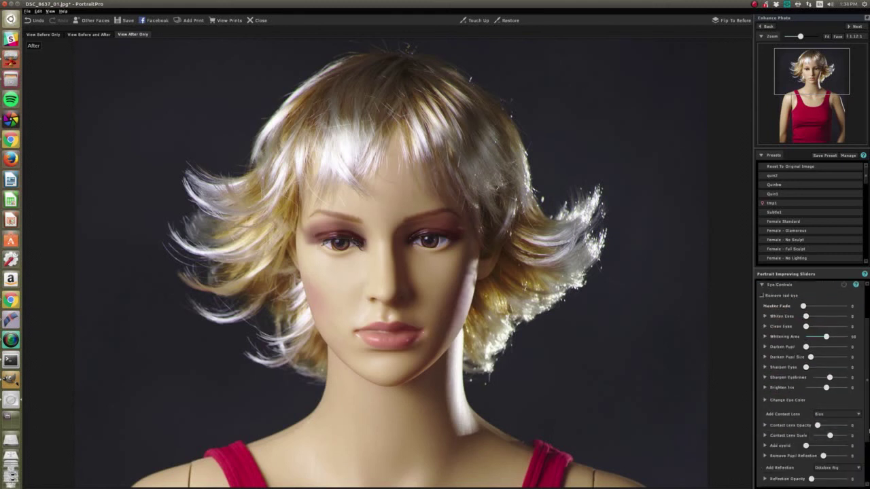
{"action": "scroll", "coordinate": [867, 387], "scroll_direction": "down", "scroll_amount": 1}
{"action": "left_click_drag", "start_coordinate": [867, 388], "coordinate": [867, 424]}
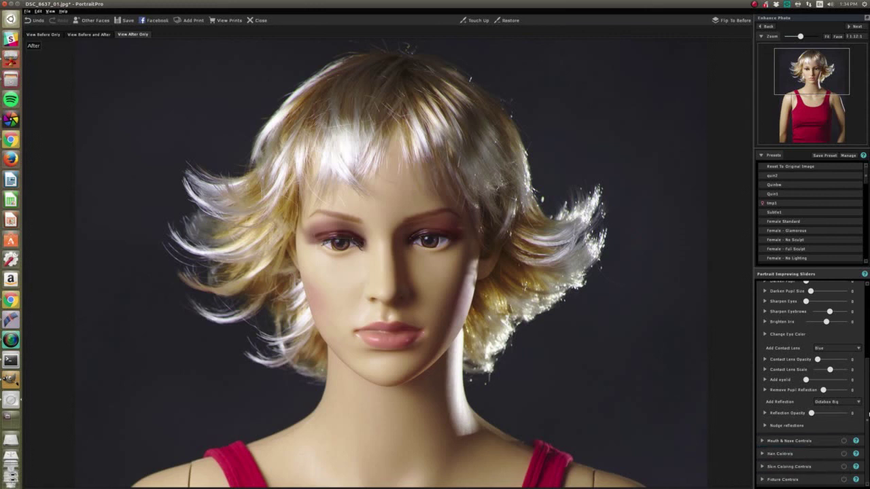
{"action": "scroll", "coordinate": [869, 413], "scroll_direction": "up", "scroll_amount": 3}
{"action": "scroll", "coordinate": [869, 414], "scroll_direction": "down", "scroll_amount": 3}
{"action": "left_click_drag", "start_coordinate": [810, 291], "coordinate": [825, 291]}
{"action": "left_click", "coordinate": [84, 34]}
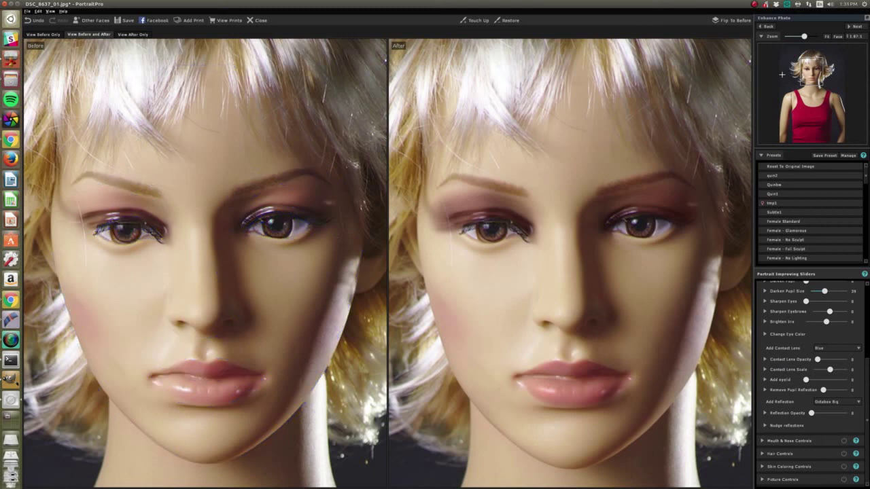
Save the after-only portrait as JPEG DSC_8637_01_pp.jpg at quality 90 in the exported folder.
{"action": "left_click", "coordinate": [129, 34]}
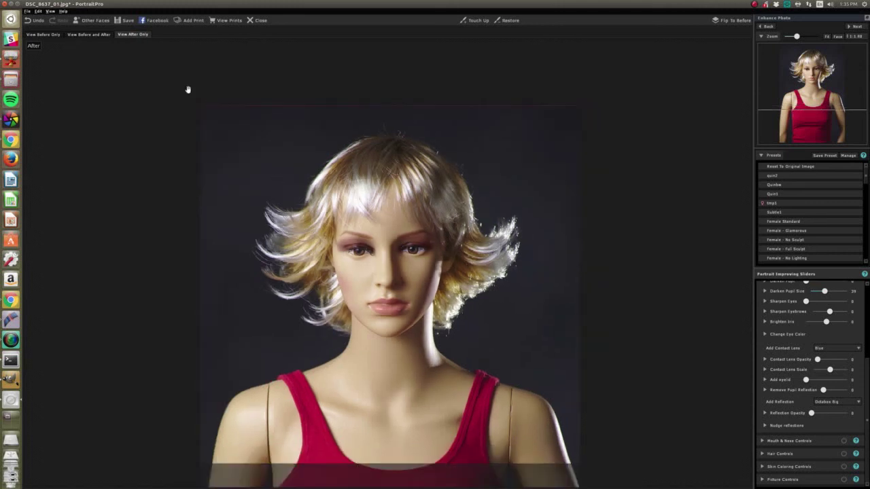
{"action": "left_click", "coordinate": [124, 19]}
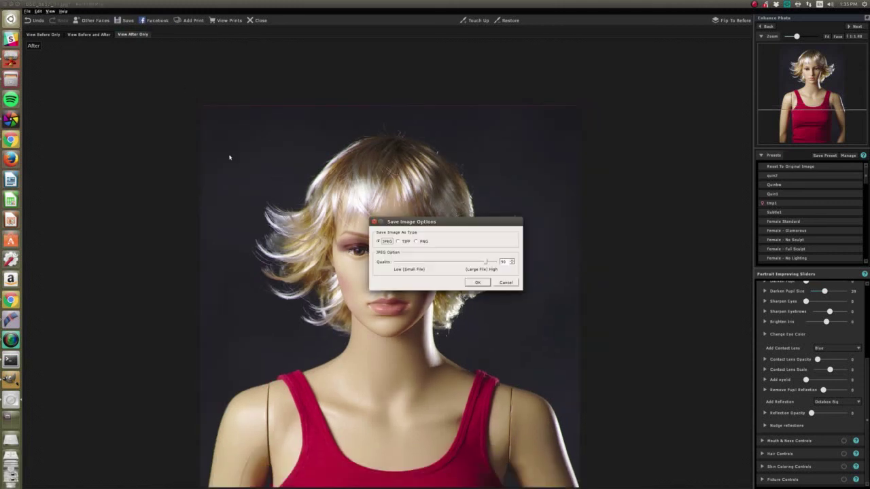
{"action": "left_click", "coordinate": [478, 281]}
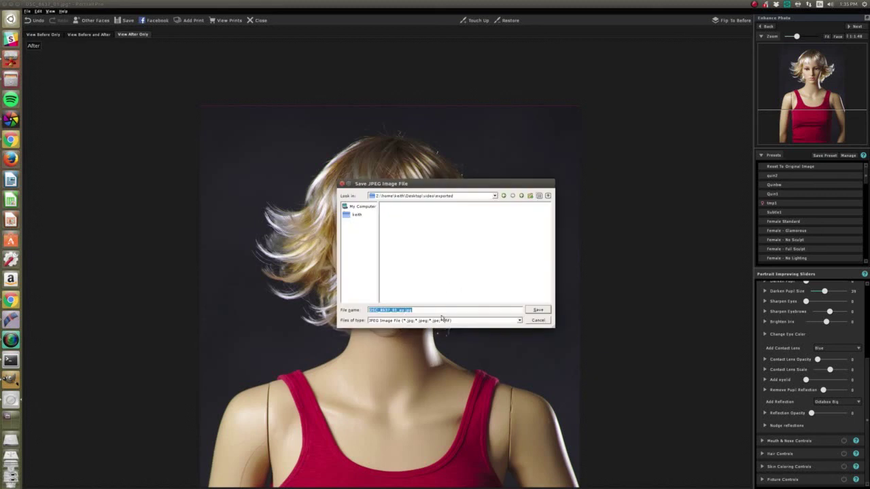
{"action": "left_click", "coordinate": [539, 310]}
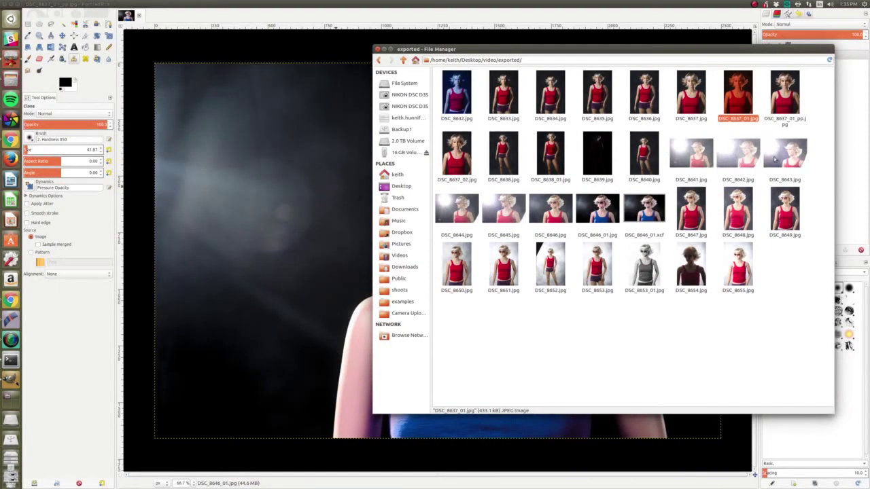
Open DSC_8637_01_pp.jpg from the File Manager with GIMP Image Editor and bring it forward.
{"action": "right_click", "coordinate": [785, 102]}
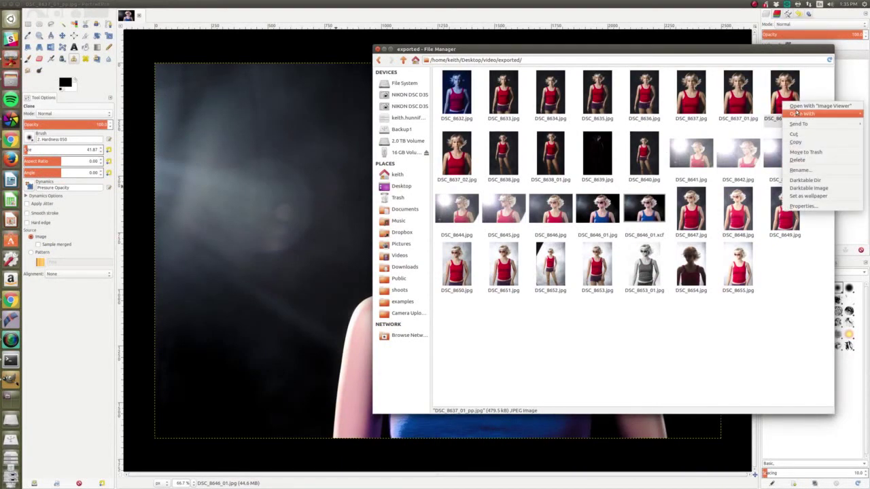
{"action": "mouse_move", "coordinate": [797, 114]}
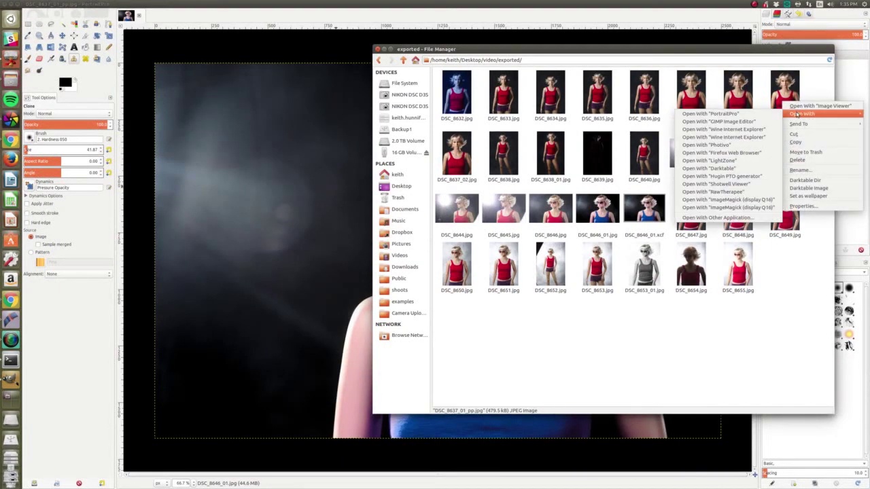
{"action": "left_click", "coordinate": [724, 123]}
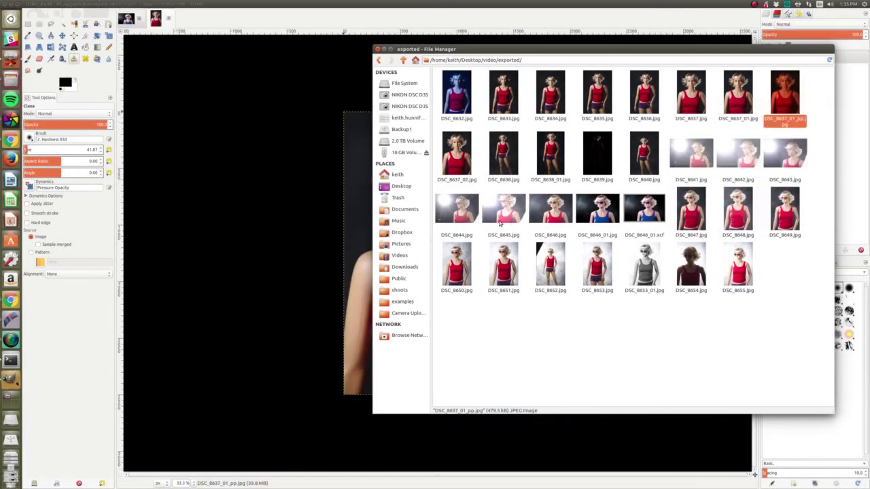
{"action": "left_click", "coordinate": [297, 169]}
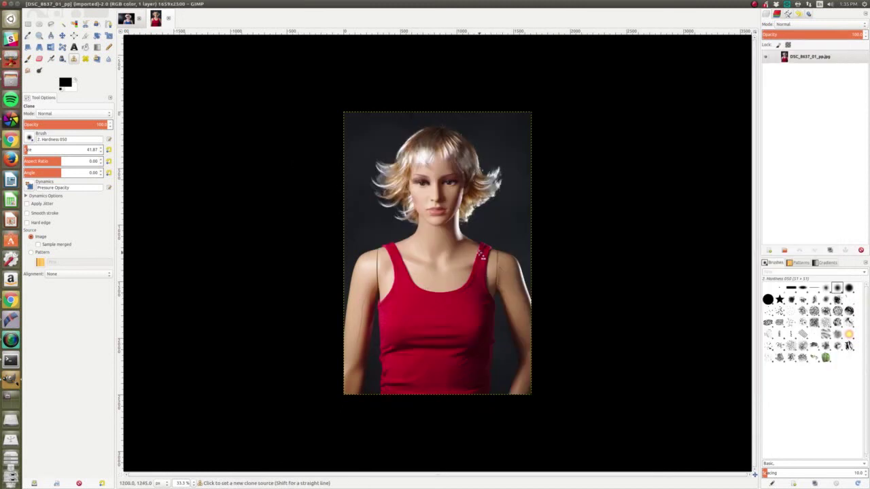
{"action": "scroll", "coordinate": [459, 196], "scroll_direction": "up", "scroll_amount": 1, "text": "ctrl"}
{"action": "scroll", "coordinate": [457, 197], "scroll_direction": "down", "scroll_amount": 3, "text": "ctrl"}
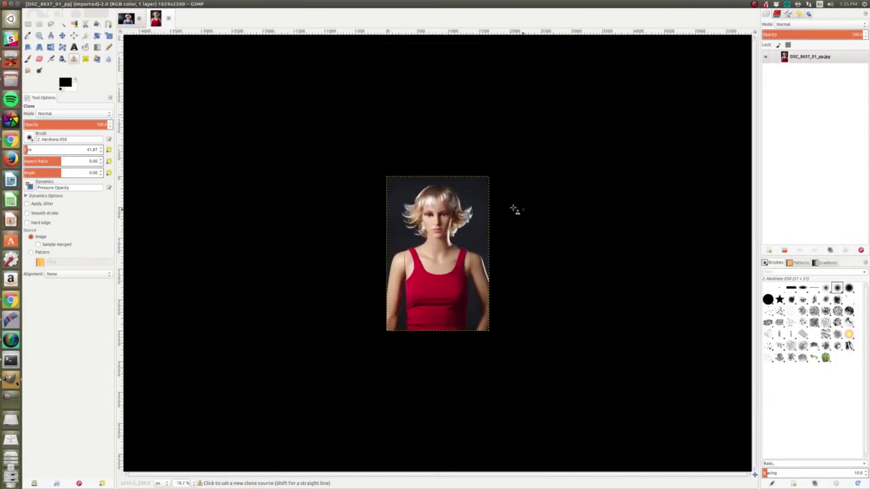
Look over the retouched portrait in GIMP, glance at the exported folder, then switch to the image viewer.
{"action": "scroll", "coordinate": [521, 208], "scroll_direction": "up", "scroll_amount": 3, "text": "ctrl"}
{"action": "left_click", "coordinate": [453, 208], "text": "ctrl"}
{"action": "key", "text": "alt+Tab"}
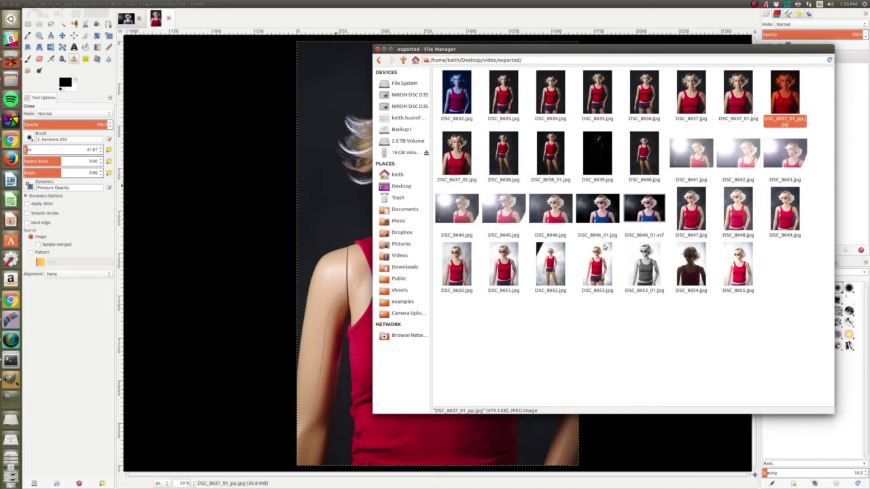
{"action": "left_click", "coordinate": [253, 218]}
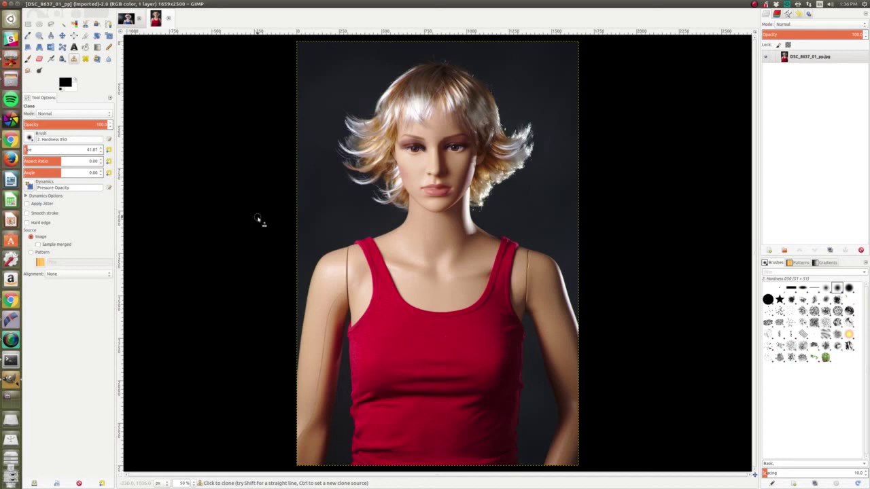
{"action": "key", "text": "alt+Tab"}
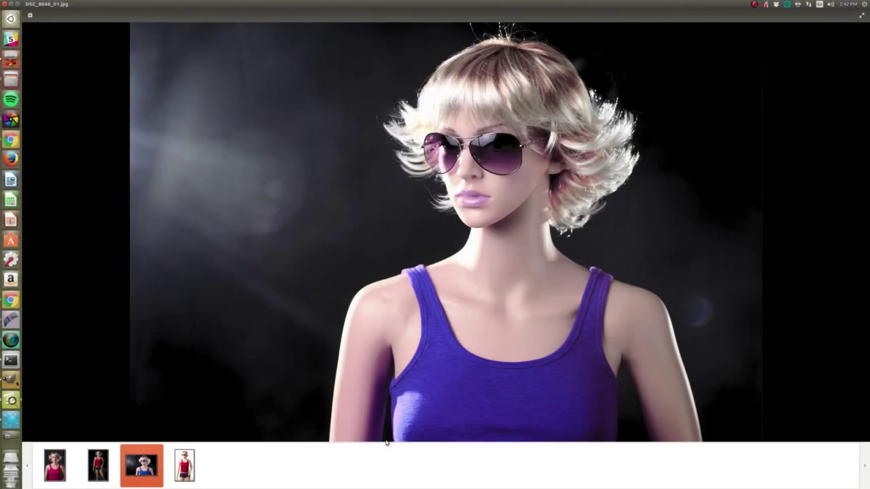
Show the finished portraits fullscreen and move to the fourth shot, the sunglasses mannequin.
{"action": "key", "text": "F11"}
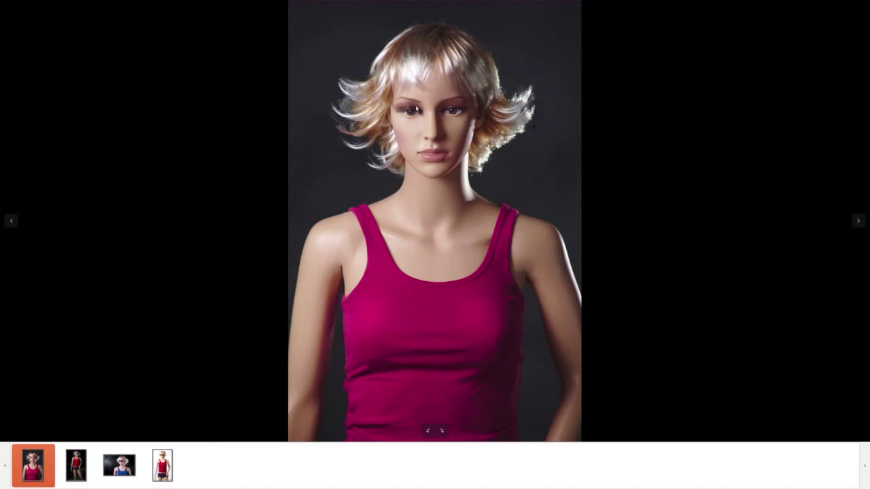
{"action": "key", "text": "Left"}
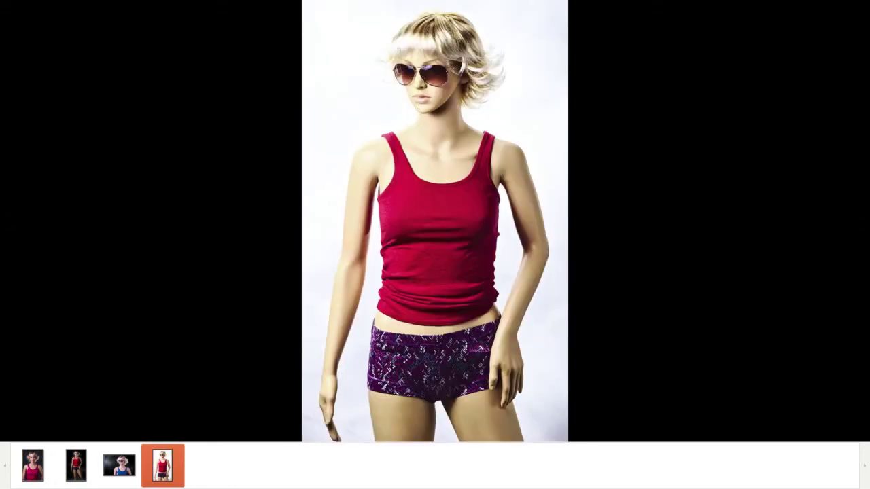